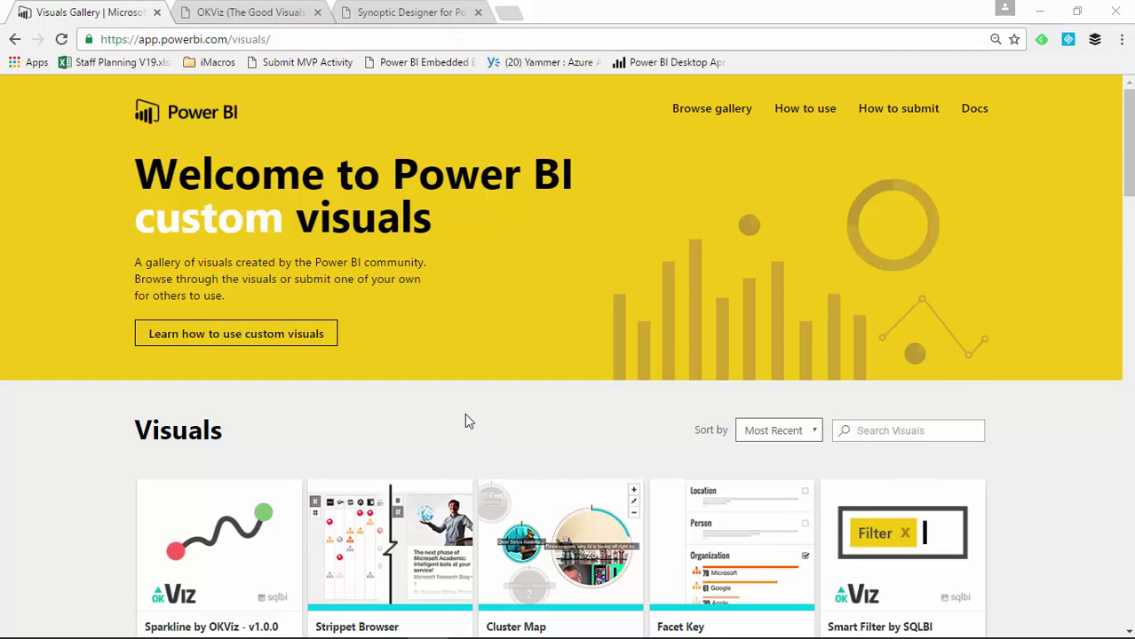
Find the Synoptic Panel by SQLBI visual in the Power BI custom visuals gallery and open its details
scroll(473, 411, "down", 12)
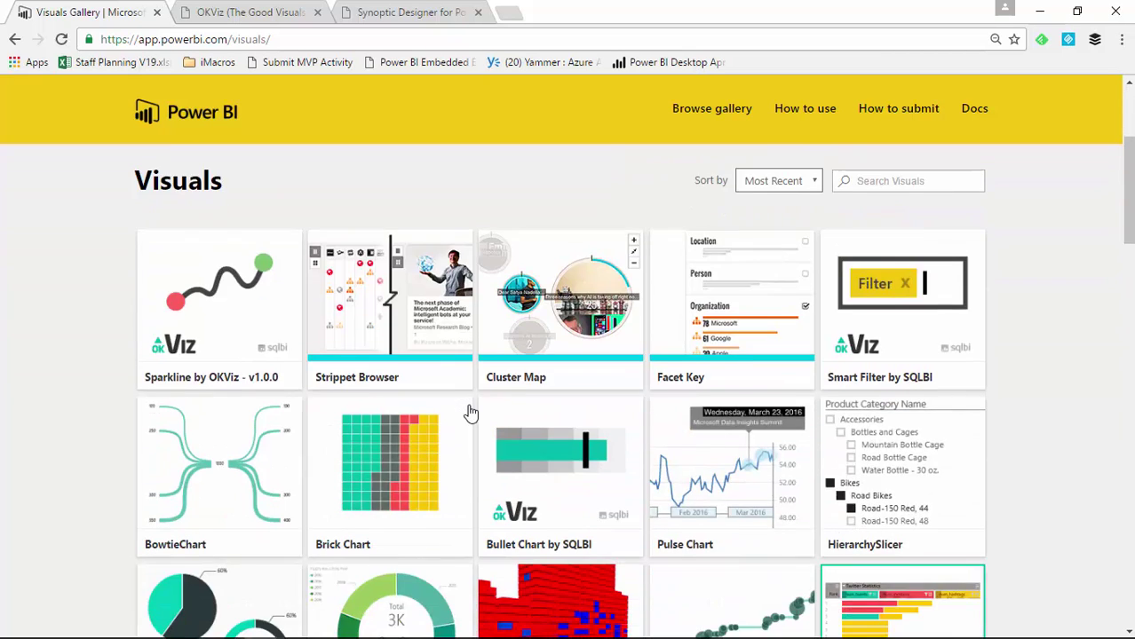
scroll(468, 412, "down", 5)
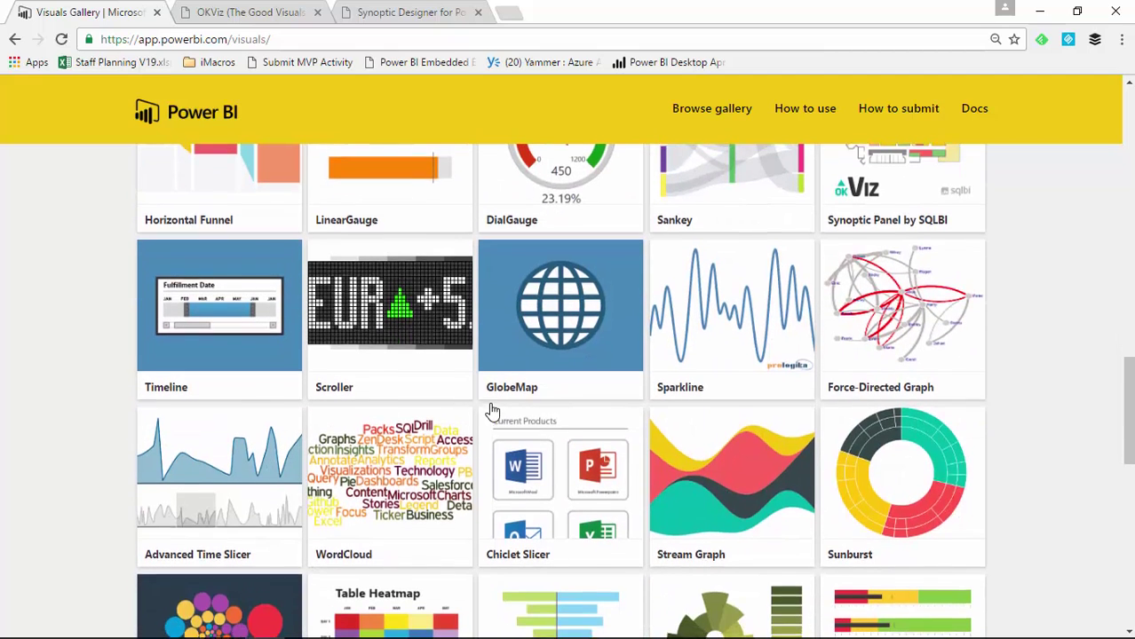
scroll(493, 411, "up", 2)
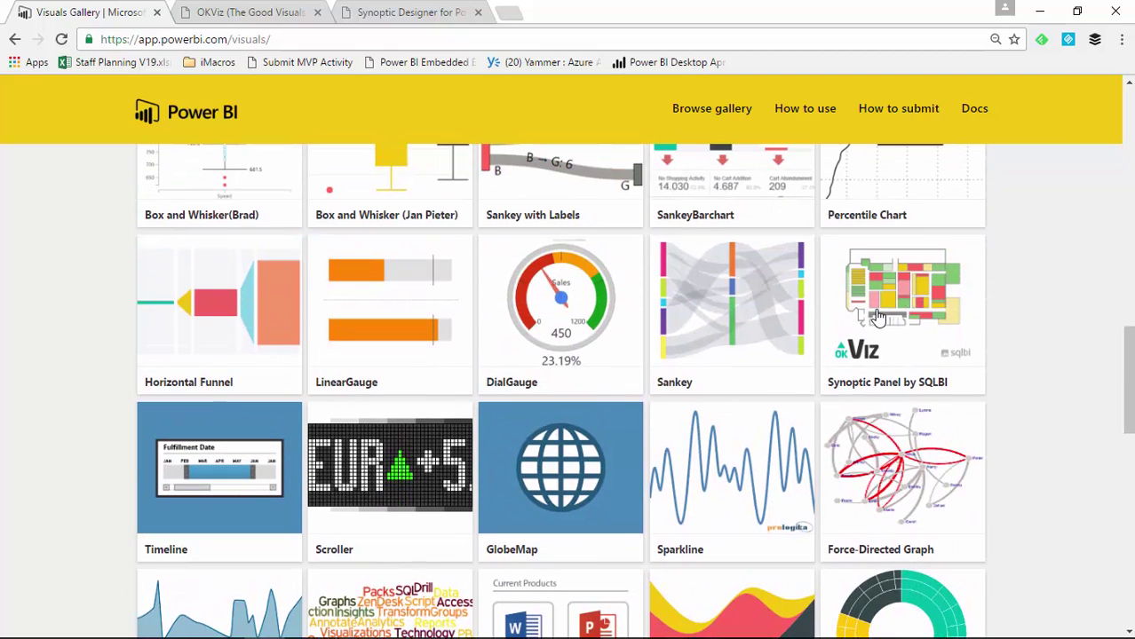
left_click(875, 312)
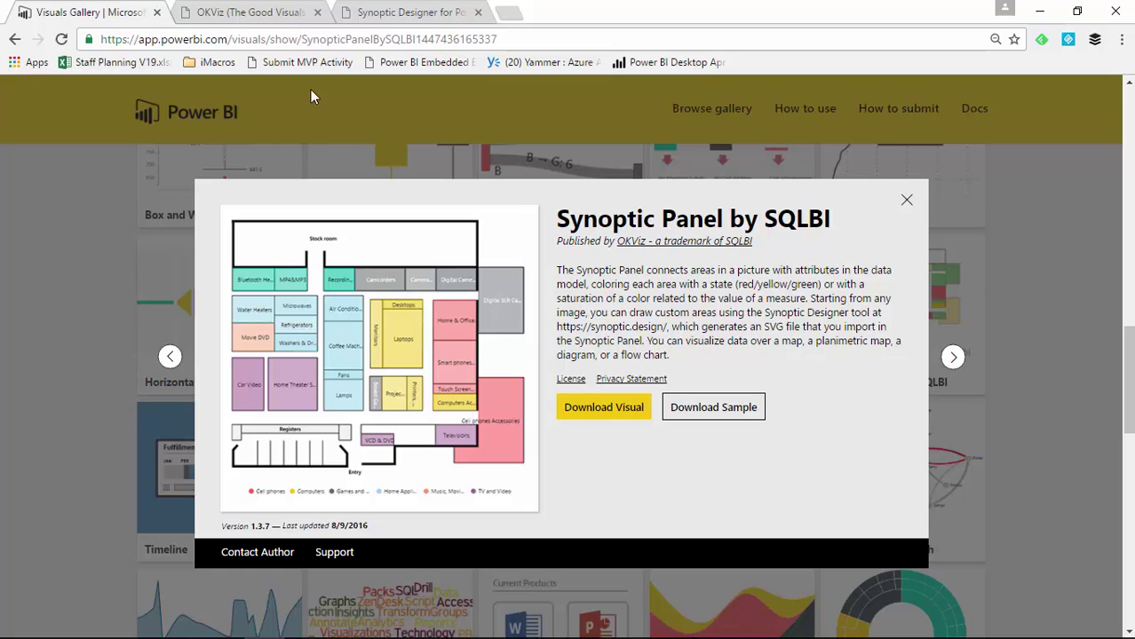
Switch to the OKViz site and open its visuals section to review the Synoptic Panel page
left_click(240, 11)
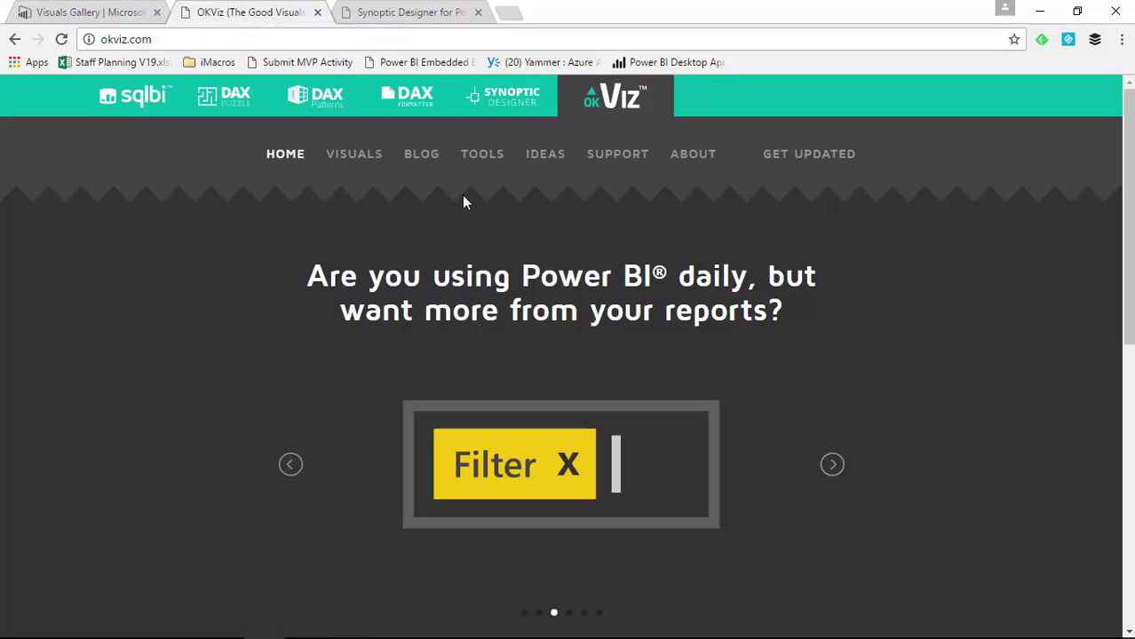
left_click(341, 157)
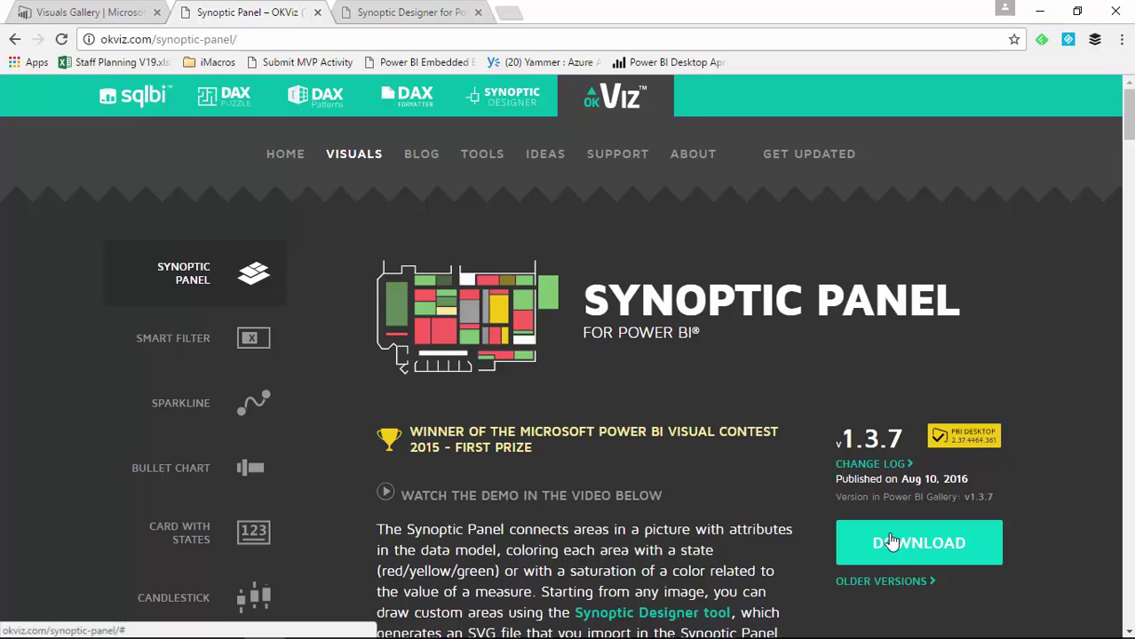
scroll(622, 574, "down", 1)
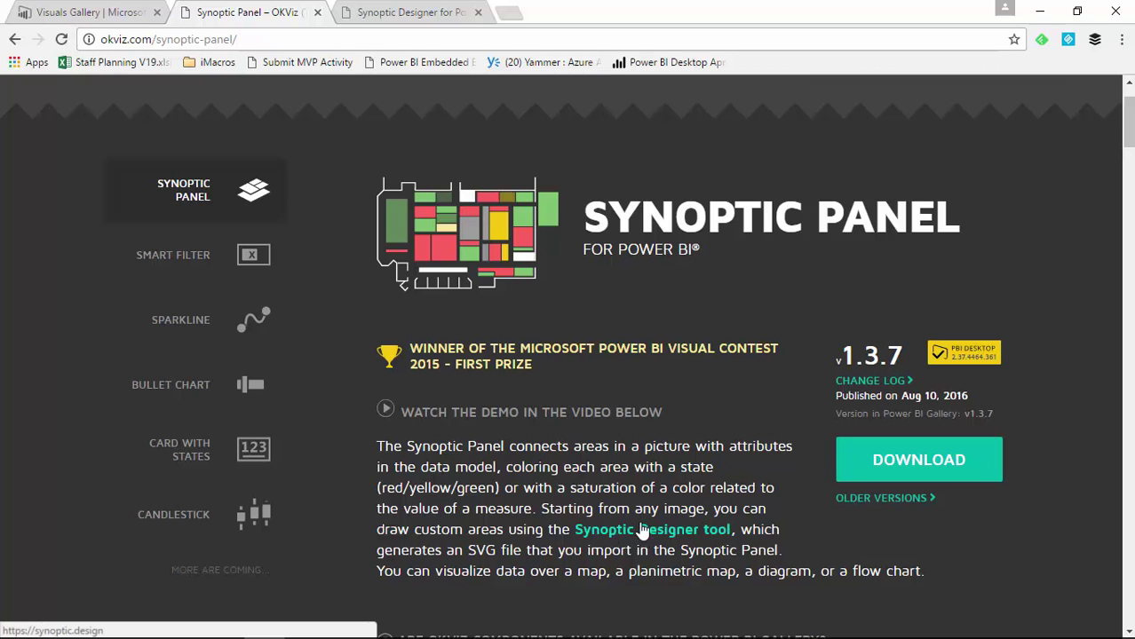
Switch to Synoptic Designer for Power BI and load the gas station floor plan image into the editor
left_click(382, 12)
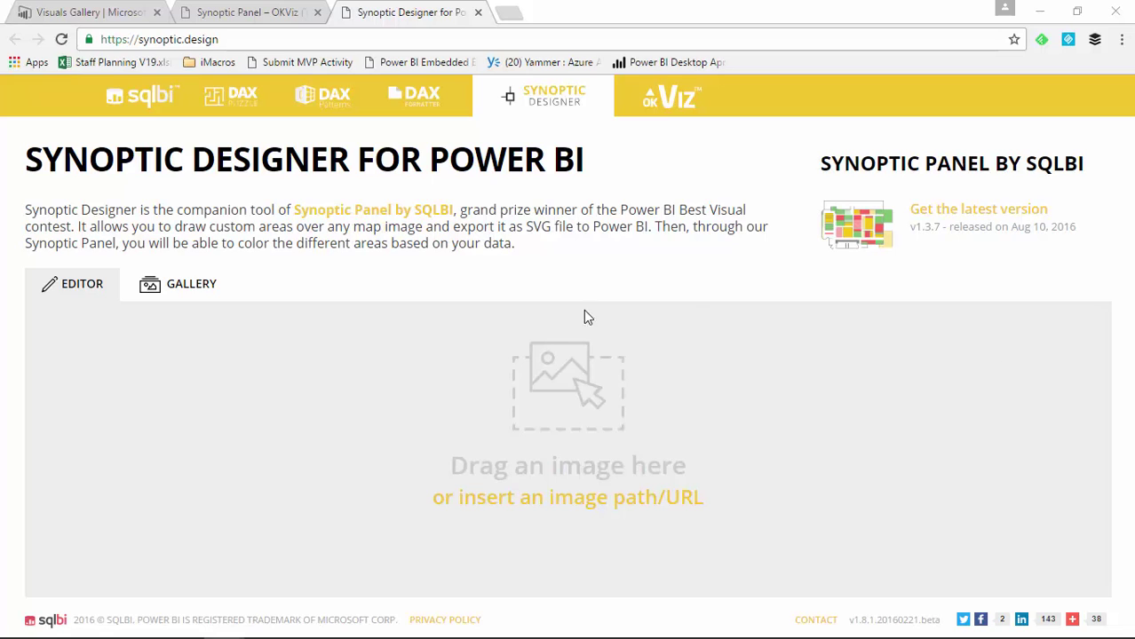
mouse_move(583, 309)
left_mouse_down()
mouse_move(562, 430)
mouse_move(594, 427)
left_mouse_up()
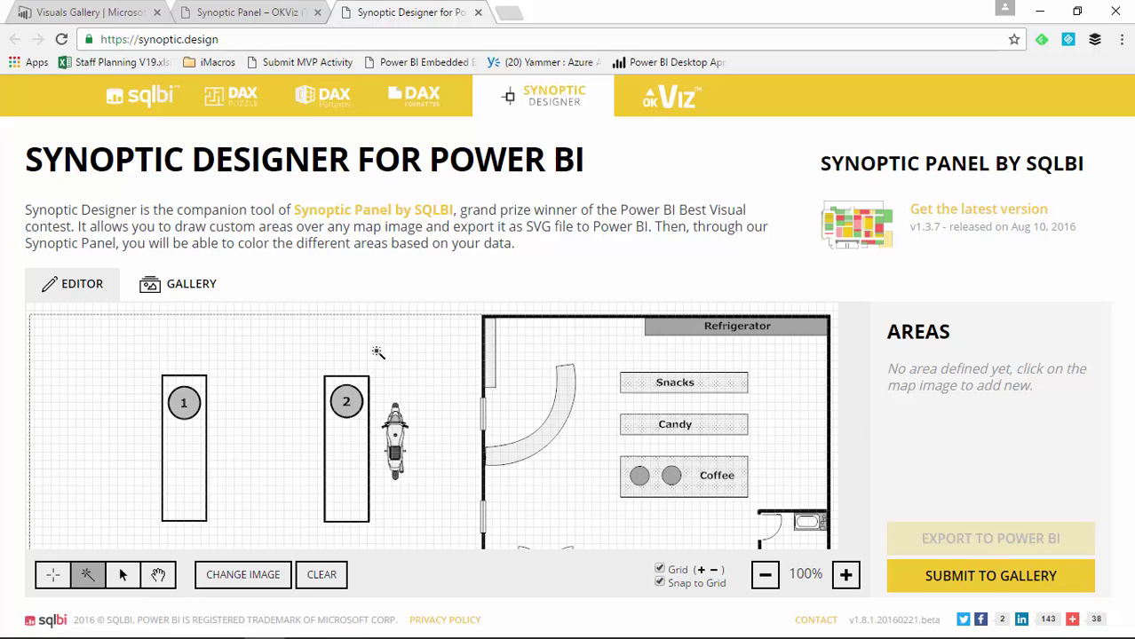
scroll(225, 397, "down", 1)
scroll(226, 397, "down", 3)
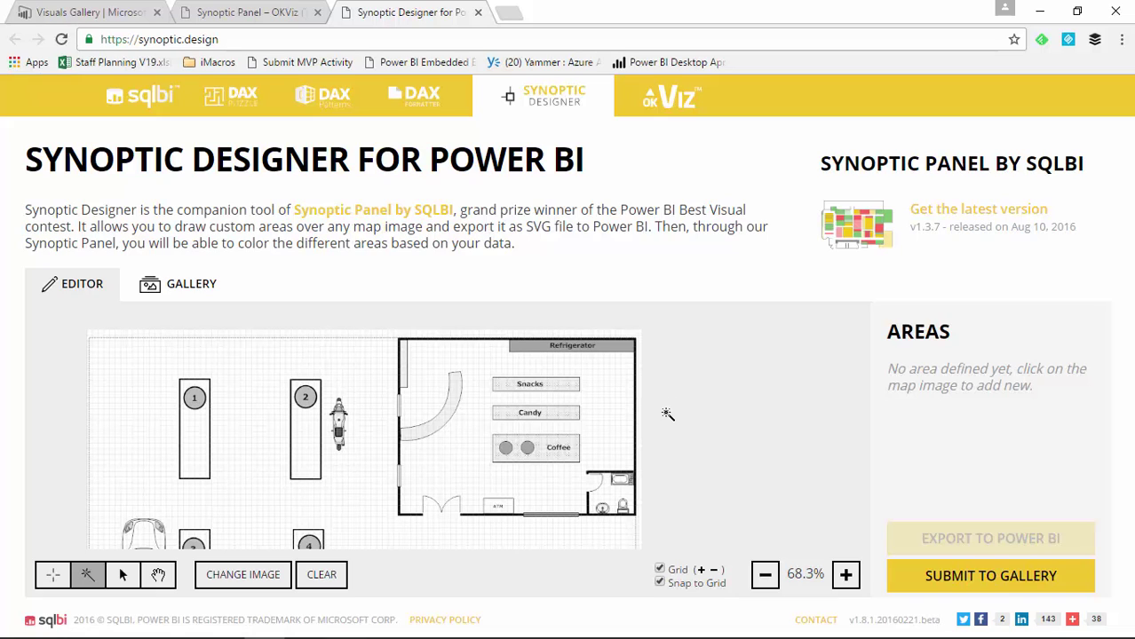
scroll(668, 413, "down", 2)
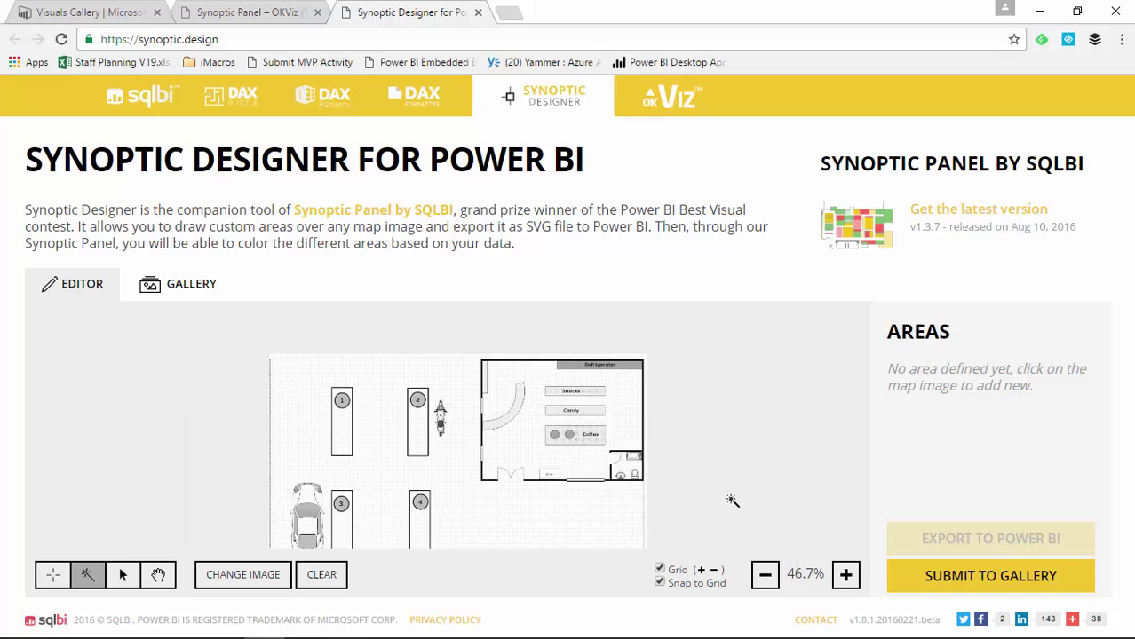
left_click_drag(732, 499, 739, 436)
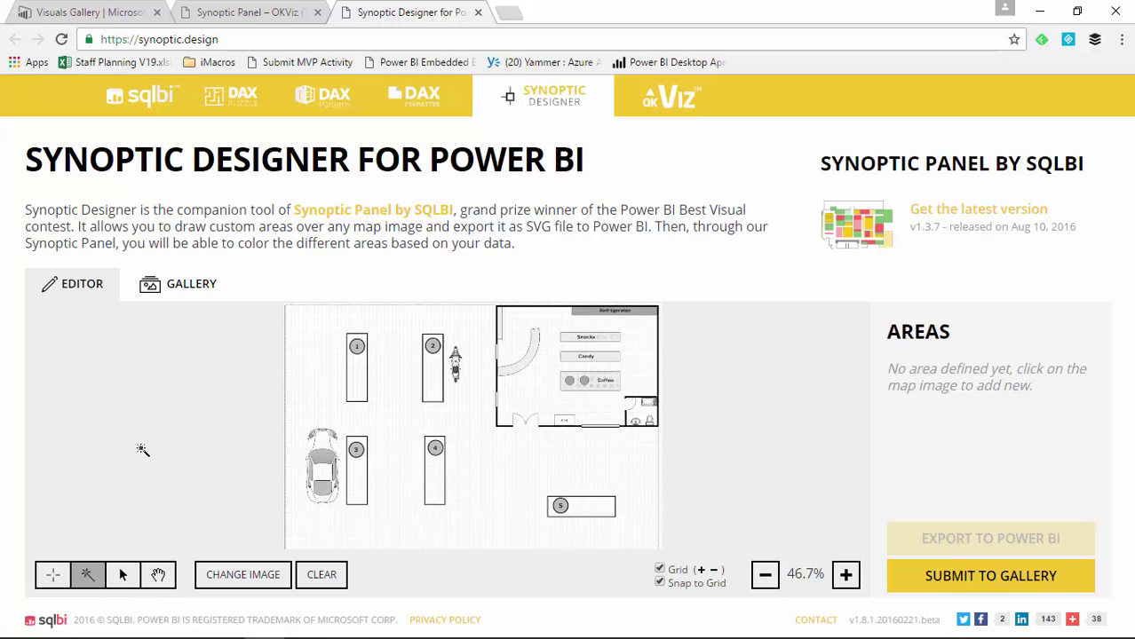
Examine the general and country/territory maps offered in the Synoptic Designer gallery
left_click(182, 293)
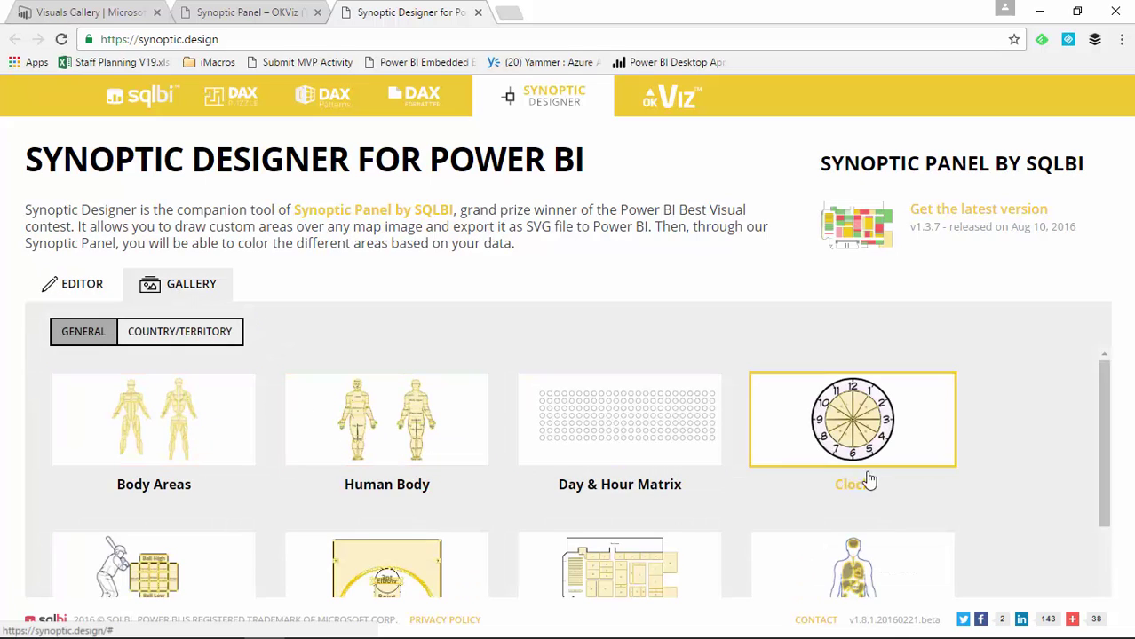
scroll(781, 474, "down", 2)
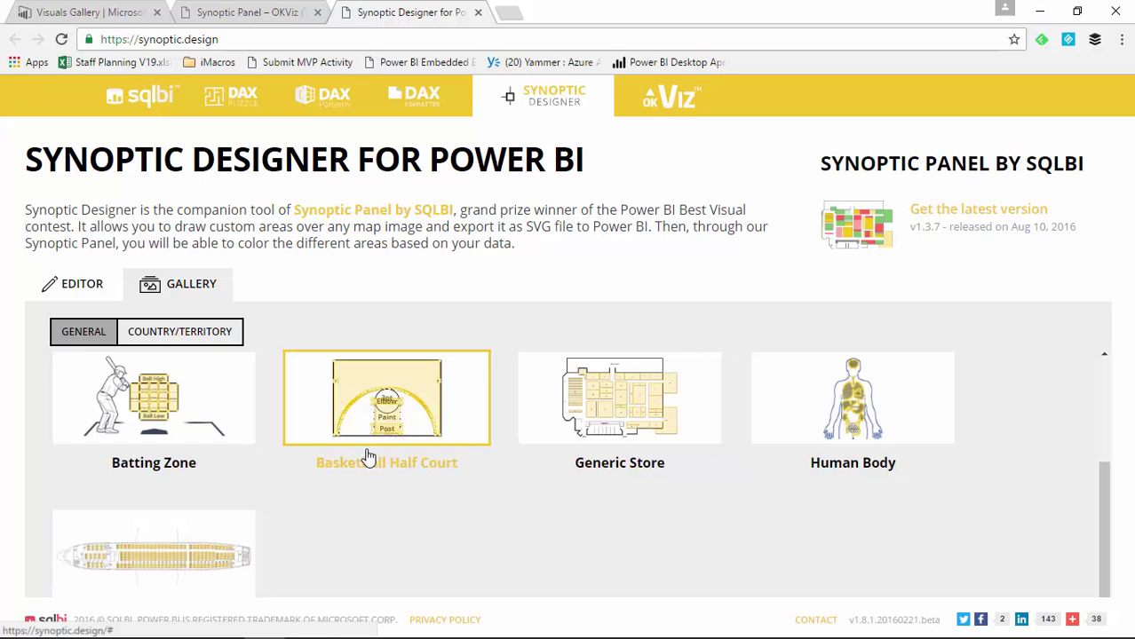
left_click(168, 335)
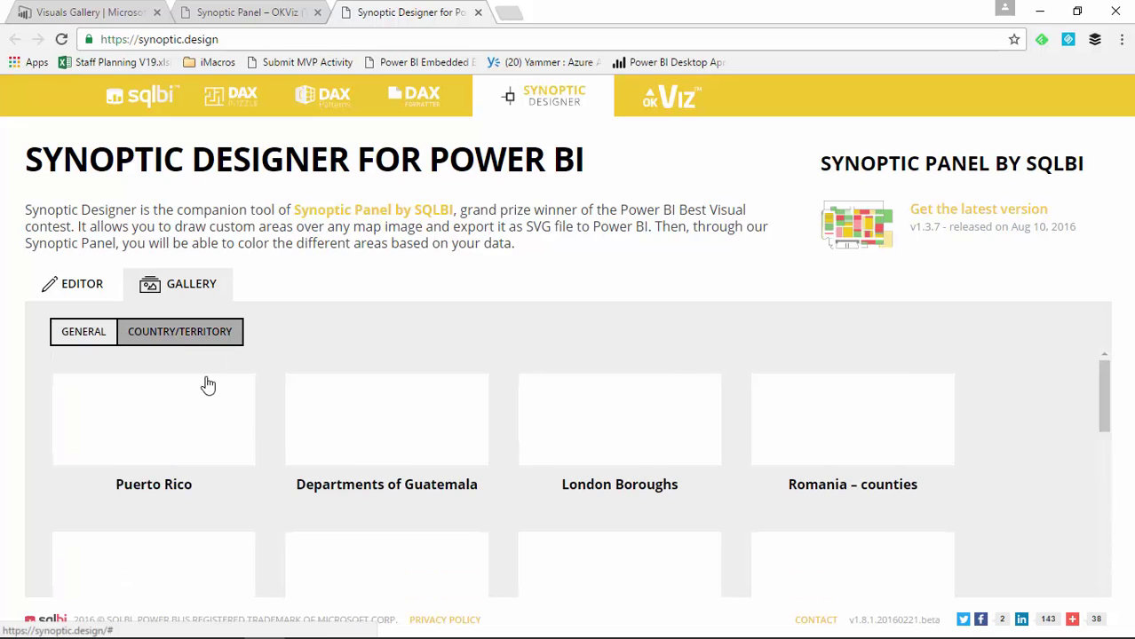
scroll(297, 436, "down", 5)
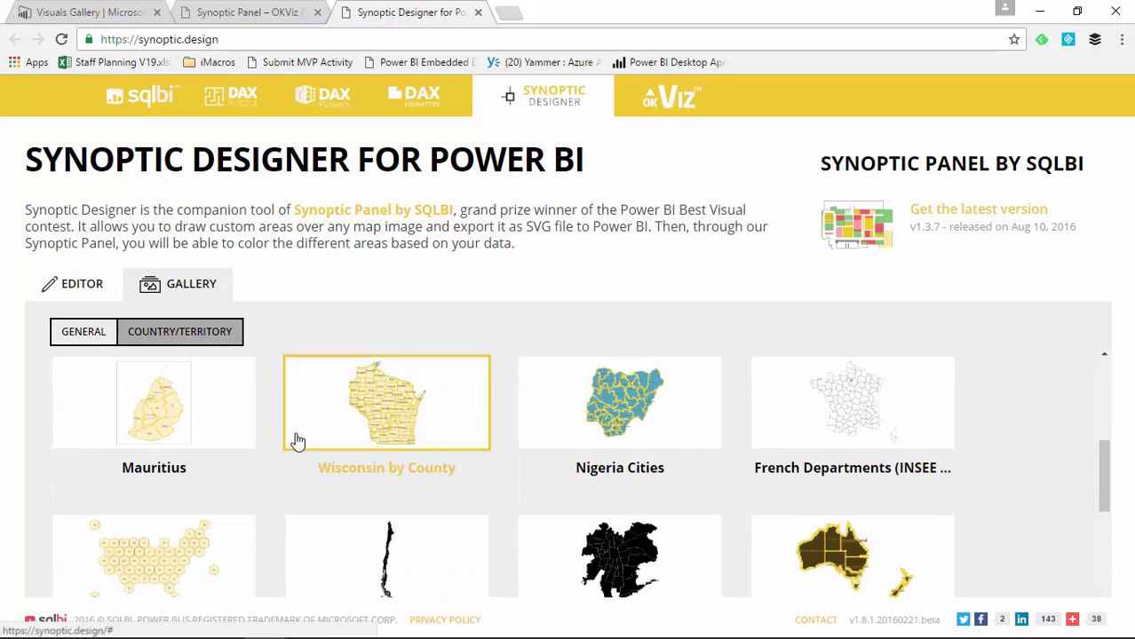
scroll(293, 439, "down", 2)
scroll(355, 437, "up", 3)
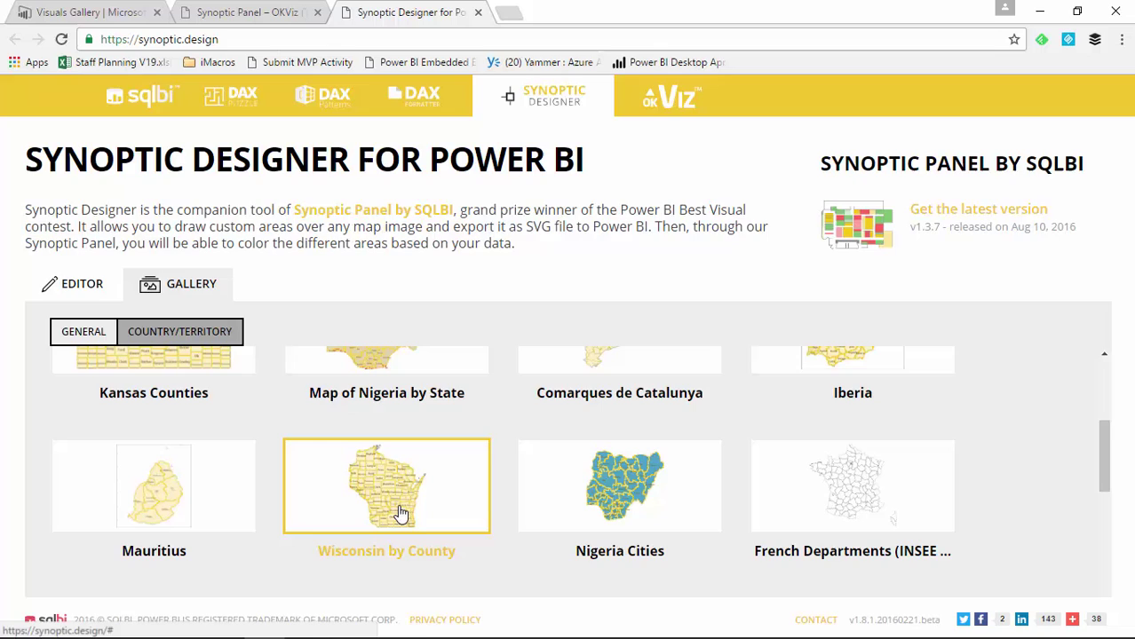
Preview the Wisconsin by County map and return to the floor plan in the editor
left_click(460, 495)
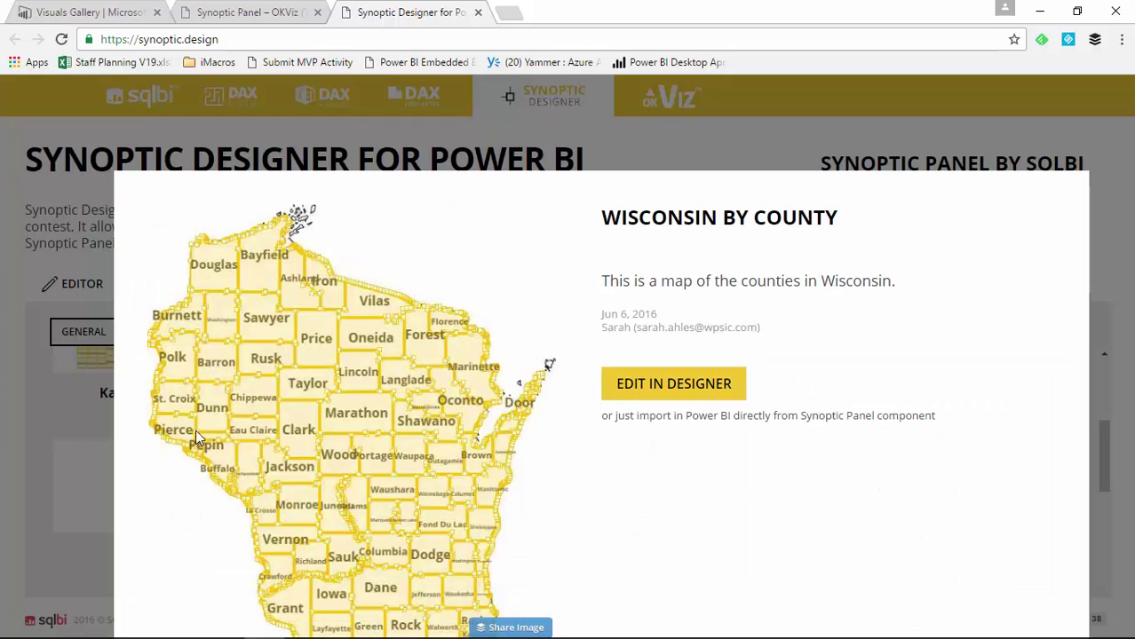
left_click(53, 411)
left_click(96, 312)
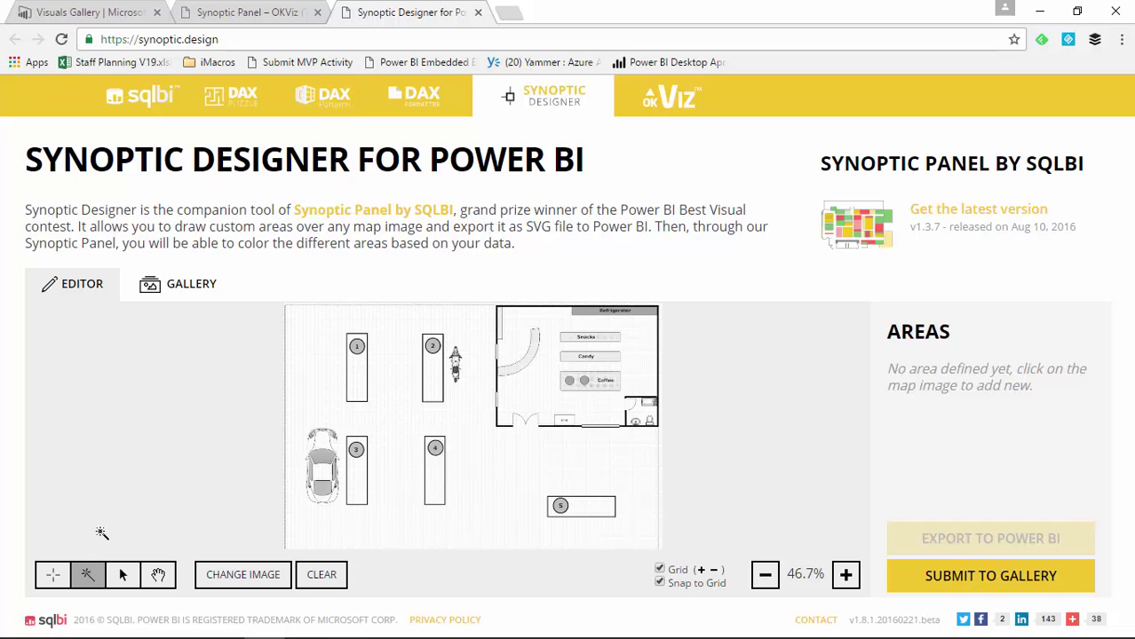
Activate the point-by-point area drawing tool and enlarge the floor plan around pumps 1 and 2
left_click(53, 577)
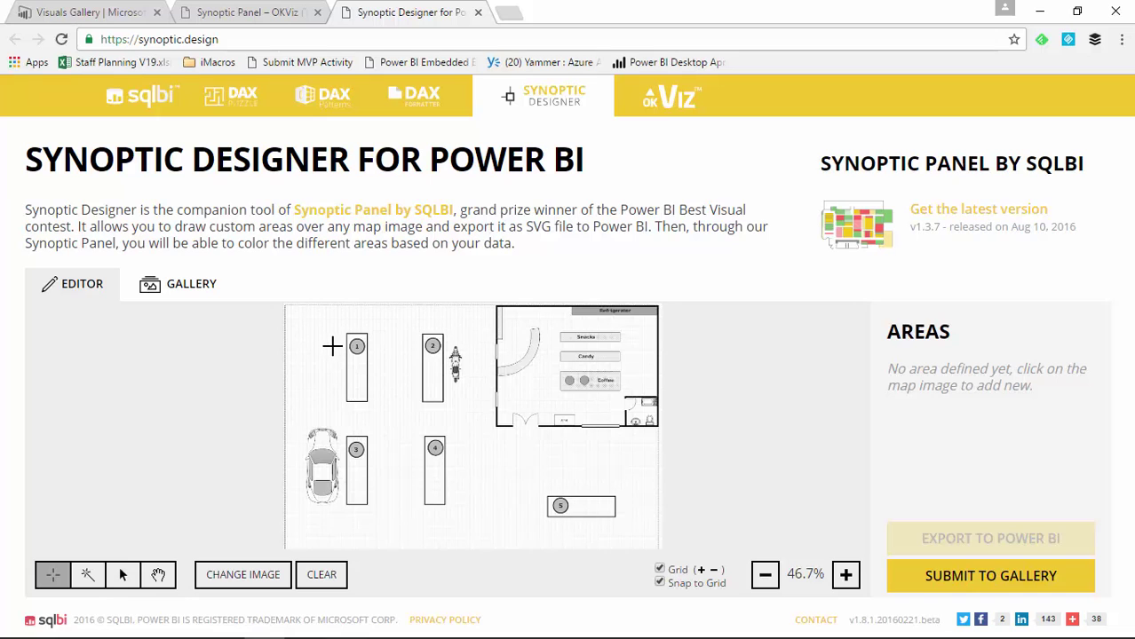
scroll(315, 396, "up", 1)
scroll(316, 397, "up", 1)
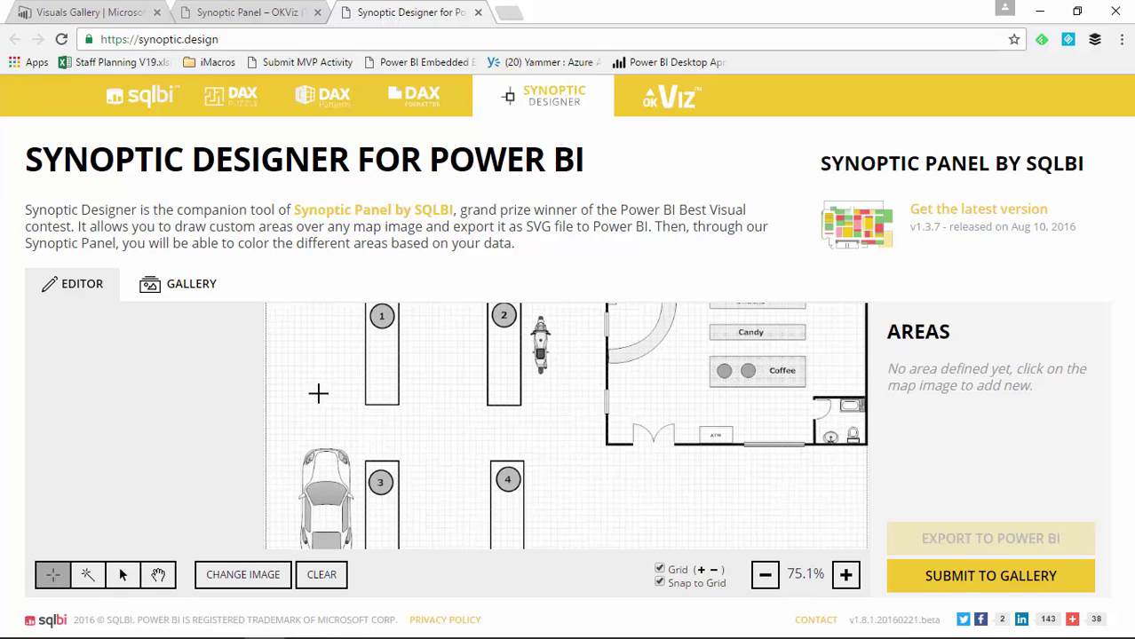
left_click_drag(198, 363, 183, 481)
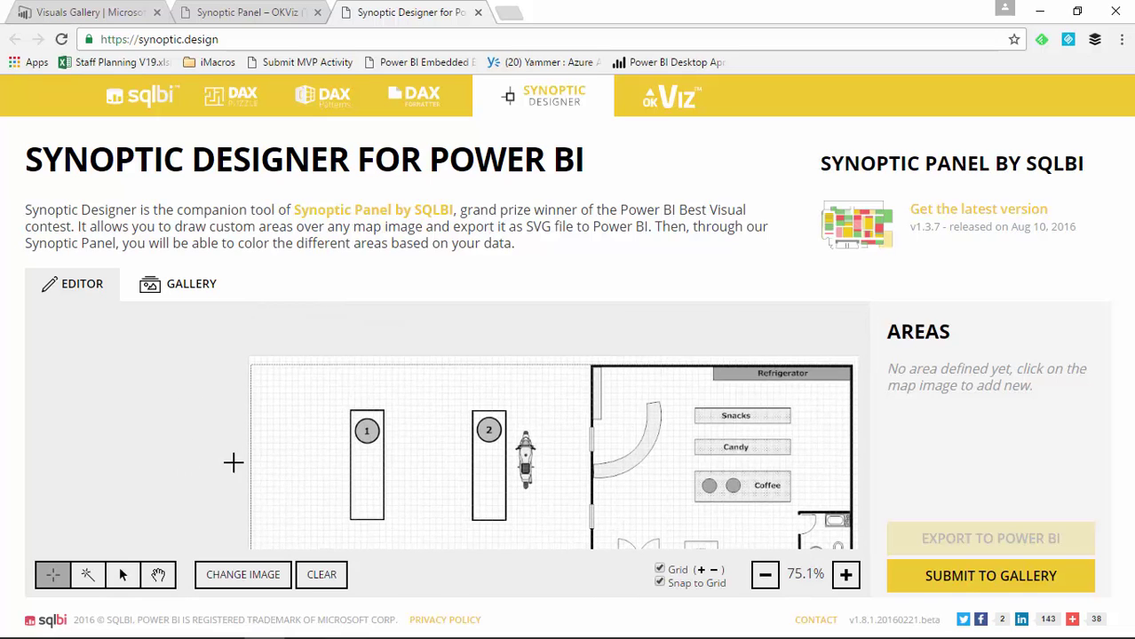
scroll(253, 461, "up", 1)
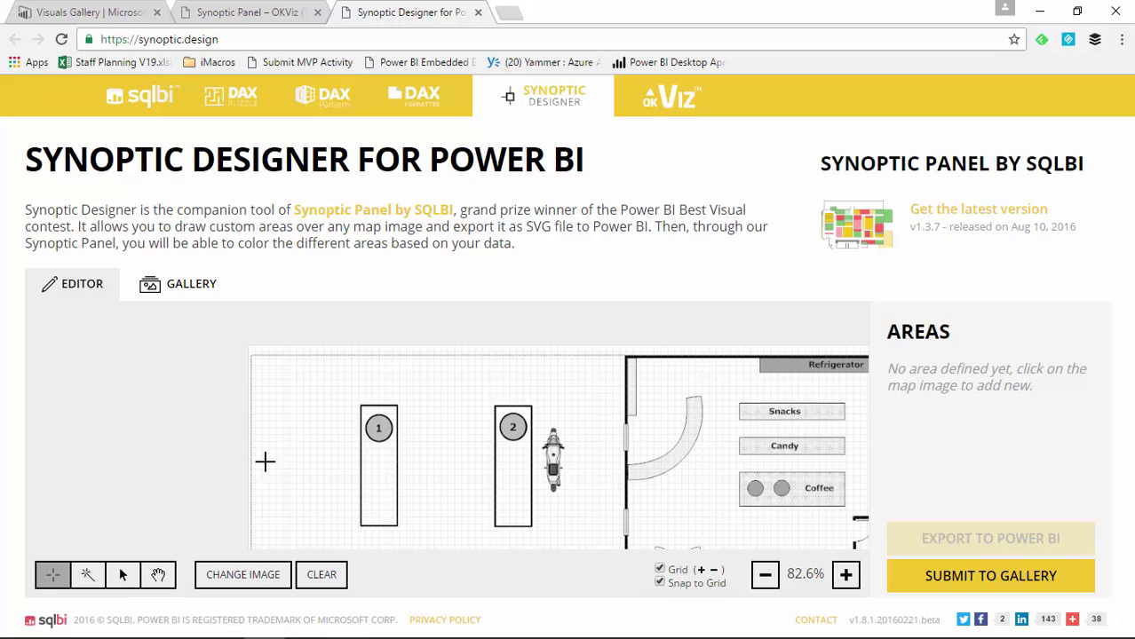
Outline the rectangle of pump 1 as a four-corner area and delete that area again
left_click(360, 406)
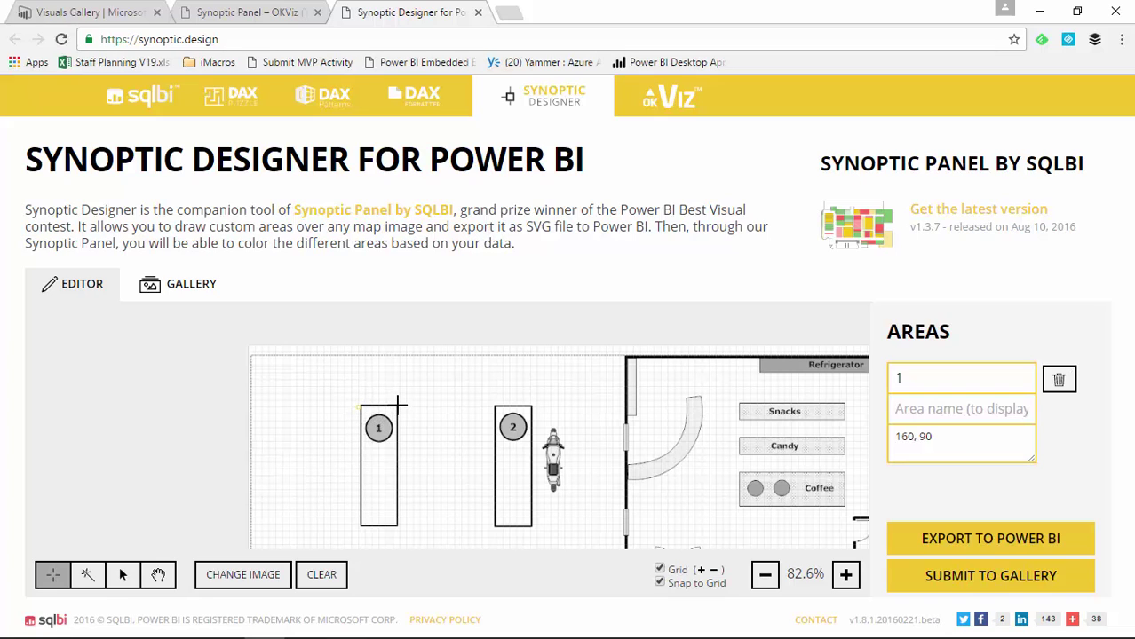
left_click(397, 406)
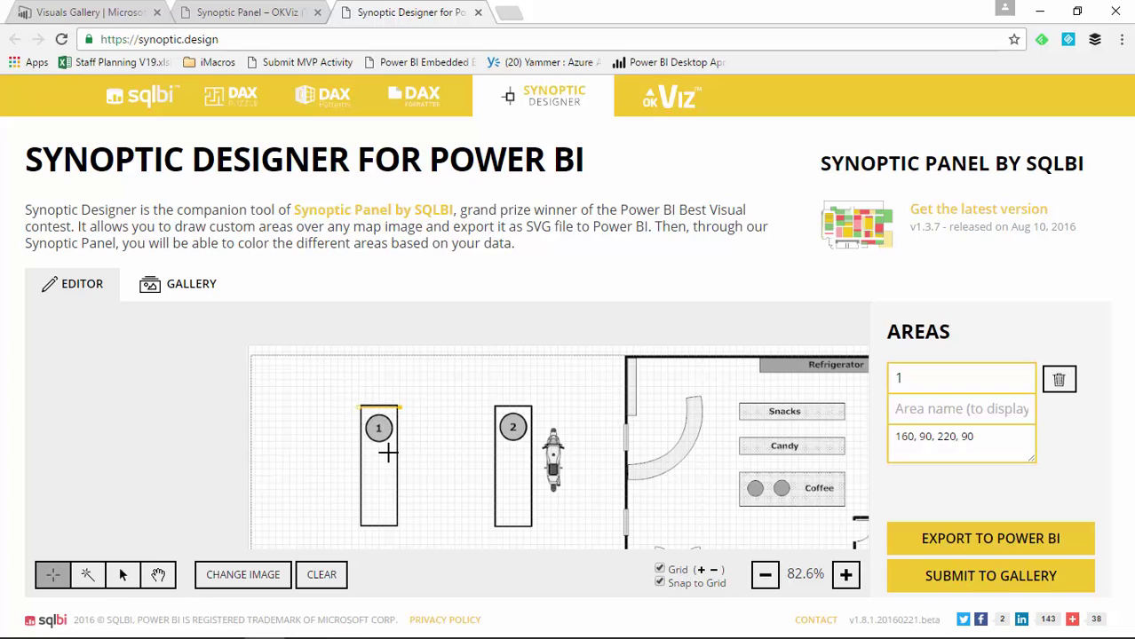
left_click(398, 526)
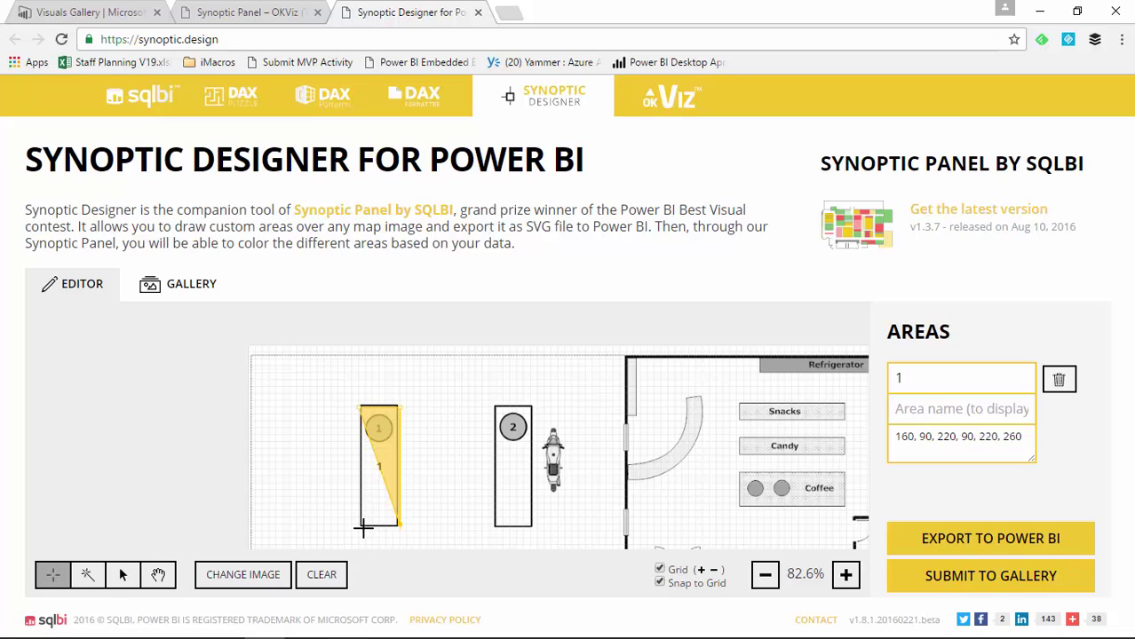
left_click(359, 526)
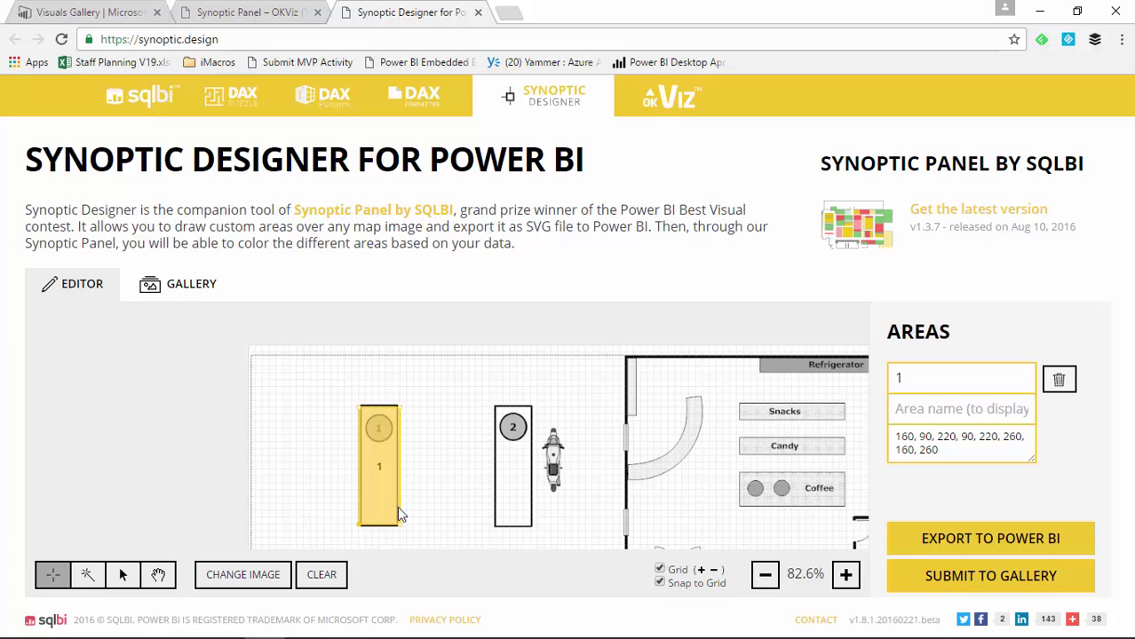
left_click(1057, 382)
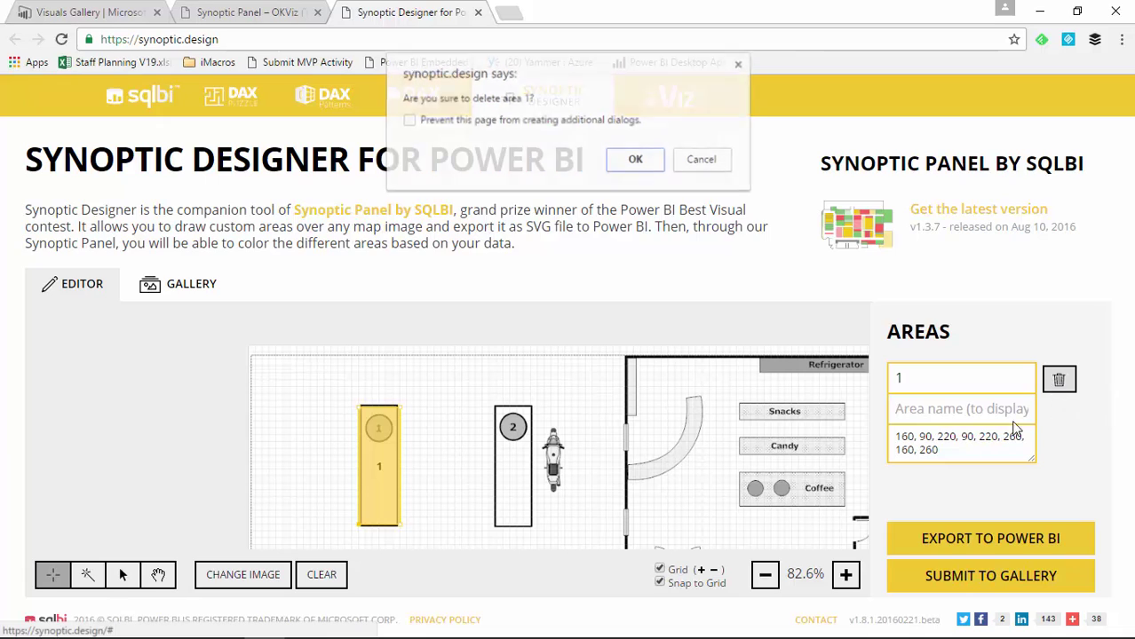
left_click(632, 162)
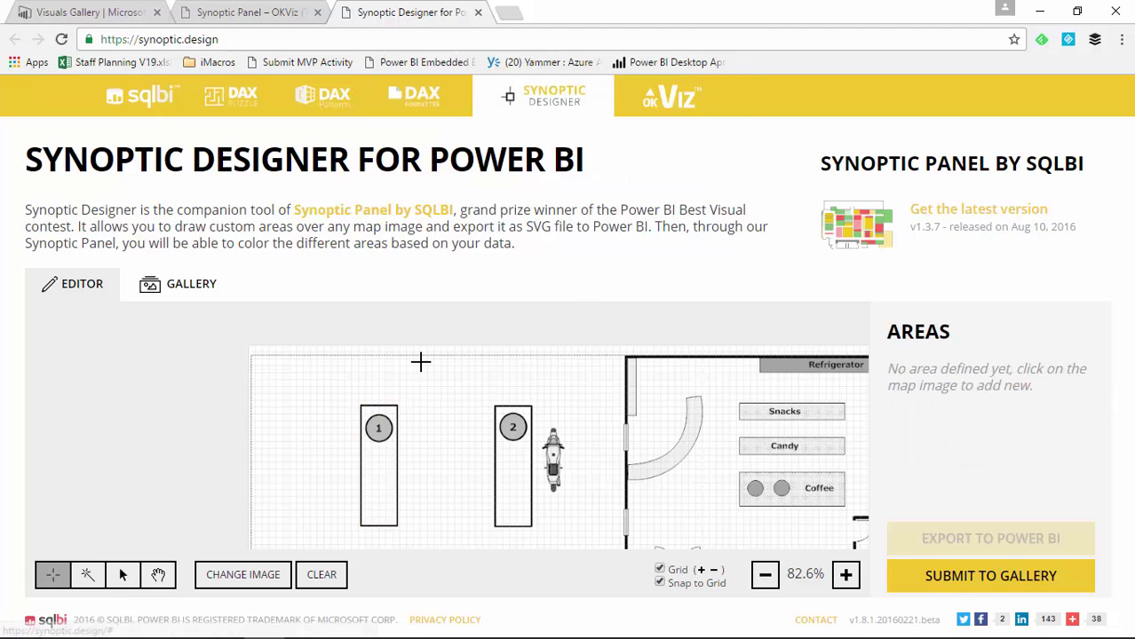
Draw an area over pump 1 with corners 160,90; 220,90; 220,260; 160,260 and name it Gas Pump 1
left_click(360, 406)
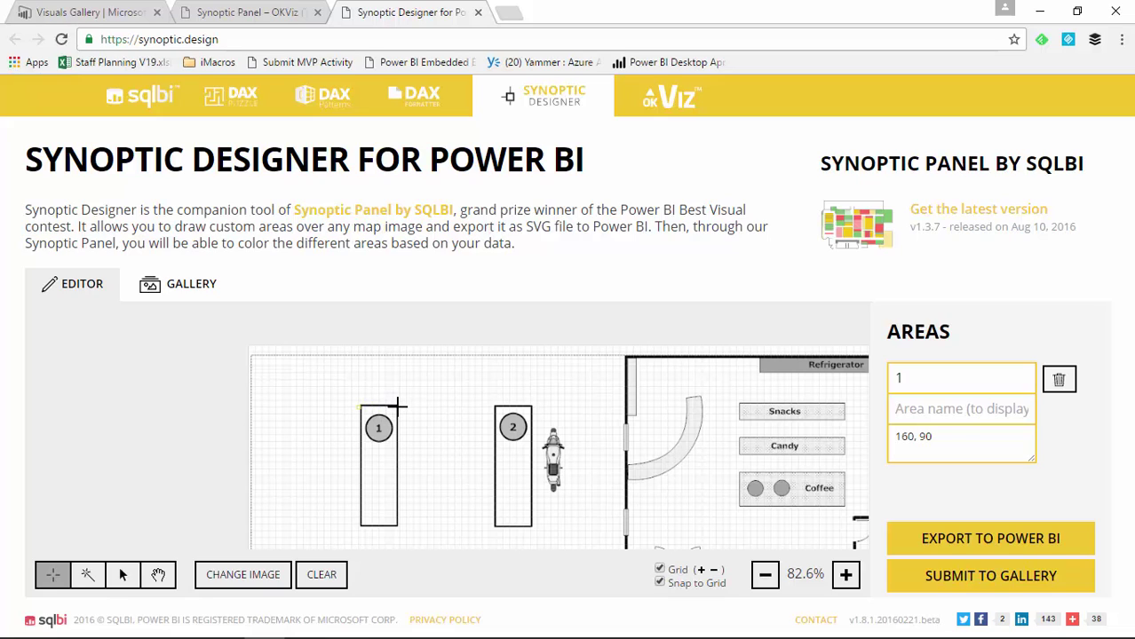
left_click(397, 406)
left_click(397, 525)
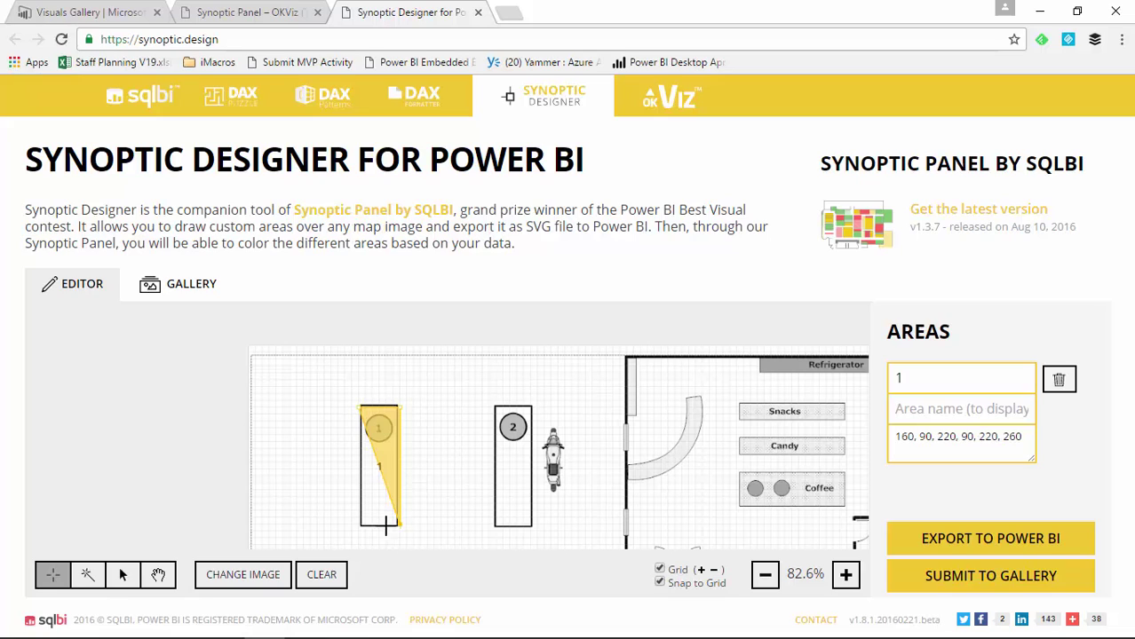
left_click(360, 525)
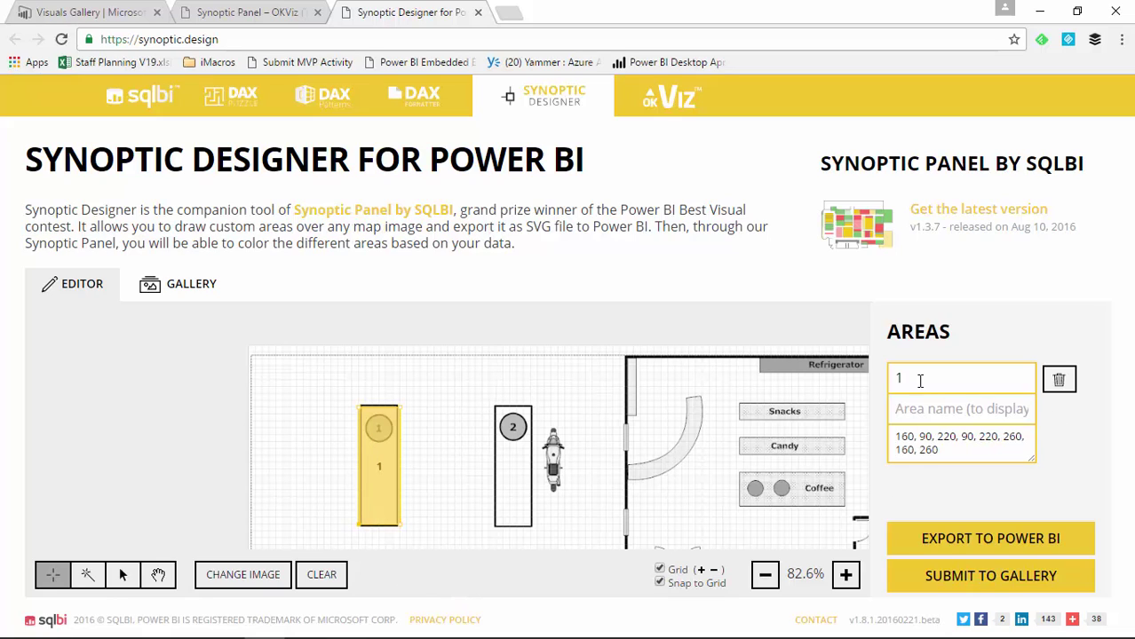
left_click_drag(920, 380, 838, 374)
type("Gas Pump 1")
left_click(488, 305)
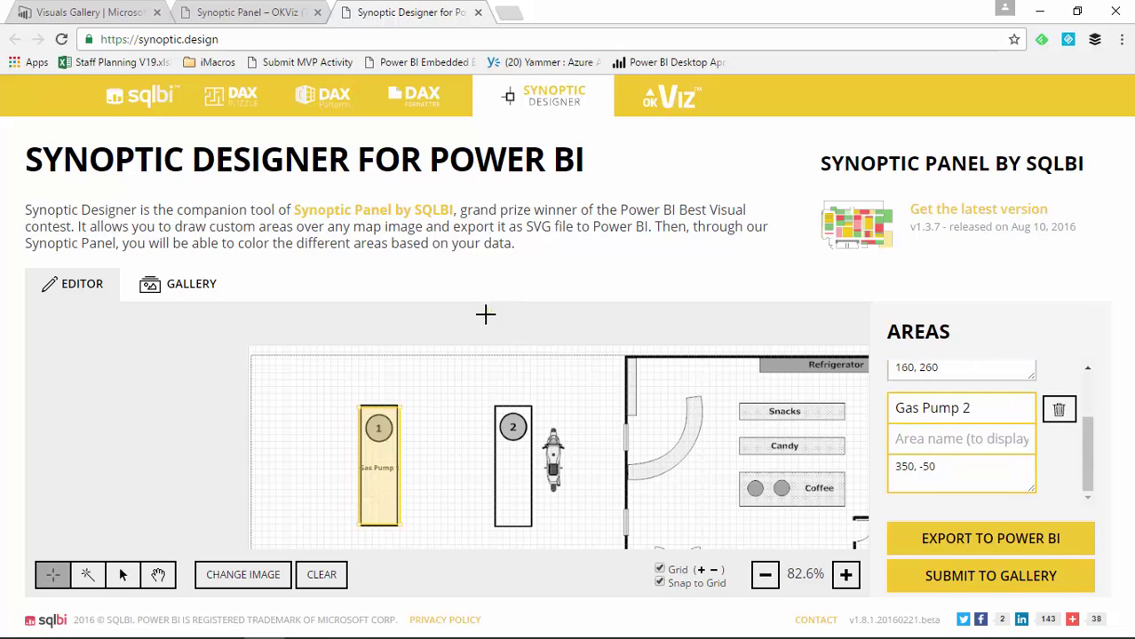
left_click(496, 409)
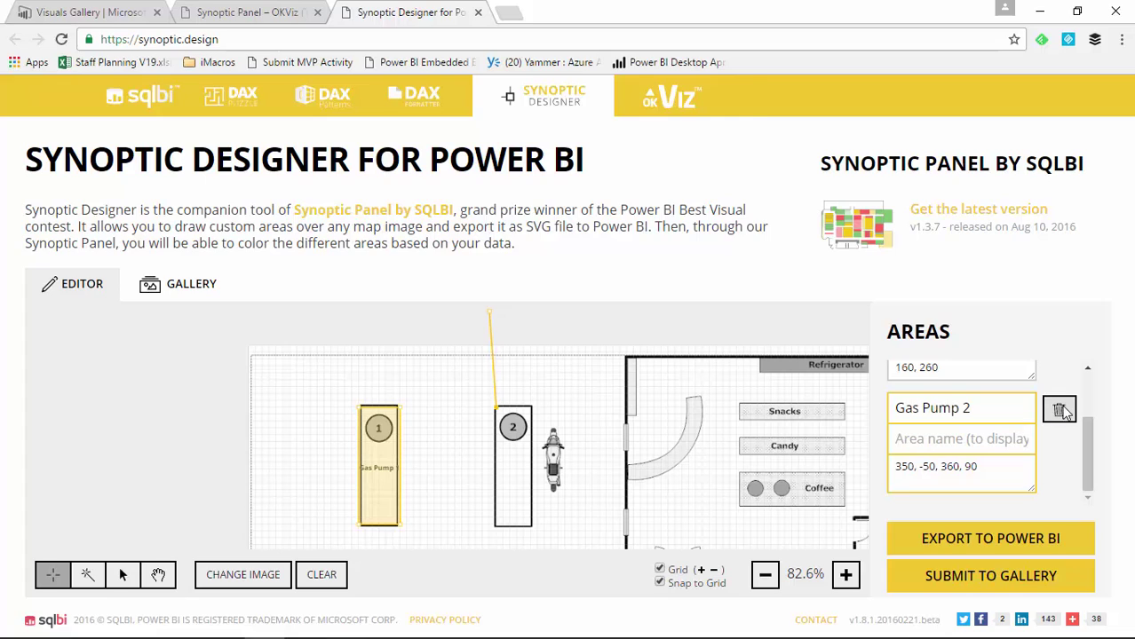
left_click(1059, 409)
left_click(635, 157)
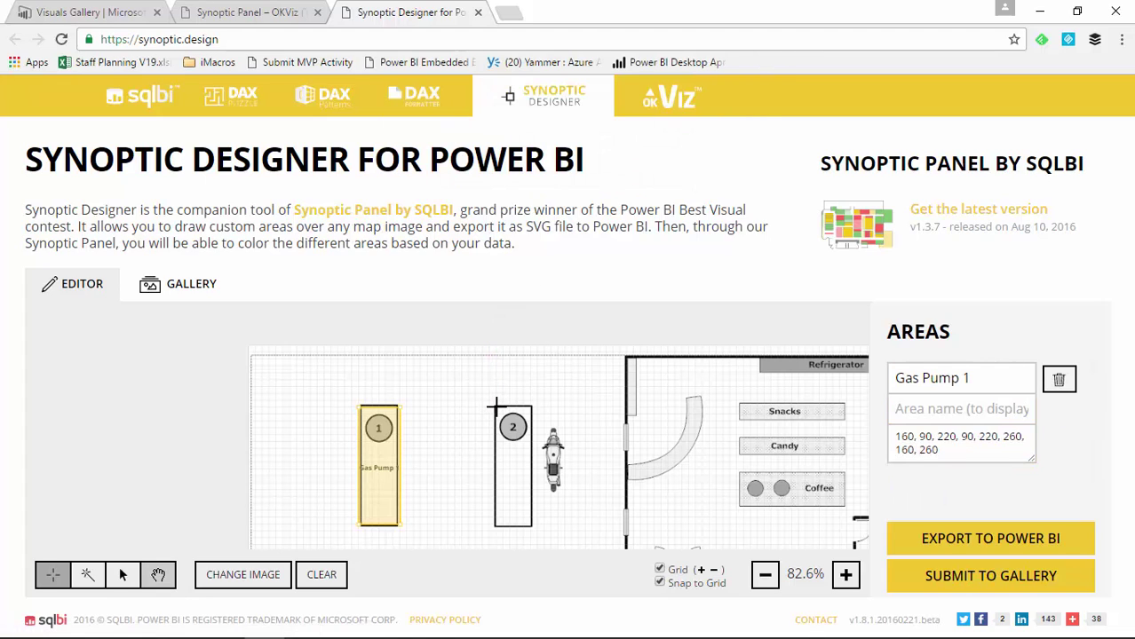
Draw a four-corner area over pump 2 with corners 360,90; 410,90; 410,270; 360,270, removing any stray area outside the plan
left_click(496, 409)
left_click(531, 408)
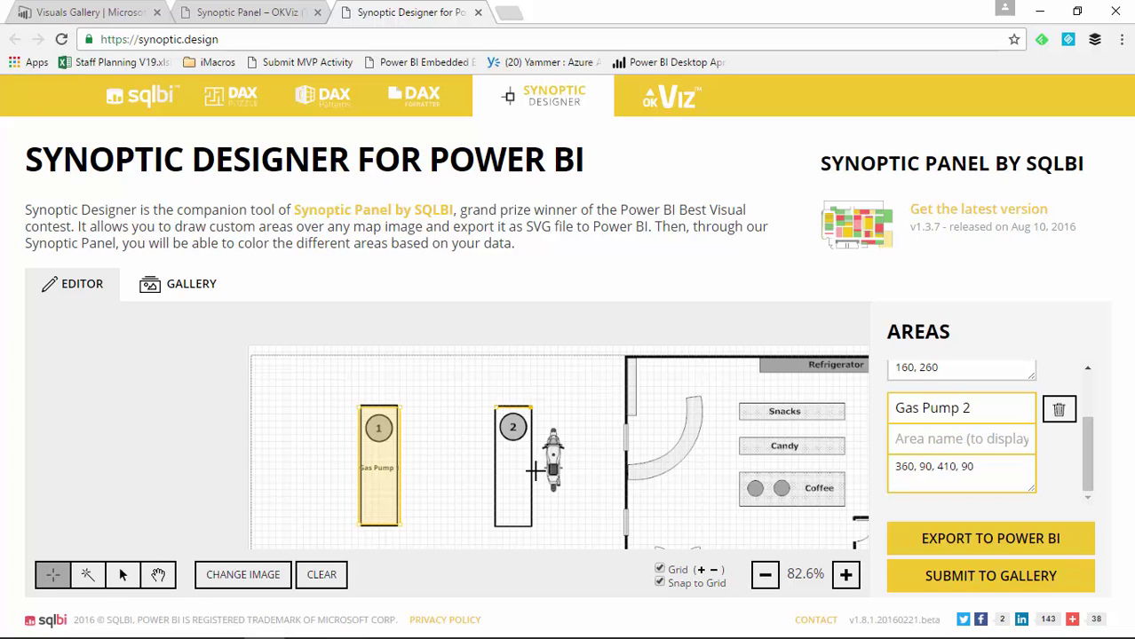
left_click(531, 528)
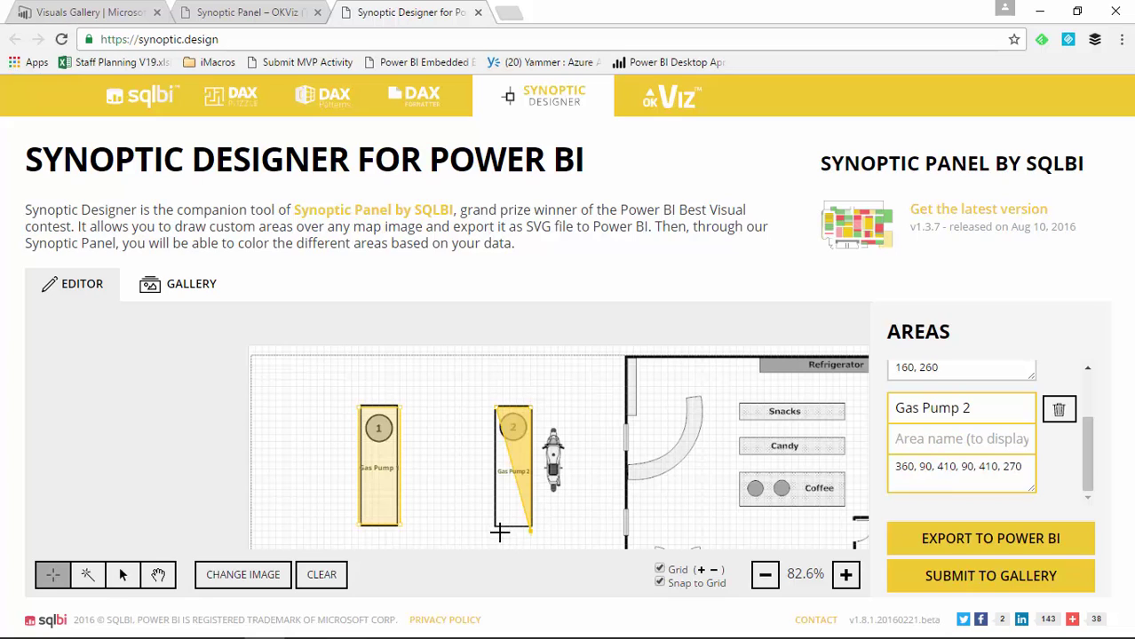
left_click(495, 528)
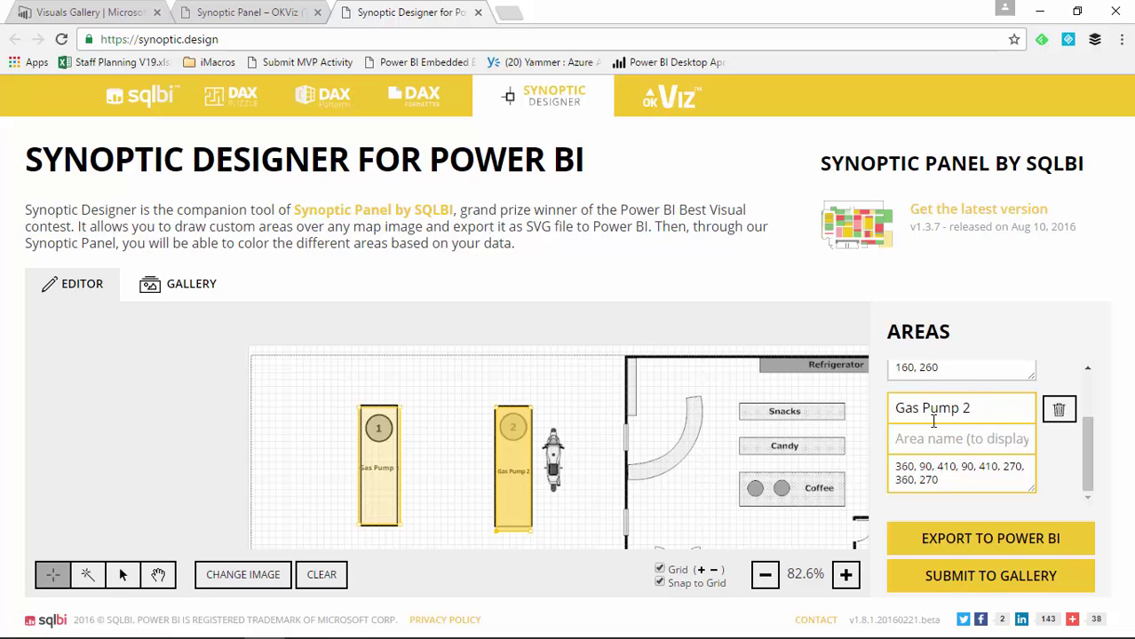
left_click(210, 487)
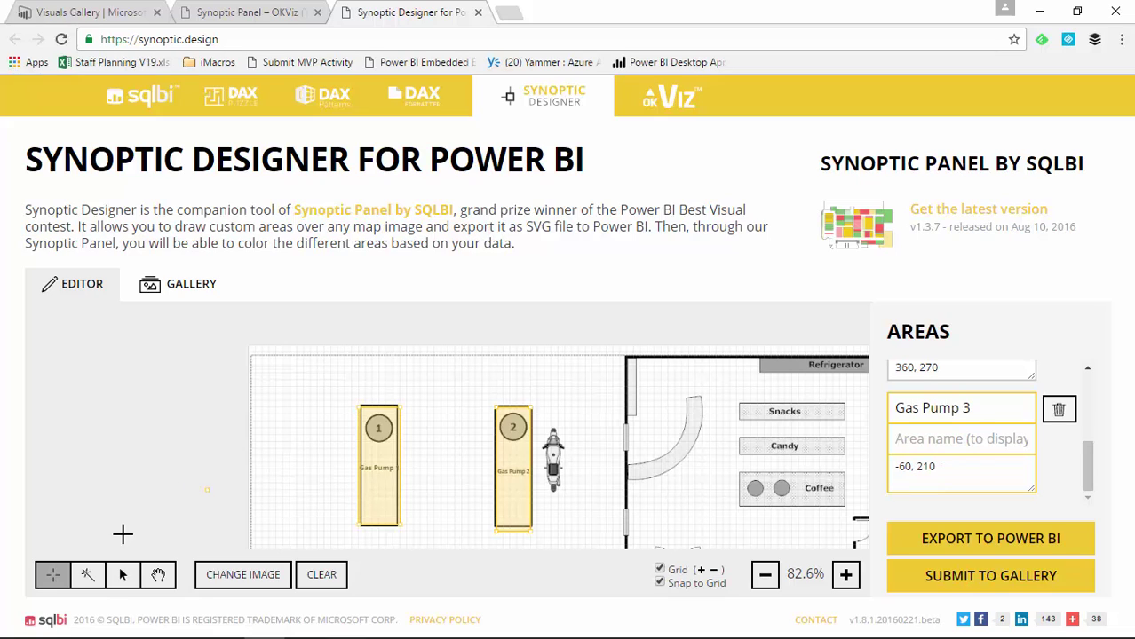
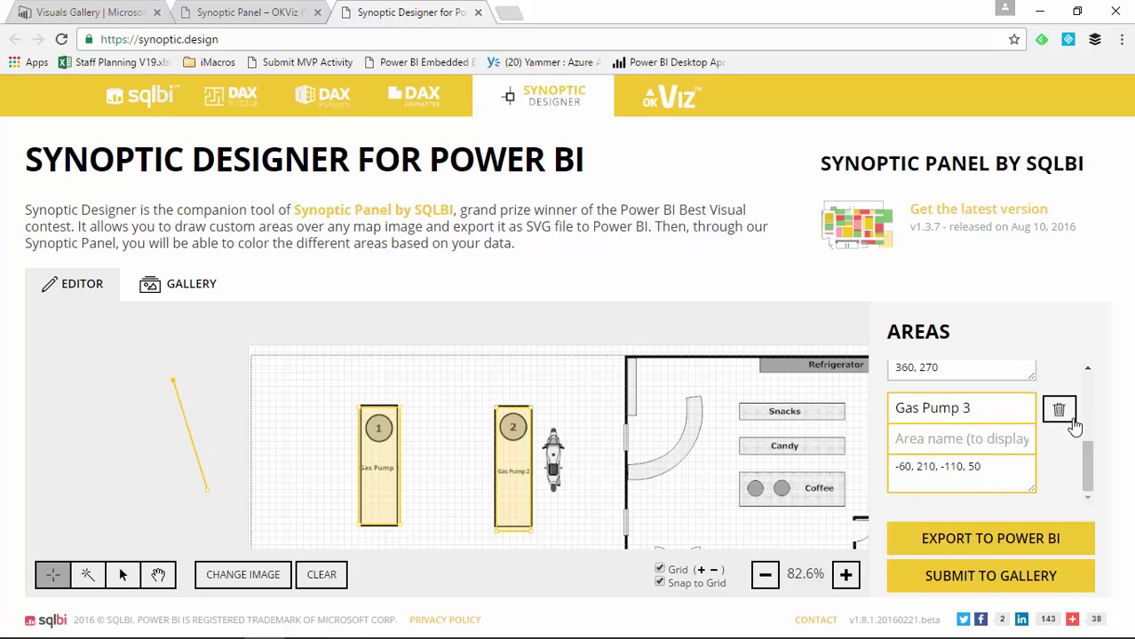
left_click(632, 160)
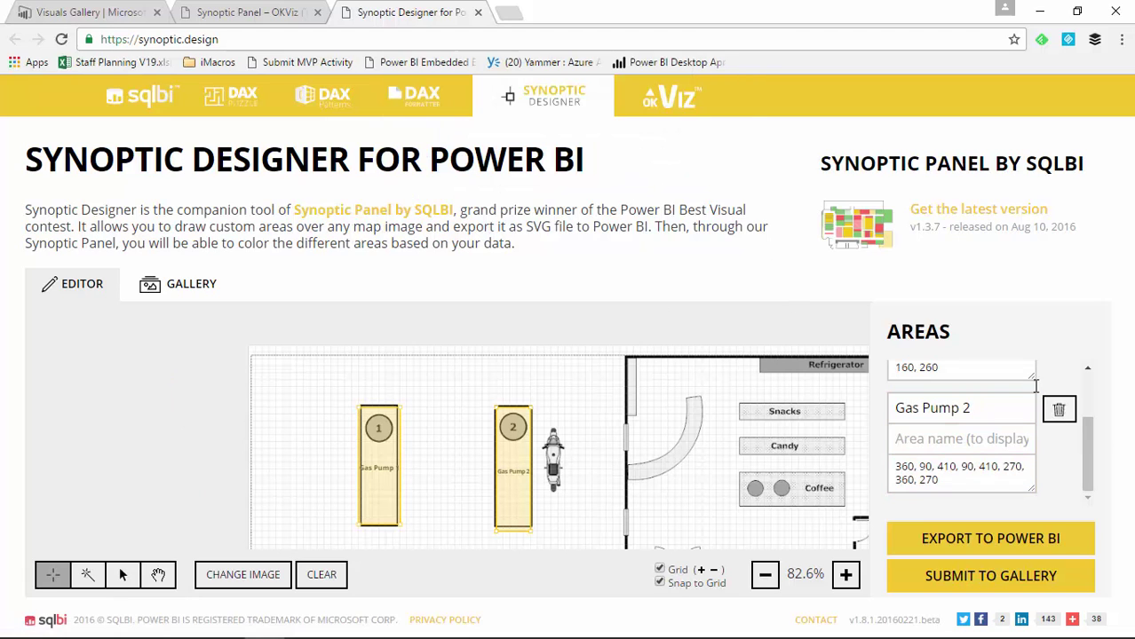
Draw a four-corner area over pump 3 with corners 160,350; 220,350; 220,530; 160,530
scroll(264, 499, "down", 2)
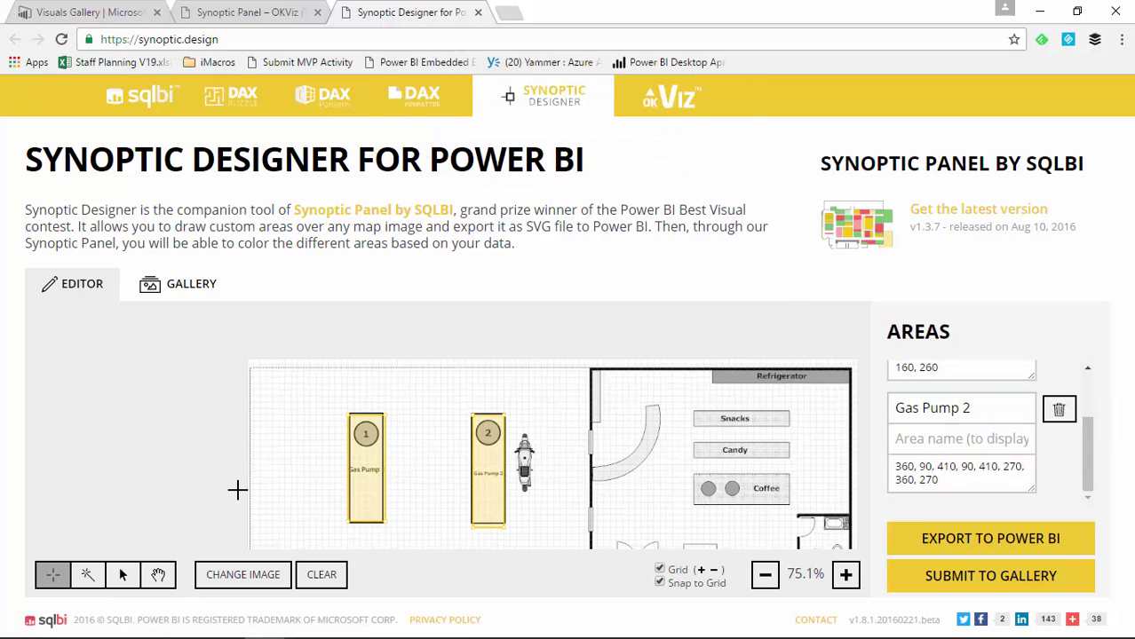
scroll(192, 476, "down", 1)
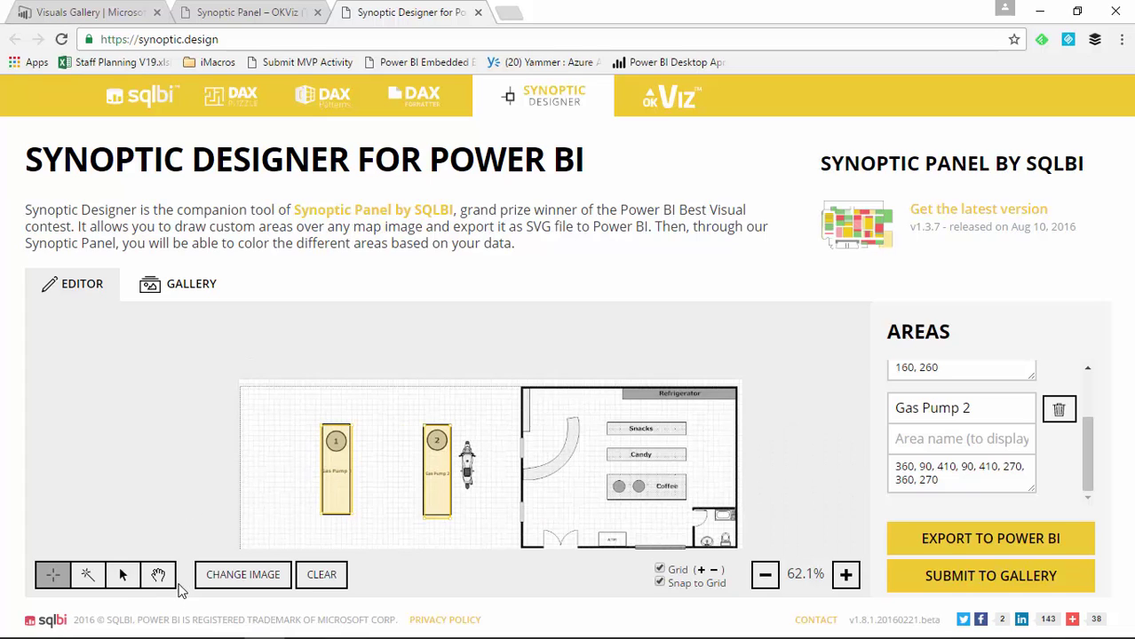
left_click(158, 575)
left_click_drag(153, 487, 142, 319)
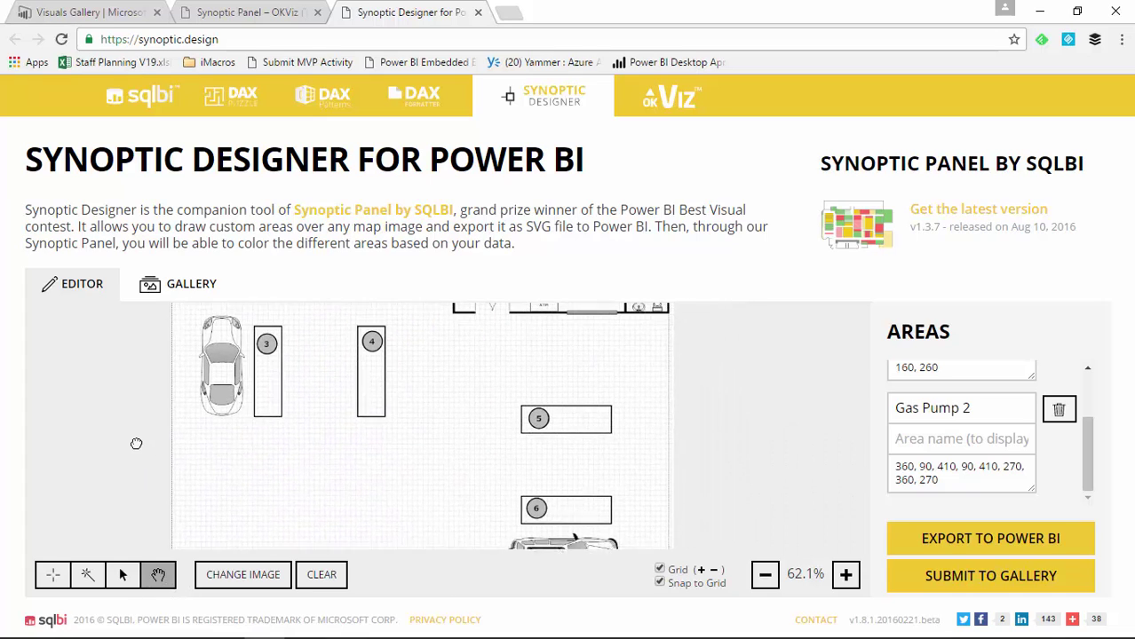
left_click(53, 575)
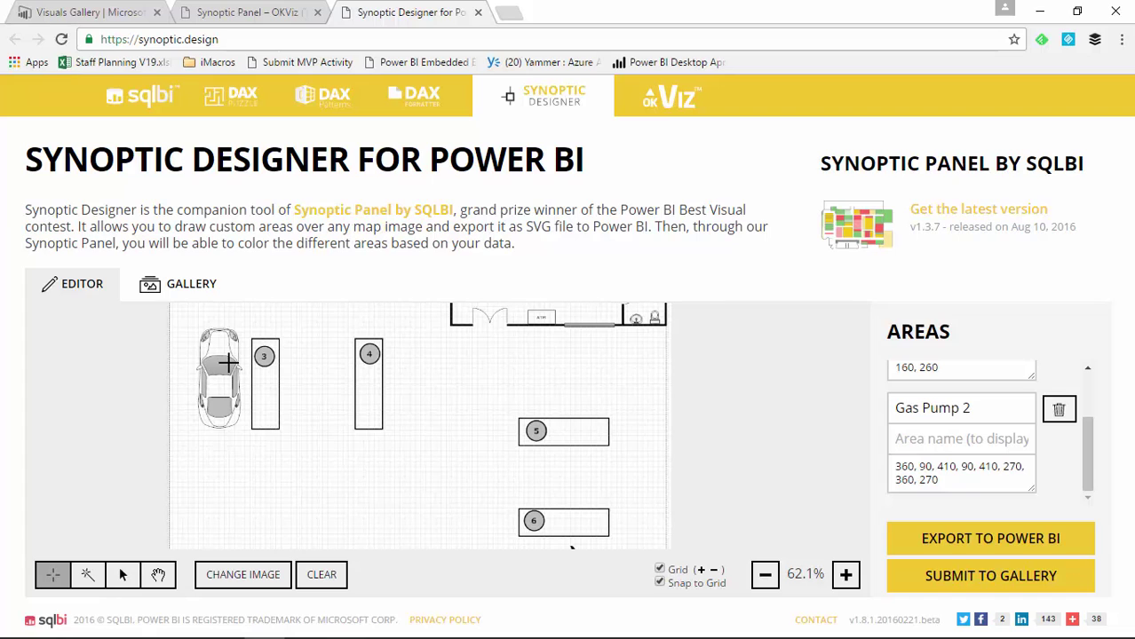
scroll(233, 364, "up", 2)
scroll(241, 367, "up", 3)
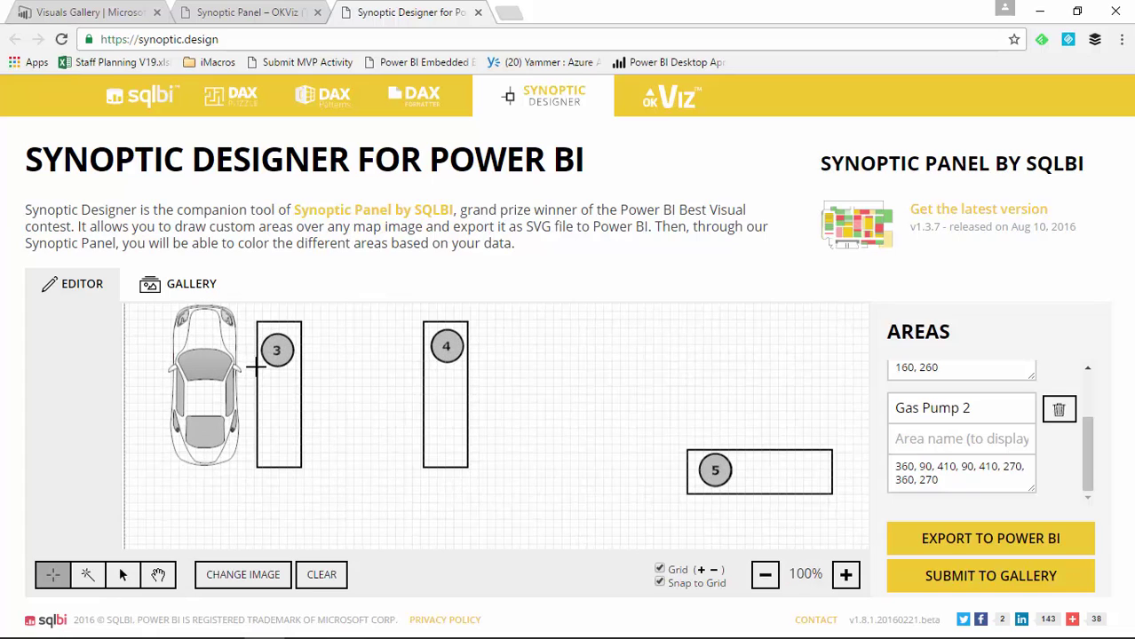
left_click(257, 320)
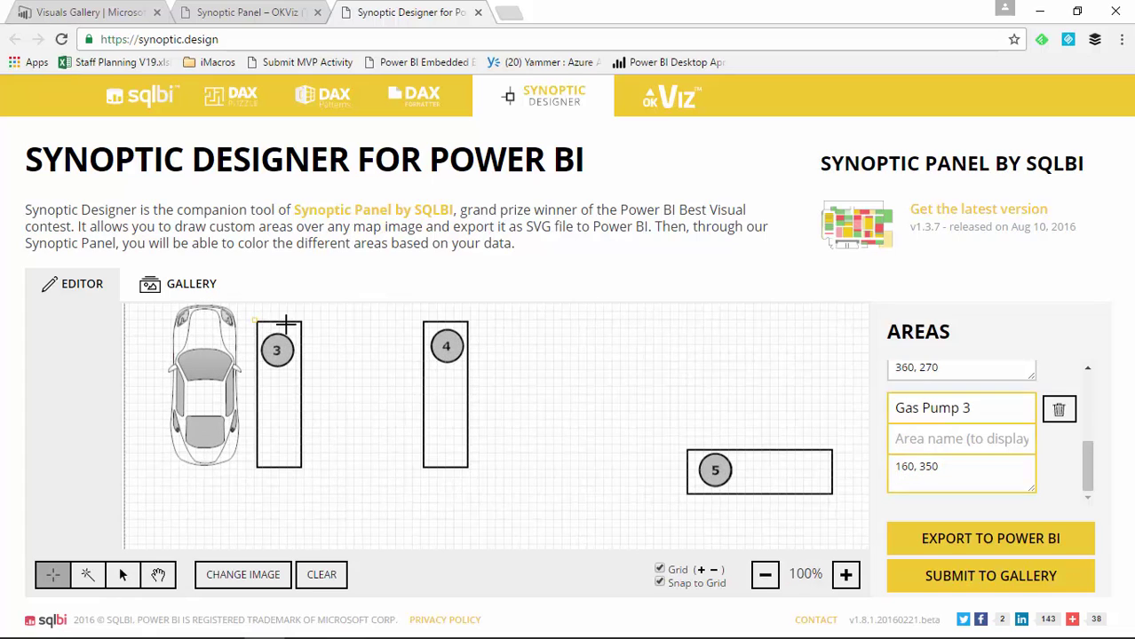
left_click(302, 321)
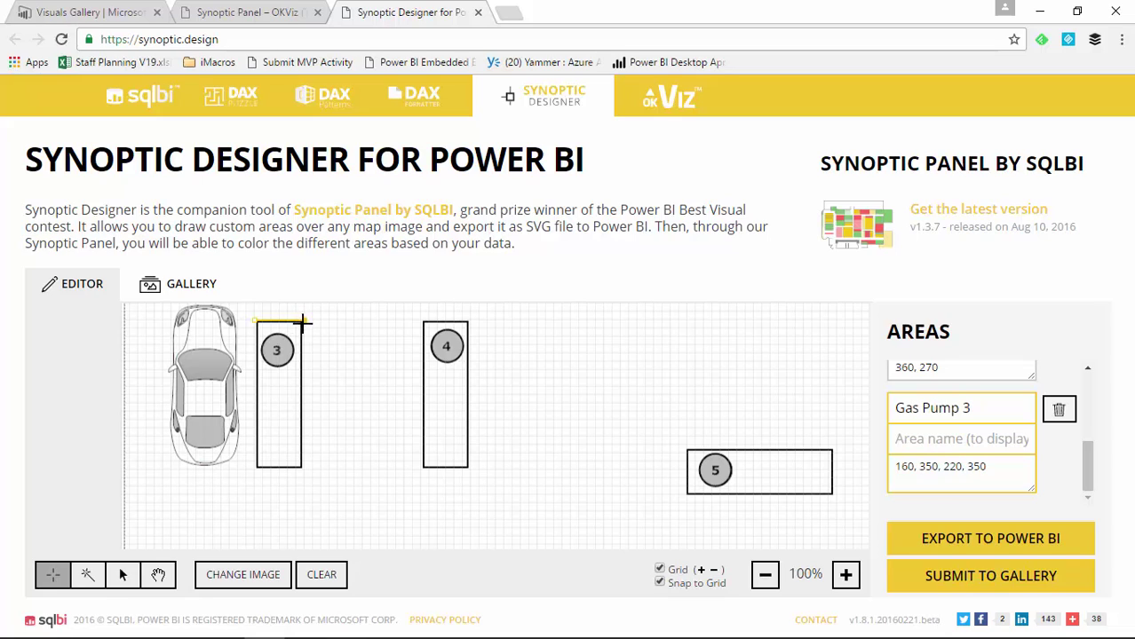
left_click(303, 472)
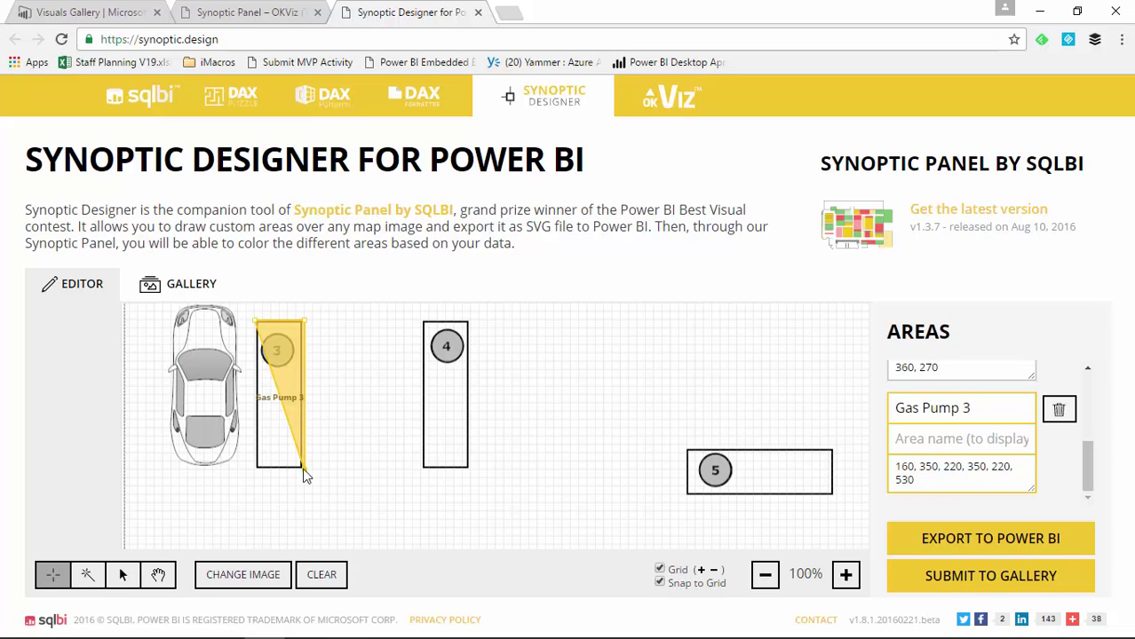
left_click(256, 470)
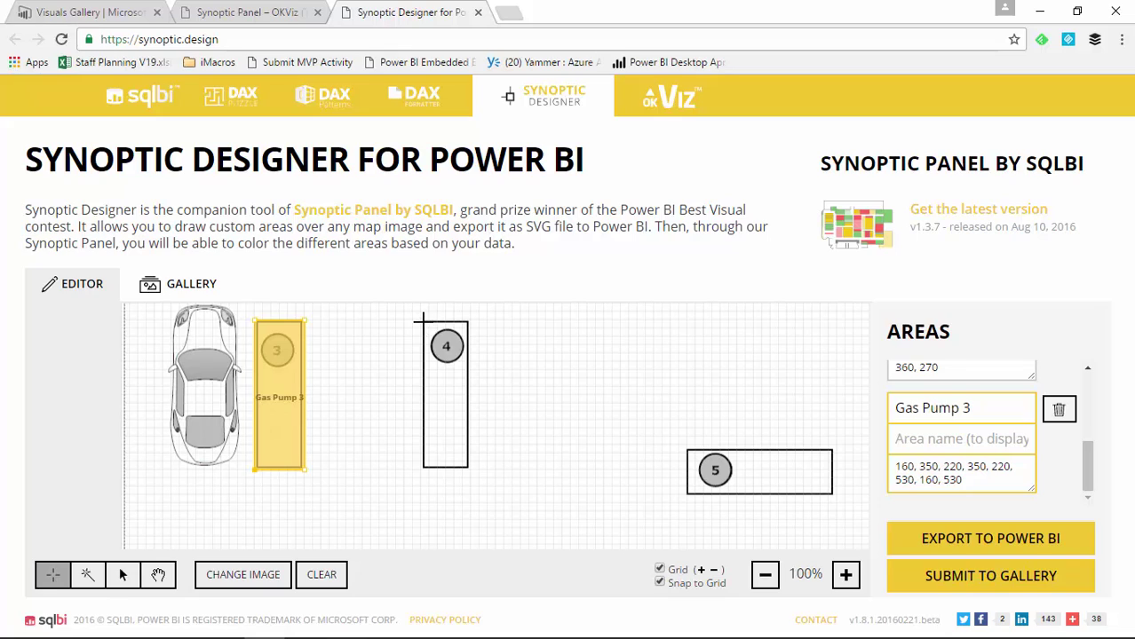
Draw a four-corner area over pump 4 with corners 360,350; 420,350; 420,530; 360,530
left_click(423, 320)
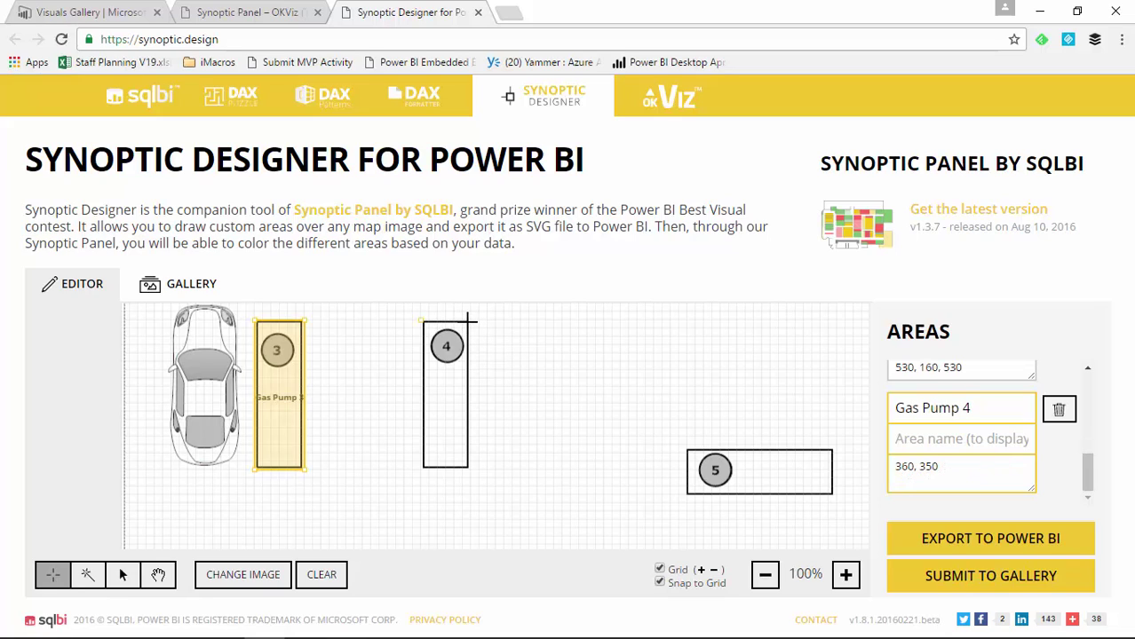
left_click(468, 321)
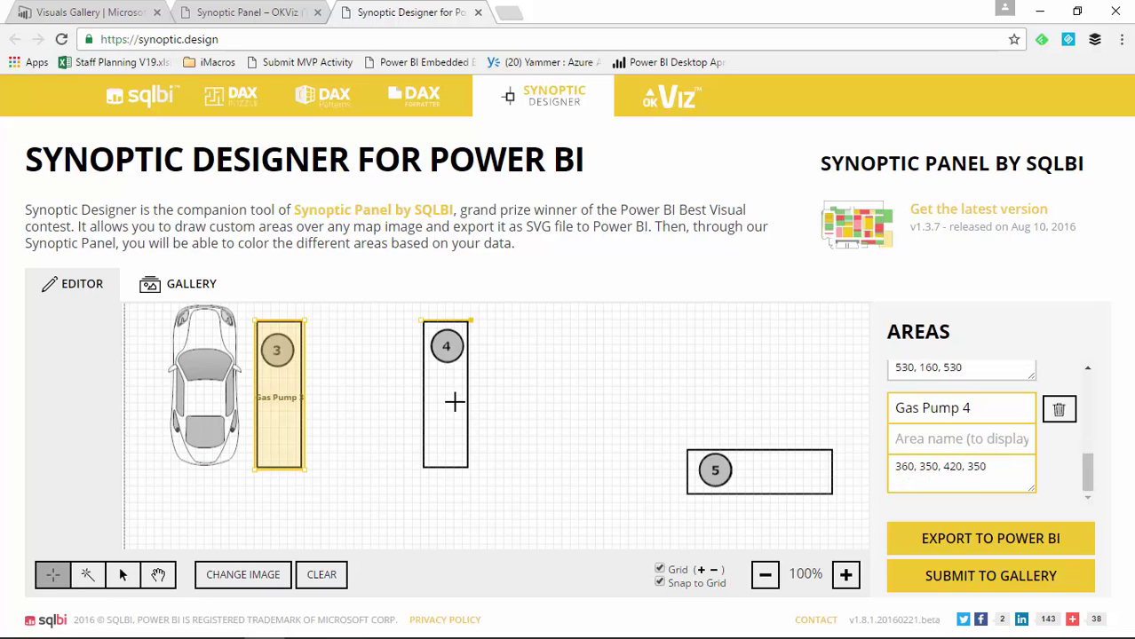
left_click(469, 467)
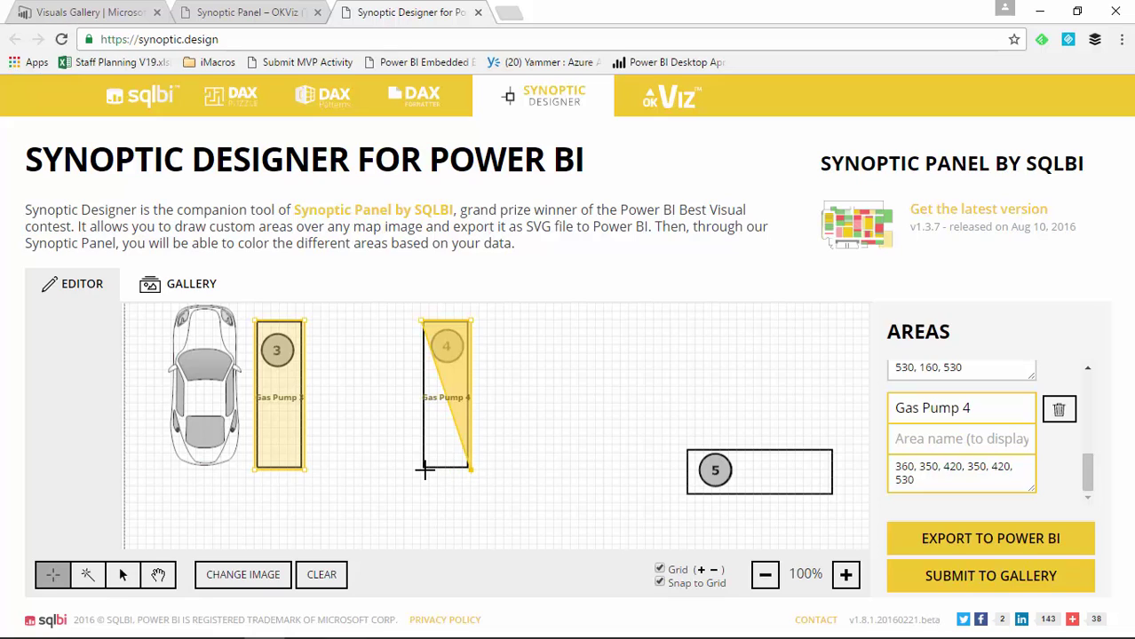
left_click(423, 469)
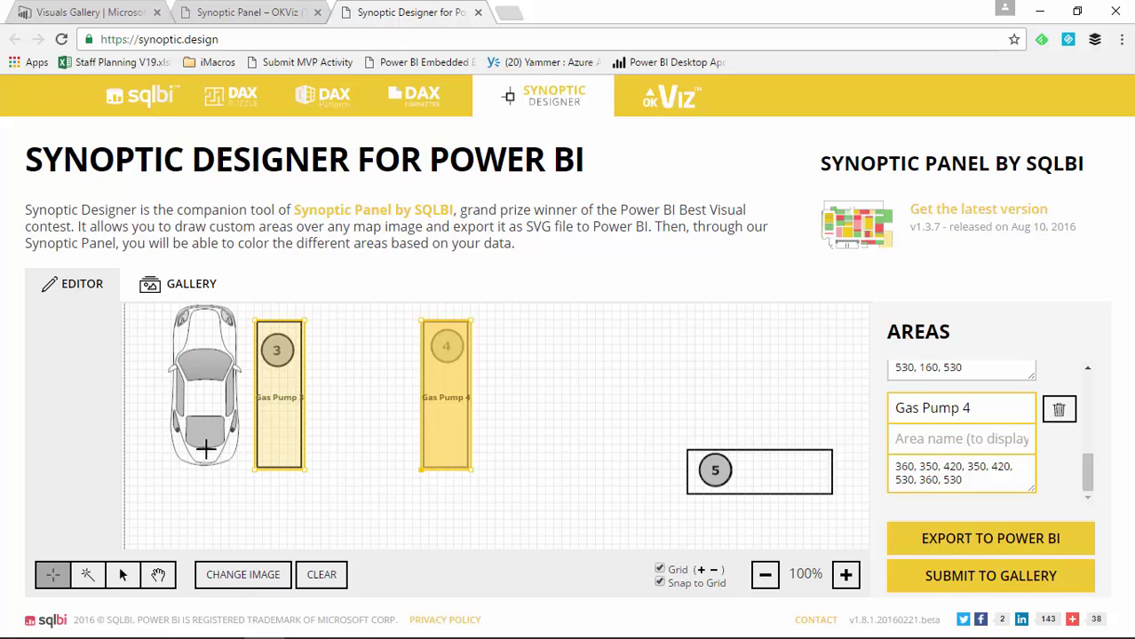
Create areas for the rectangles of pumps 5 and 6 with the magic wand's automatic boundary detection
left_click(87, 577)
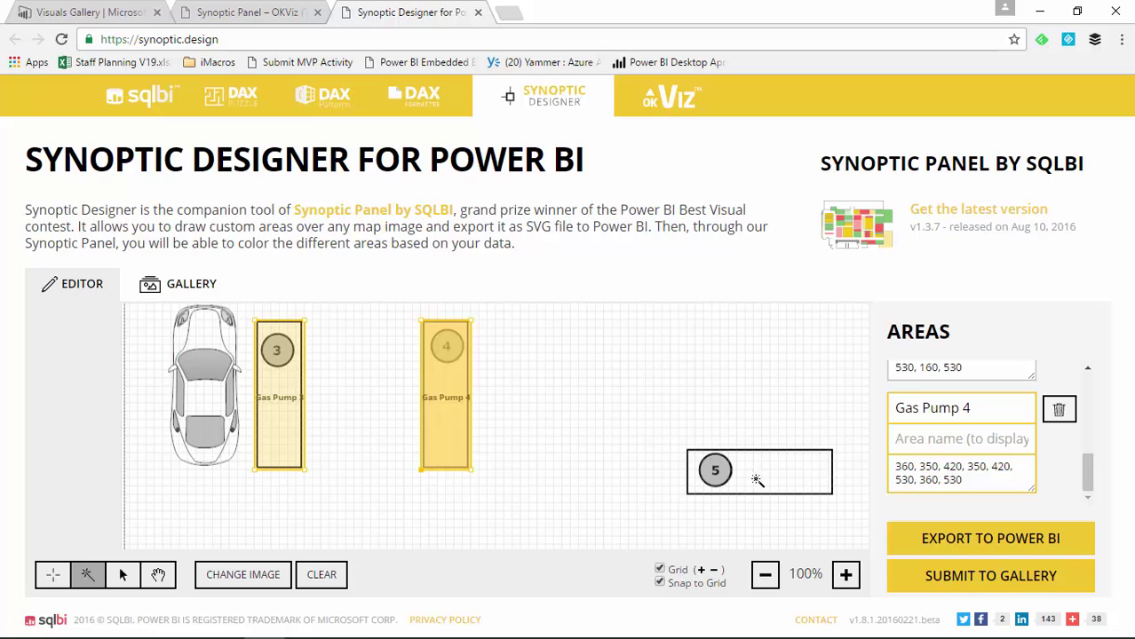
left_click(823, 489)
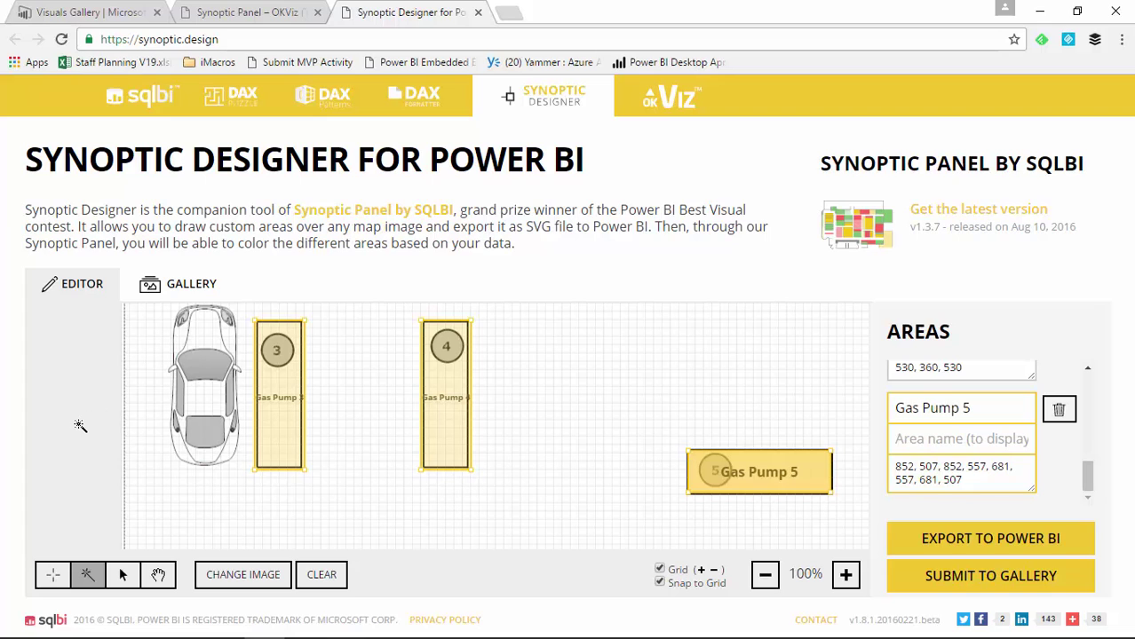
scroll(80, 426, "down", 5)
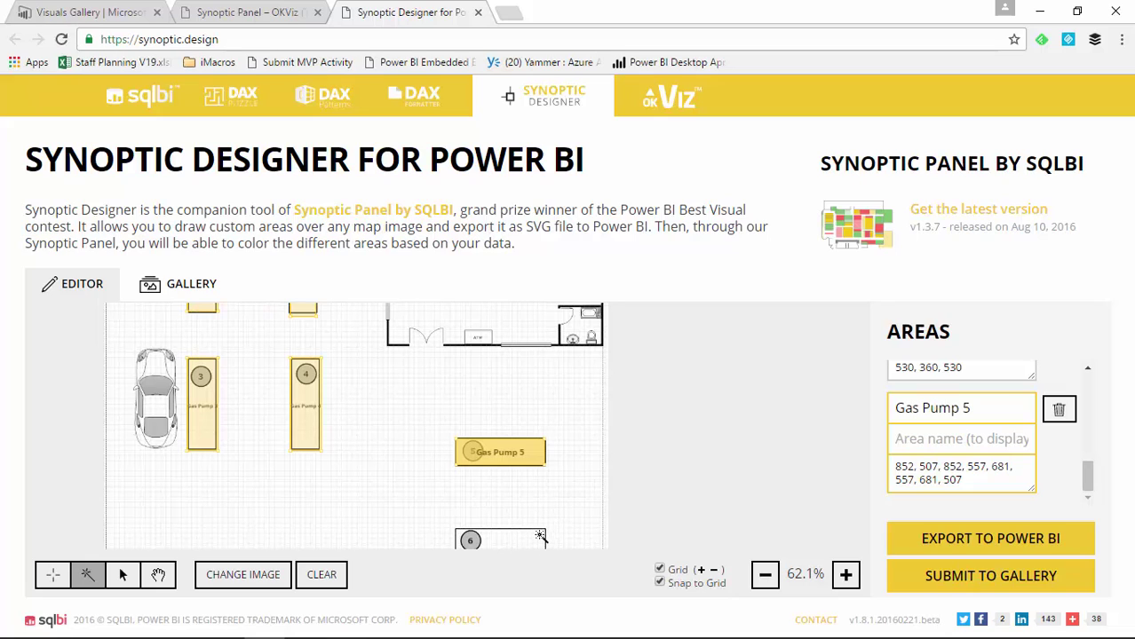
left_click(540, 536)
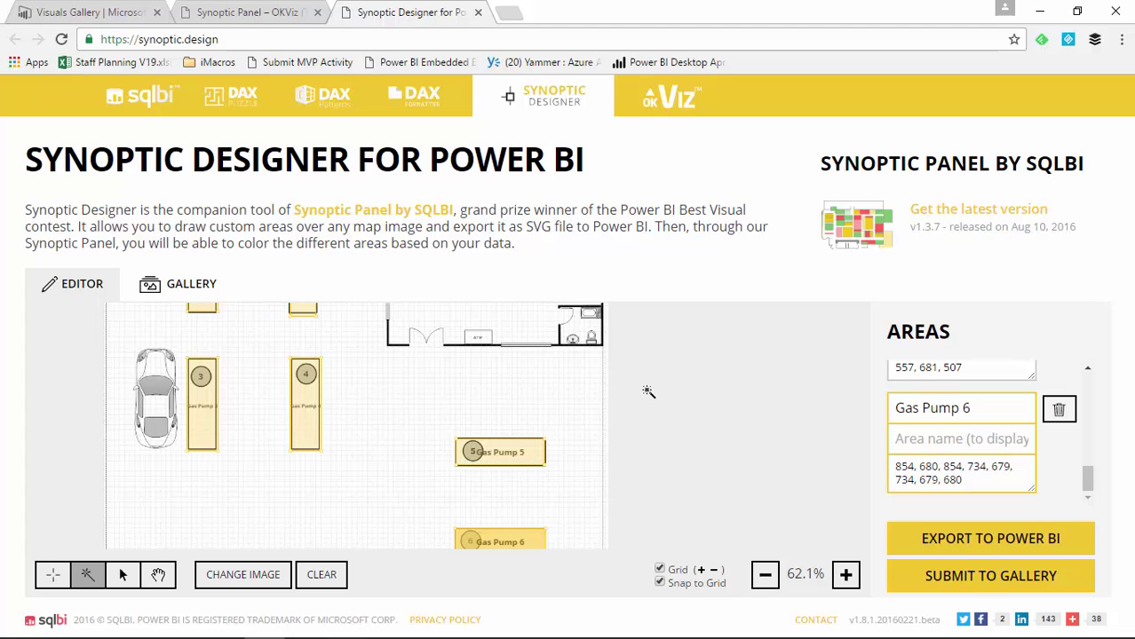
Draw an area point by point over the whole store building with corners 550,20; 970,20; 970,330; 550,330
scroll(647, 391, "down", 2)
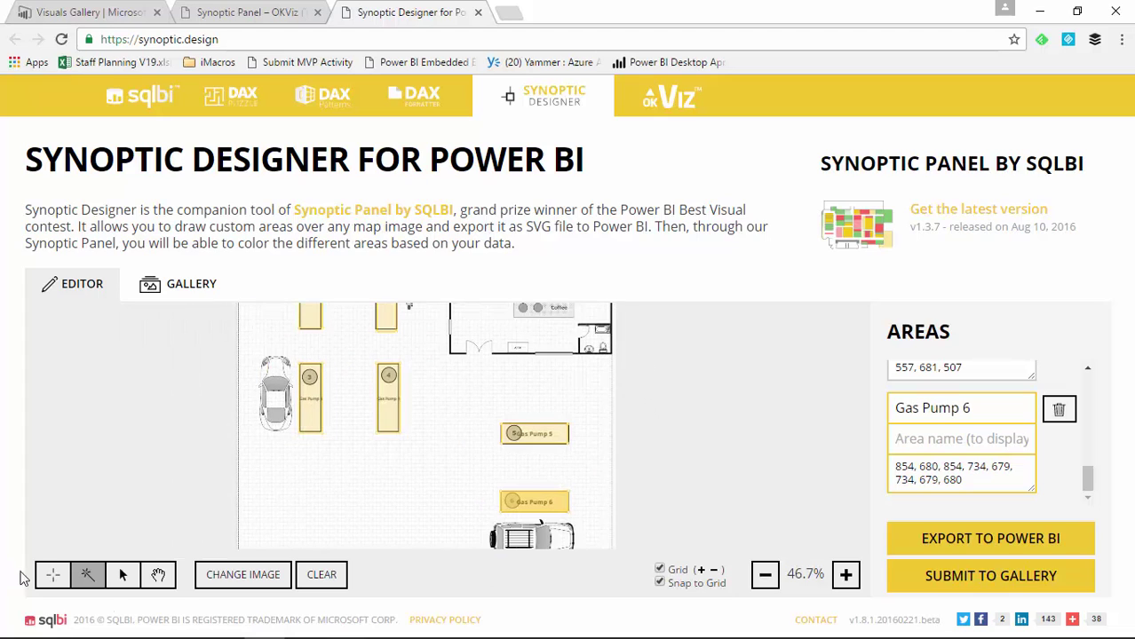
left_click(157, 574)
left_click_drag(668, 359, 675, 485)
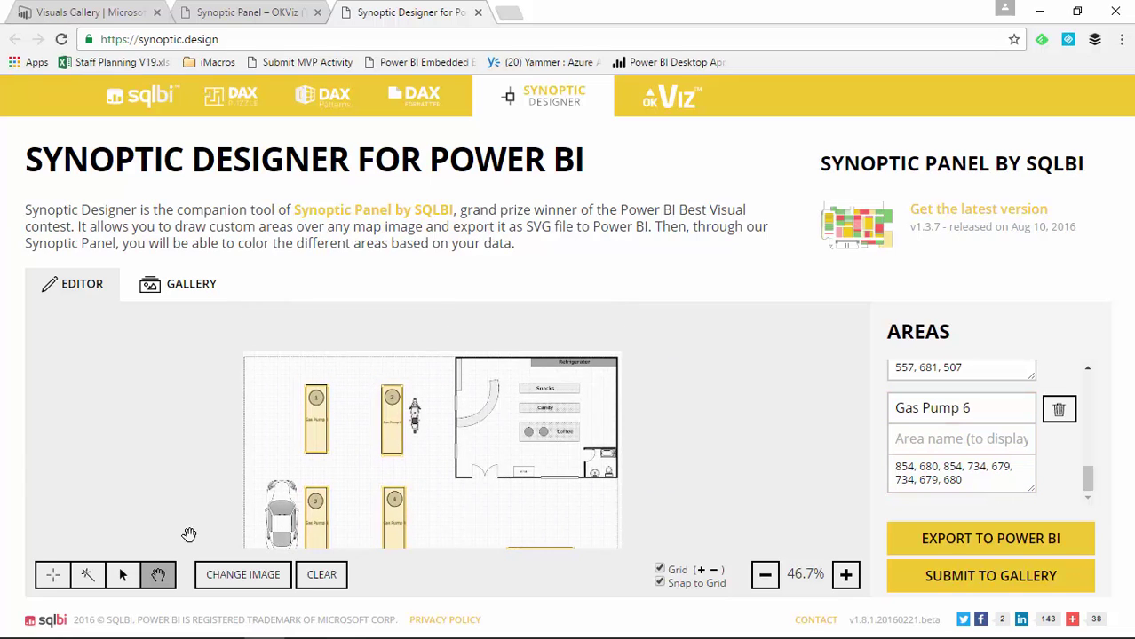
left_click(52, 575)
scroll(455, 383, "up", 3)
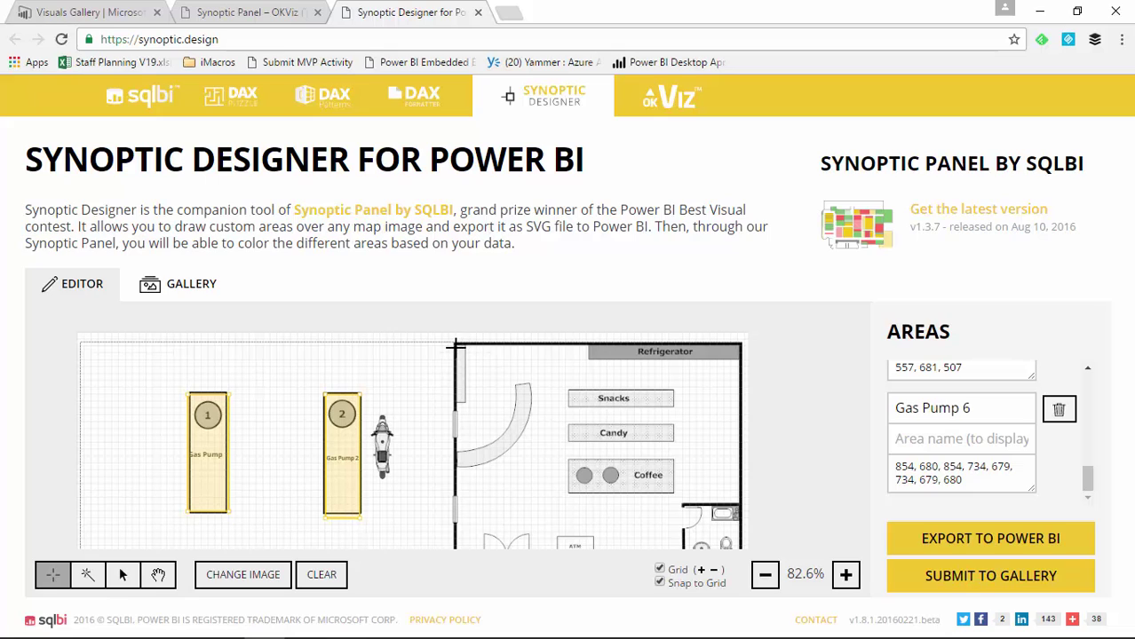
left_click(455, 342)
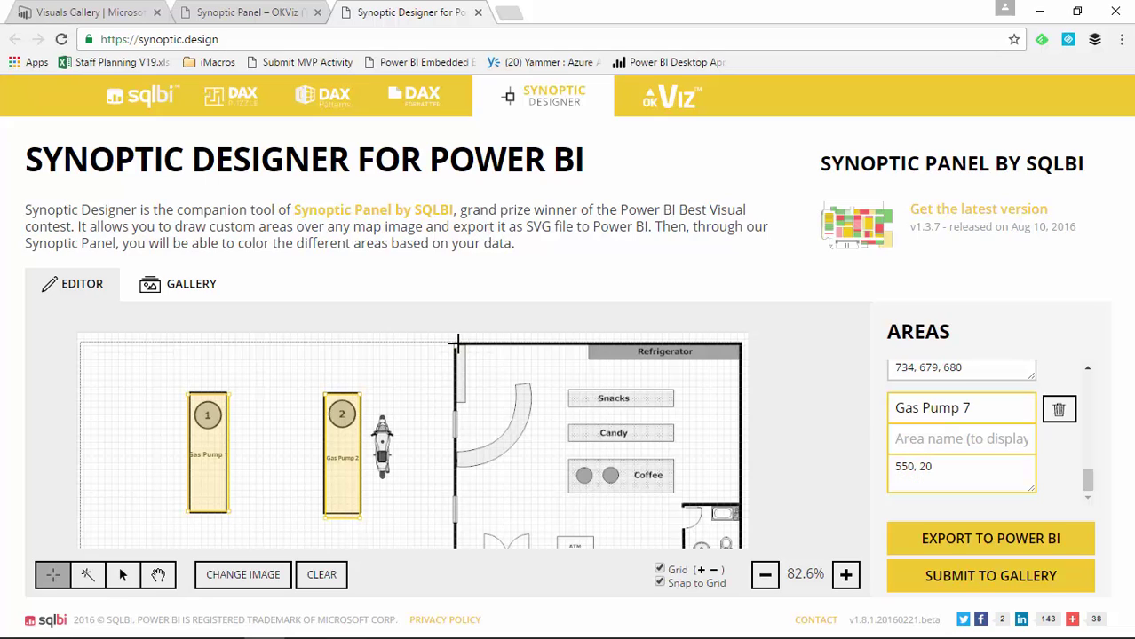
left_click(744, 341)
scroll(705, 448, "down", 1)
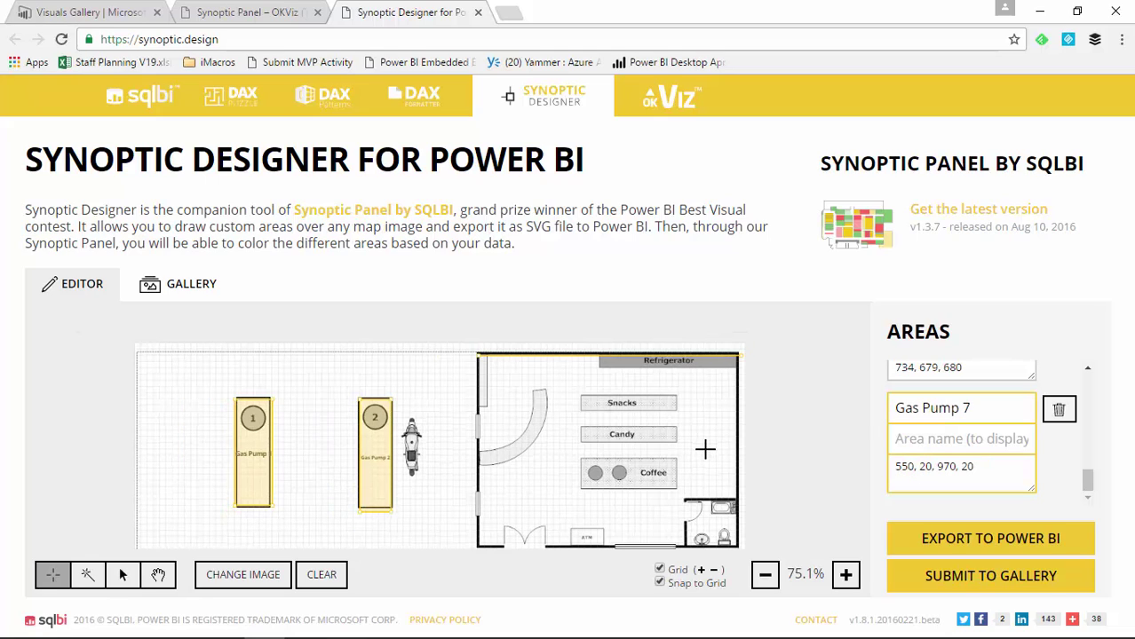
left_click(742, 546)
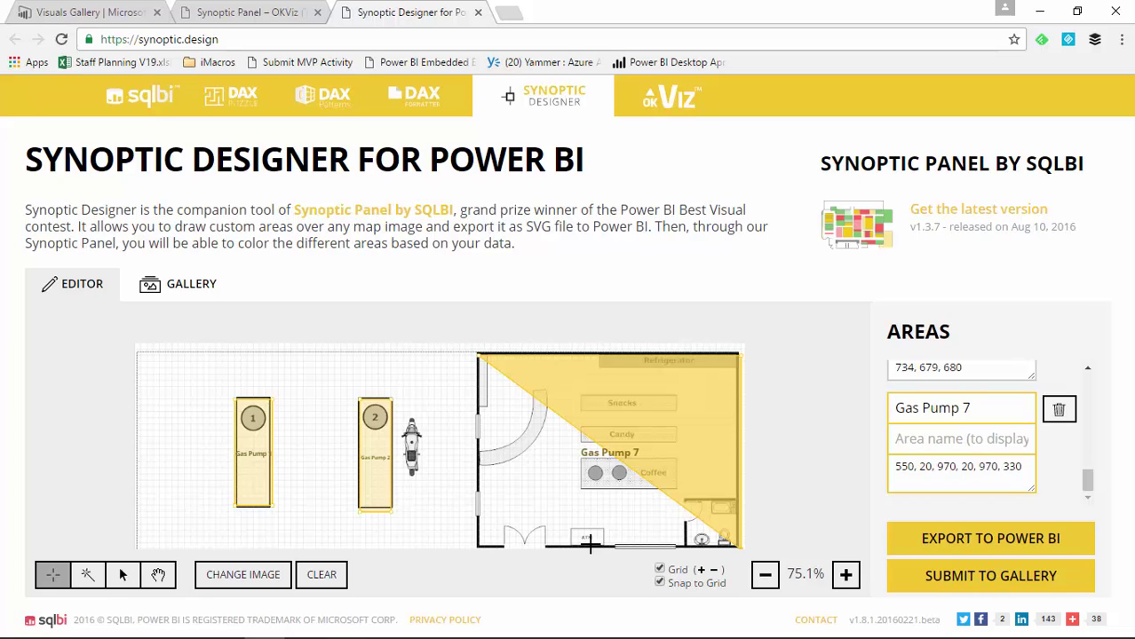
left_click(476, 548)
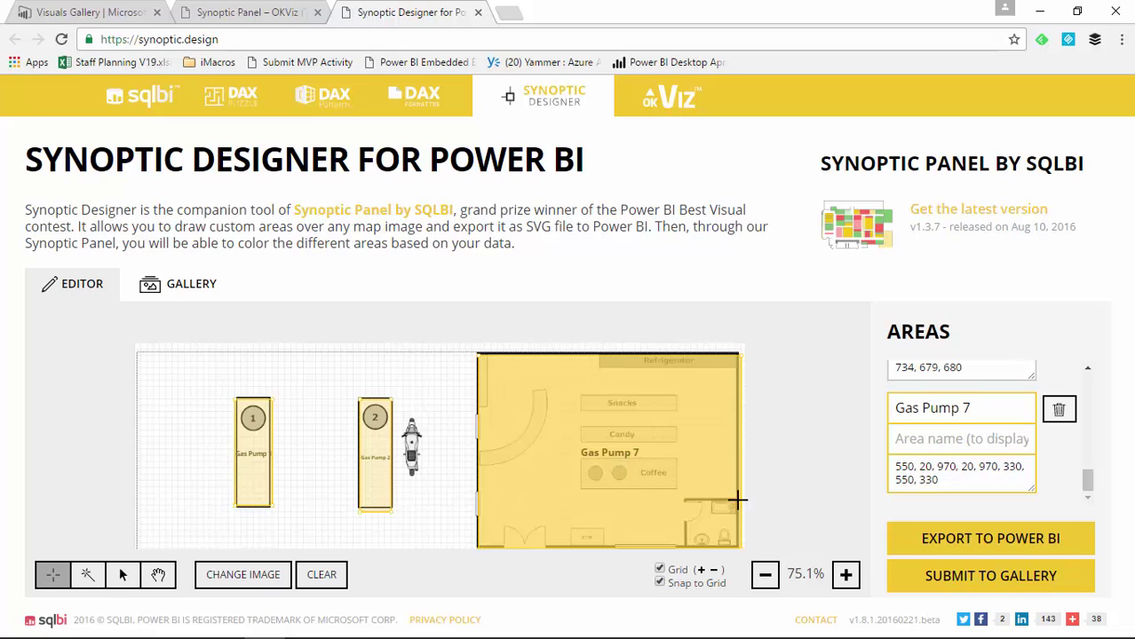
Rename the store building's area as Service Station
left_click_drag(994, 404, 769, 399)
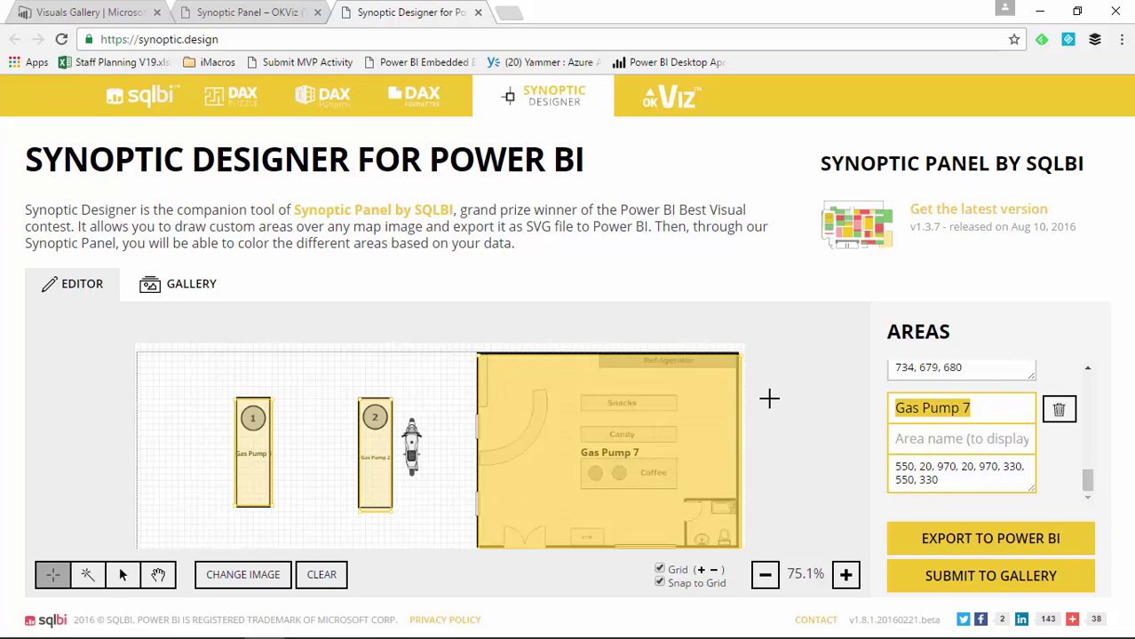
type("Service Station")
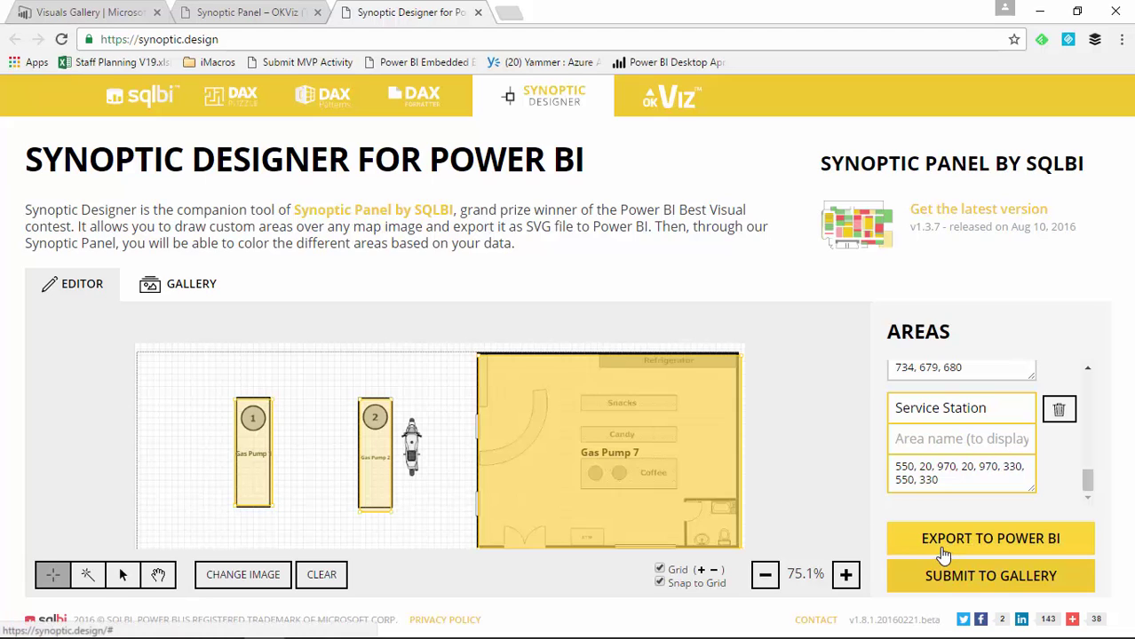
left_click(766, 579)
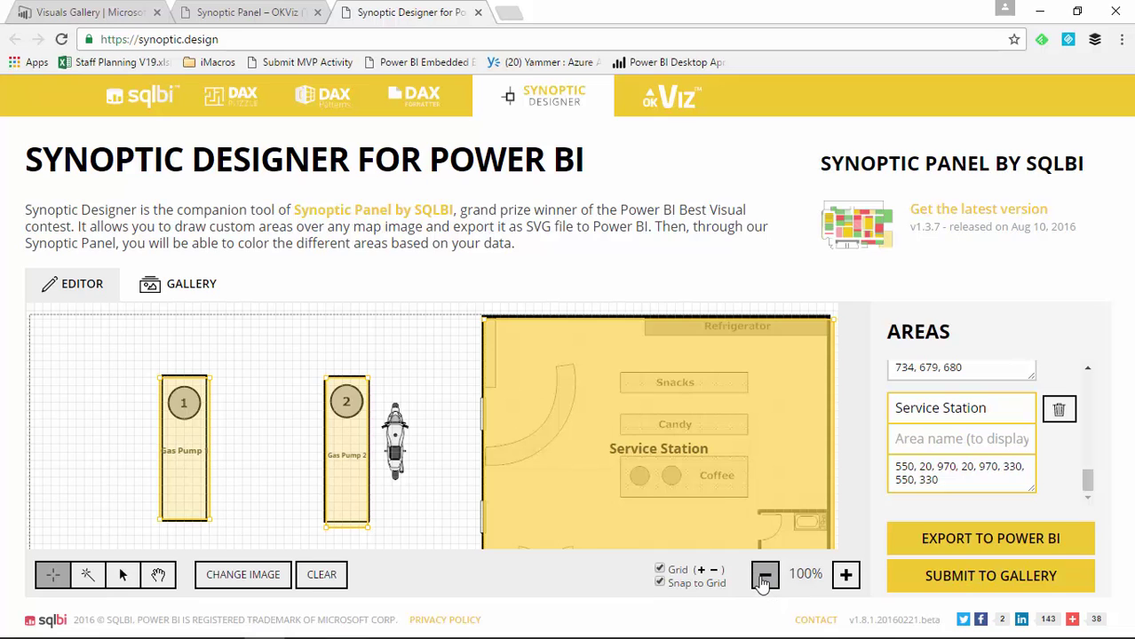
scroll(683, 491, "down", 4)
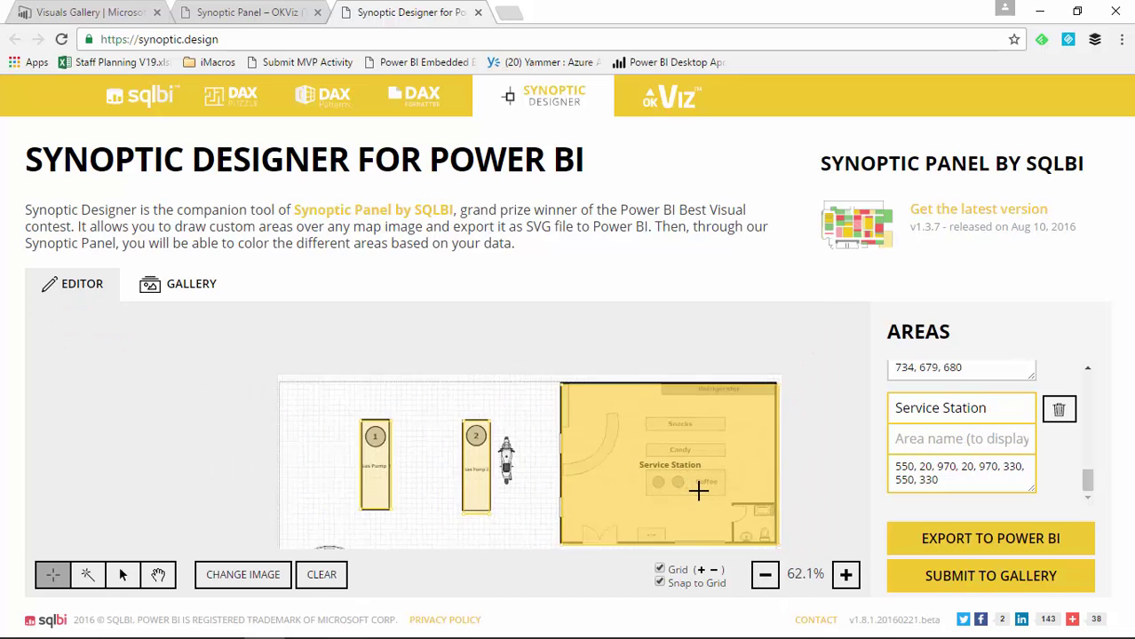
left_click(158, 574)
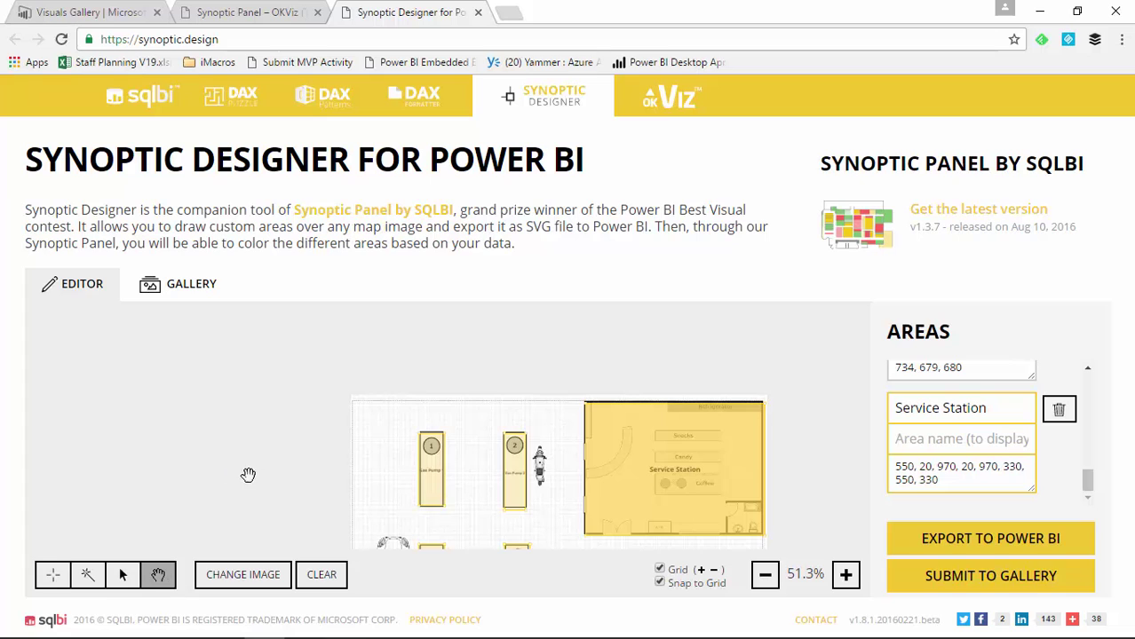
Export the finished gas station map with its areas to Power BI and download it as an SVG file
left_click_drag(246, 472, 252, 431)
left_click_drag(248, 494, 210, 467)
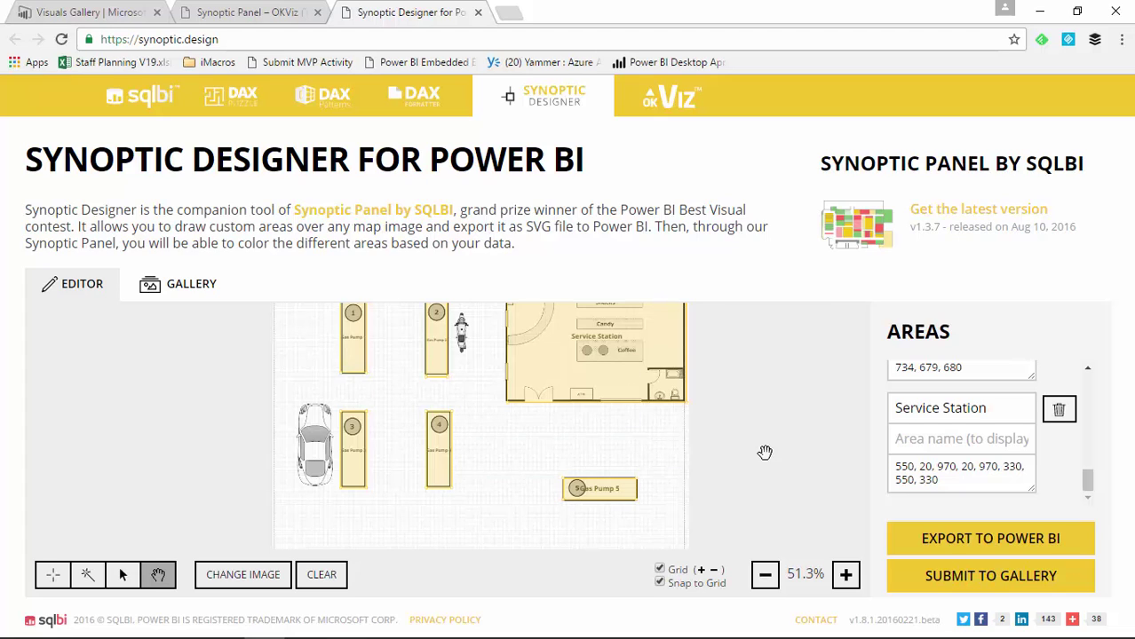
scroll(799, 440, "down", 2)
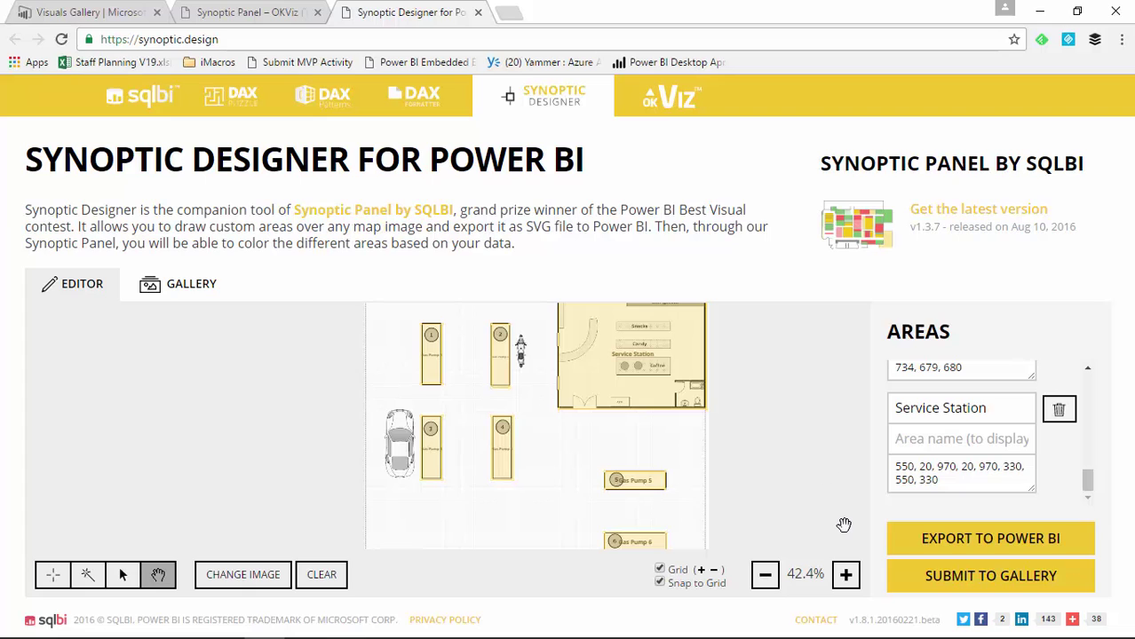
left_click(1004, 550)
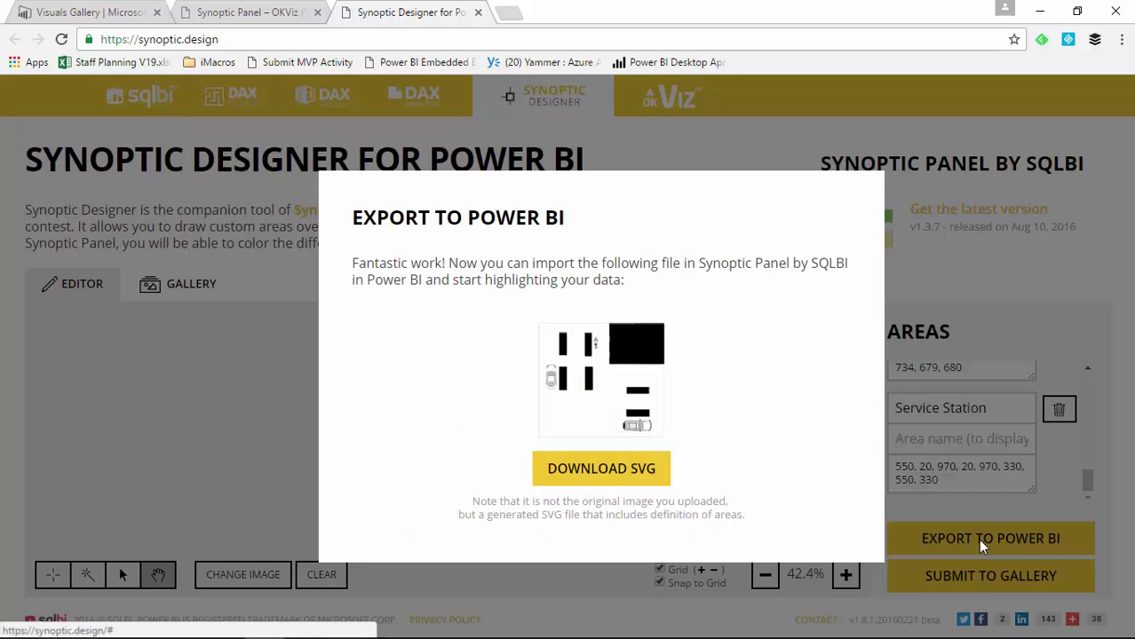
left_click(592, 470)
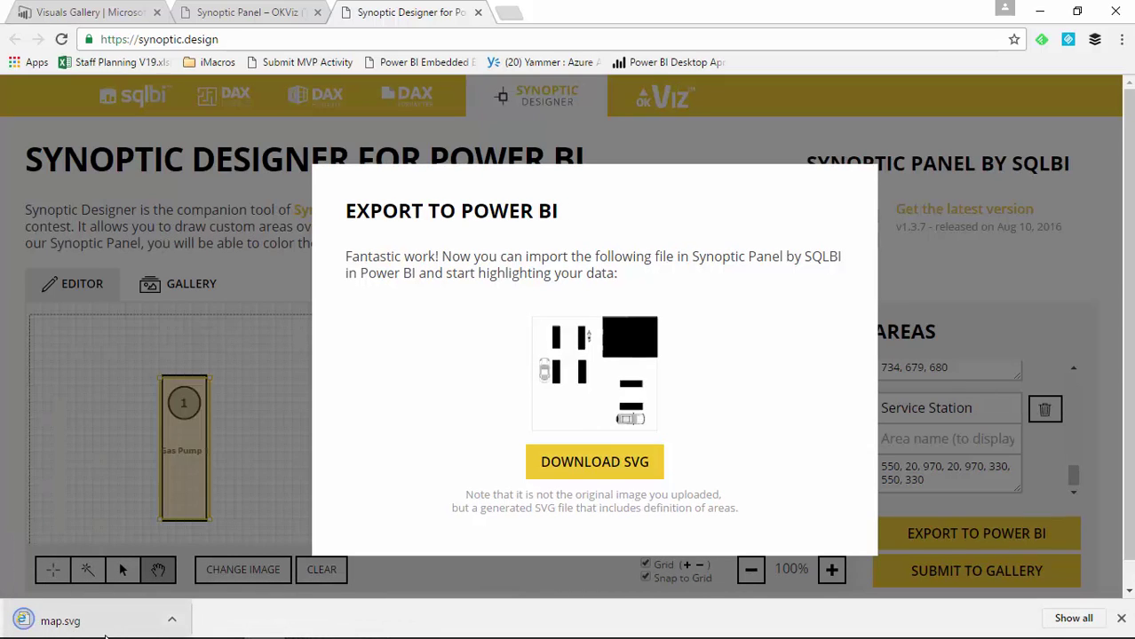
Show the downloaded map.svg in its folder and close the export dialog
left_click(171, 624)
left_click(226, 584)
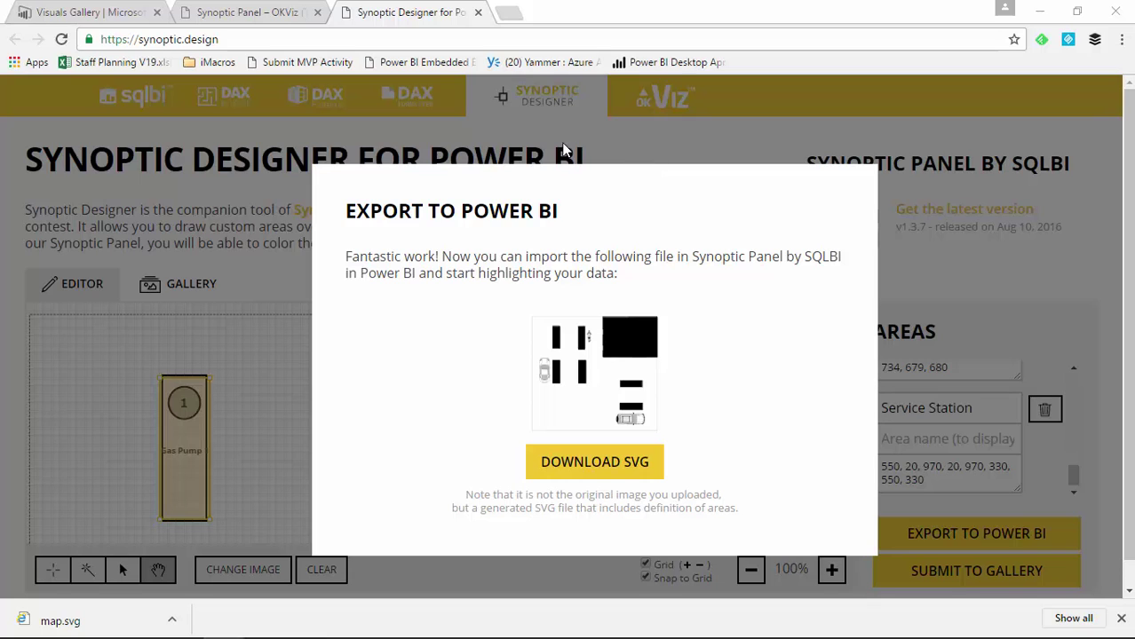
left_click(681, 148)
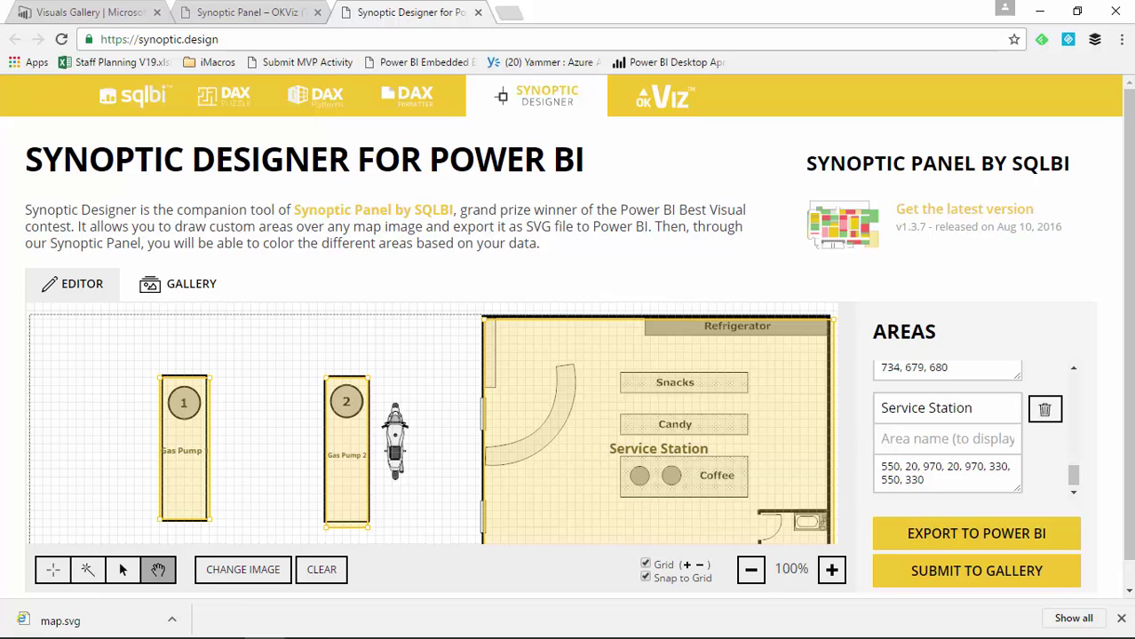
Switch to Power BI Desktop, start an Excel import and browse to the Data folder inside Power BI Custom Visuals on drive C
key("alt+Tab")
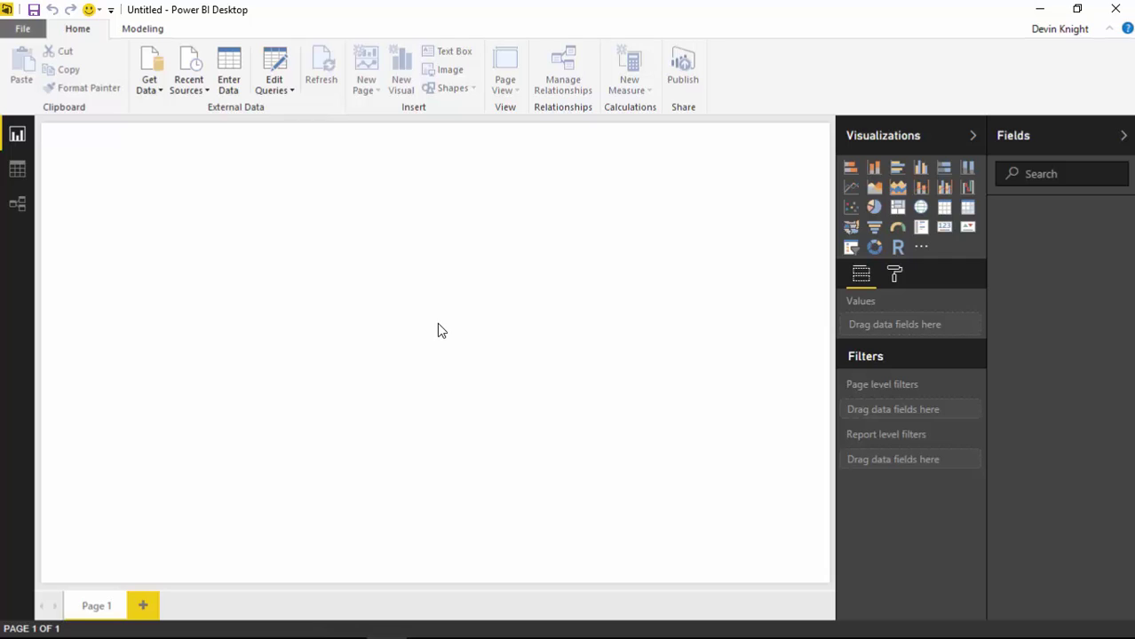
left_click(150, 85)
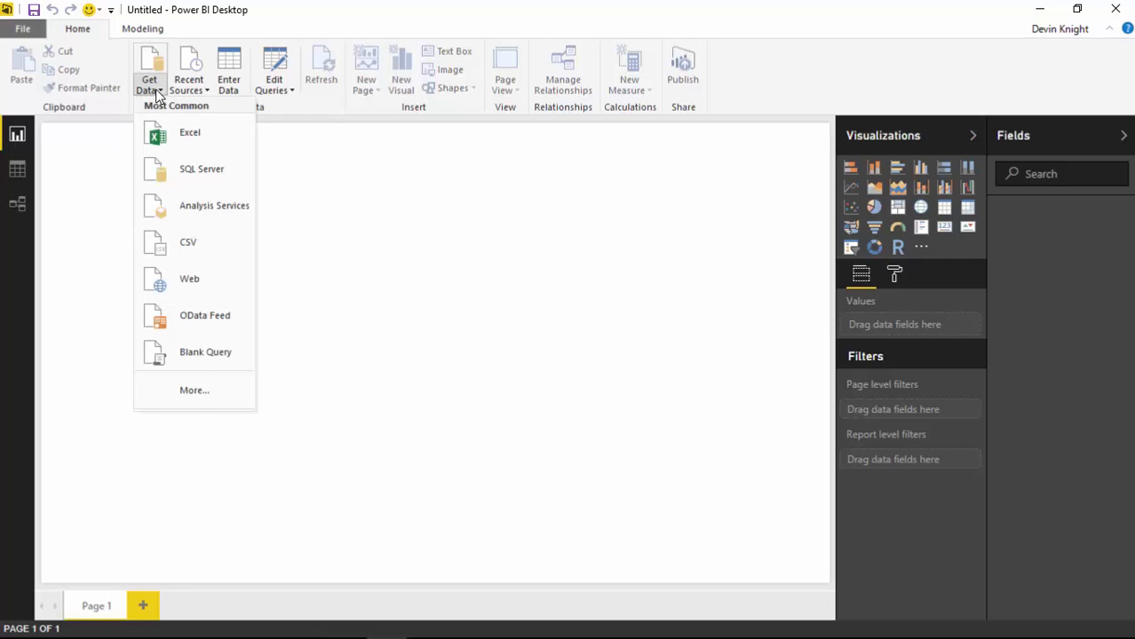
left_click(207, 150)
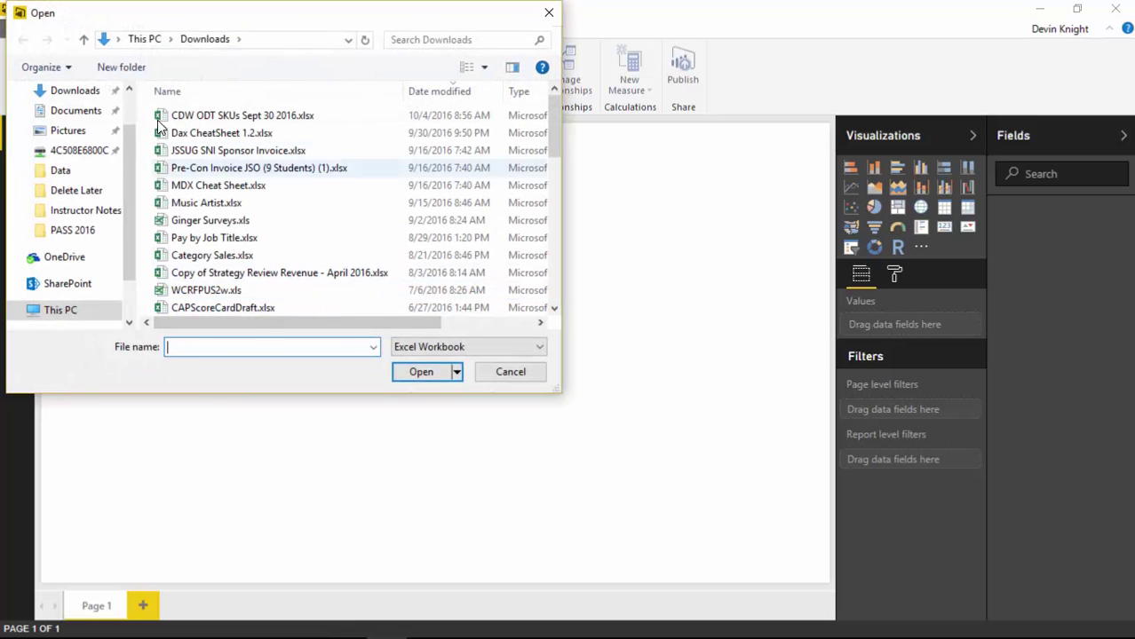
left_click(138, 39)
scroll(239, 284, "down", 3)
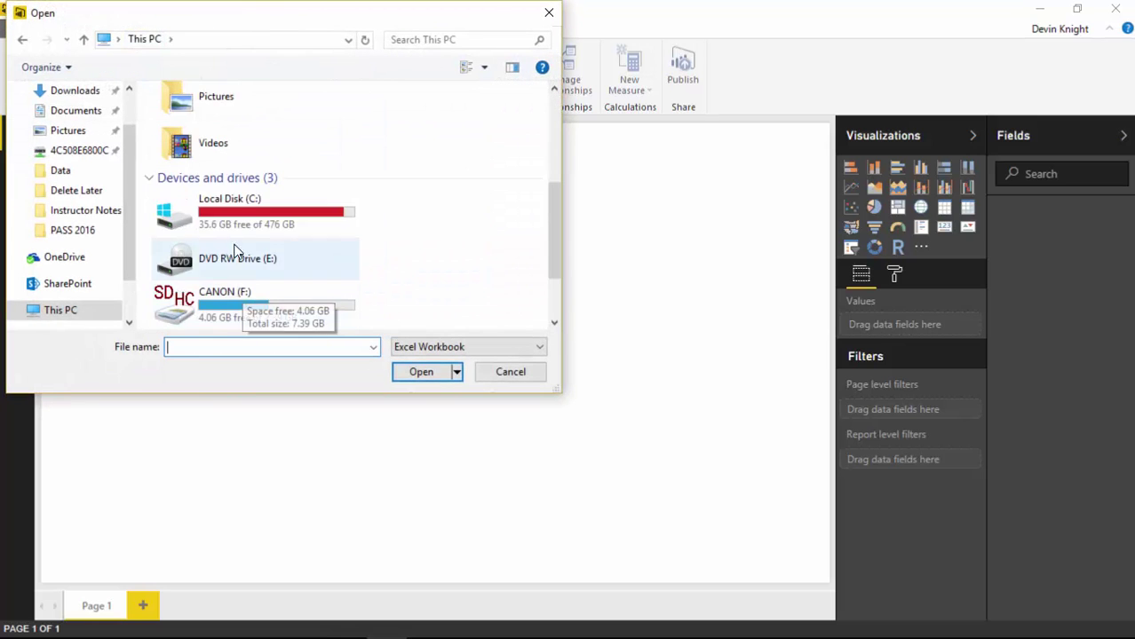
double_click(233, 212)
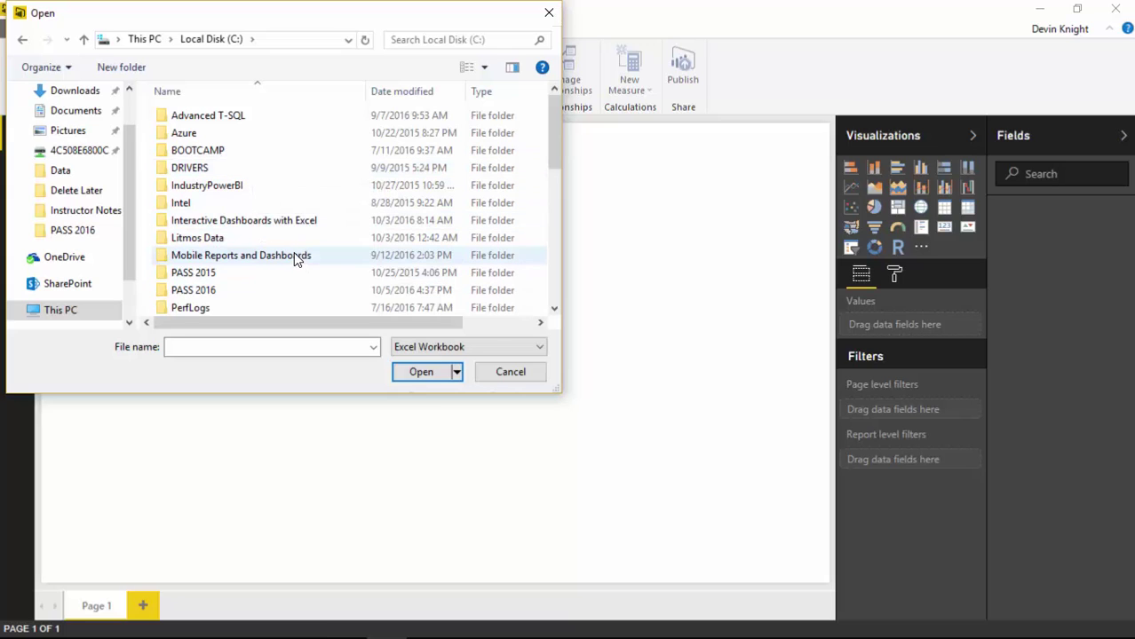
scroll(292, 253, "down", 2)
double_click(259, 307)
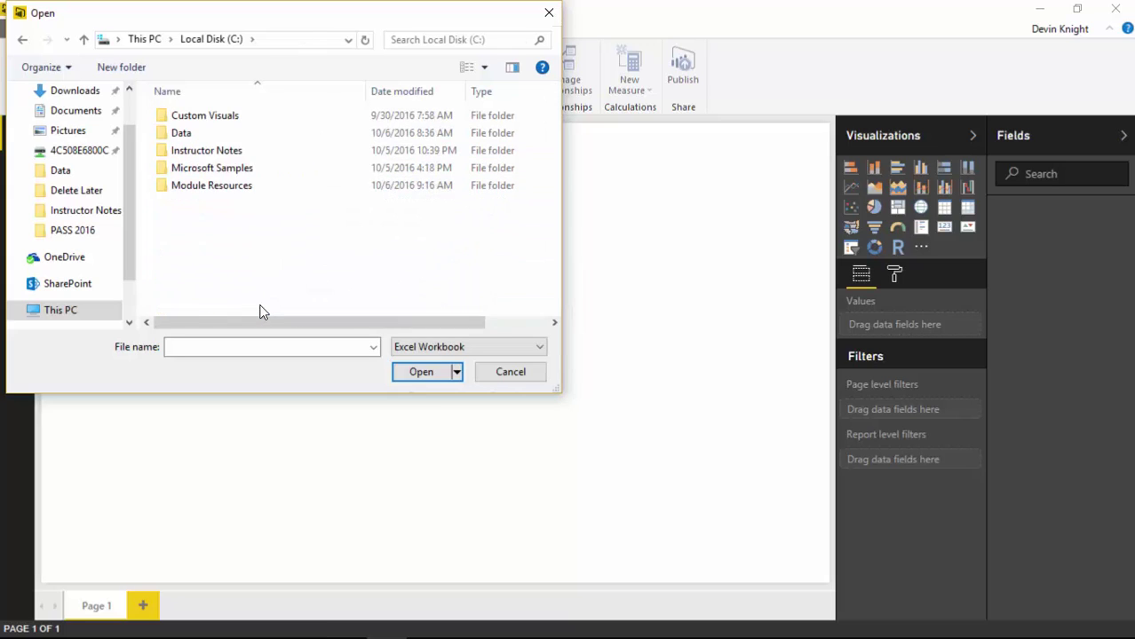
double_click(213, 133)
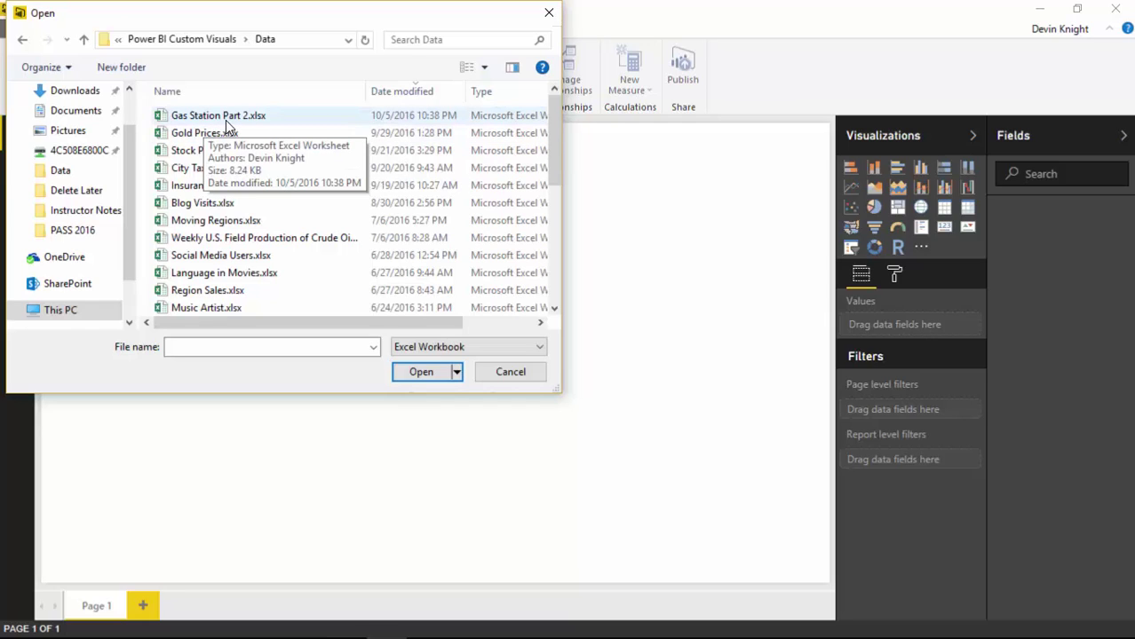
Open the workbook Gas Station Part 2.xlsx and load its Pump Usage table into the report
left_click(225, 120)
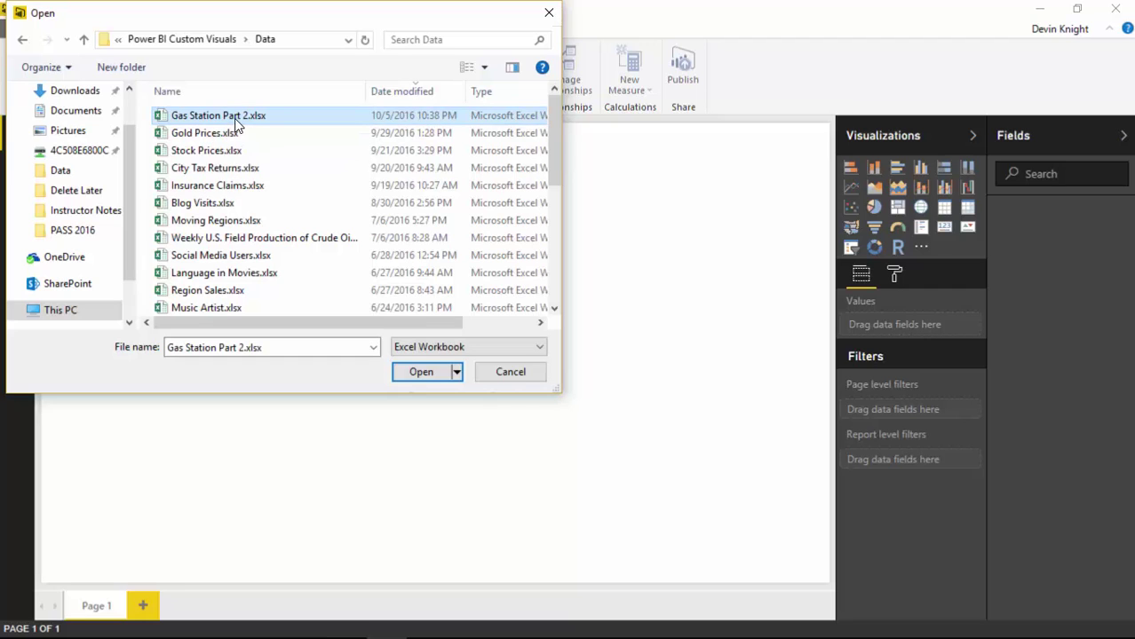
double_click(236, 125)
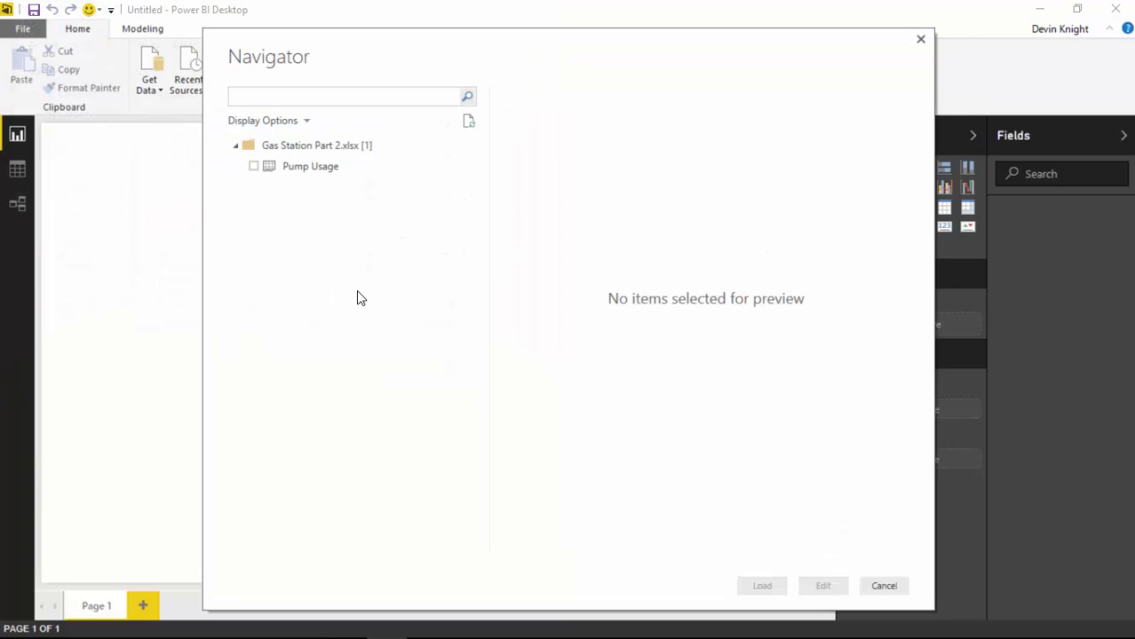
left_click(253, 166)
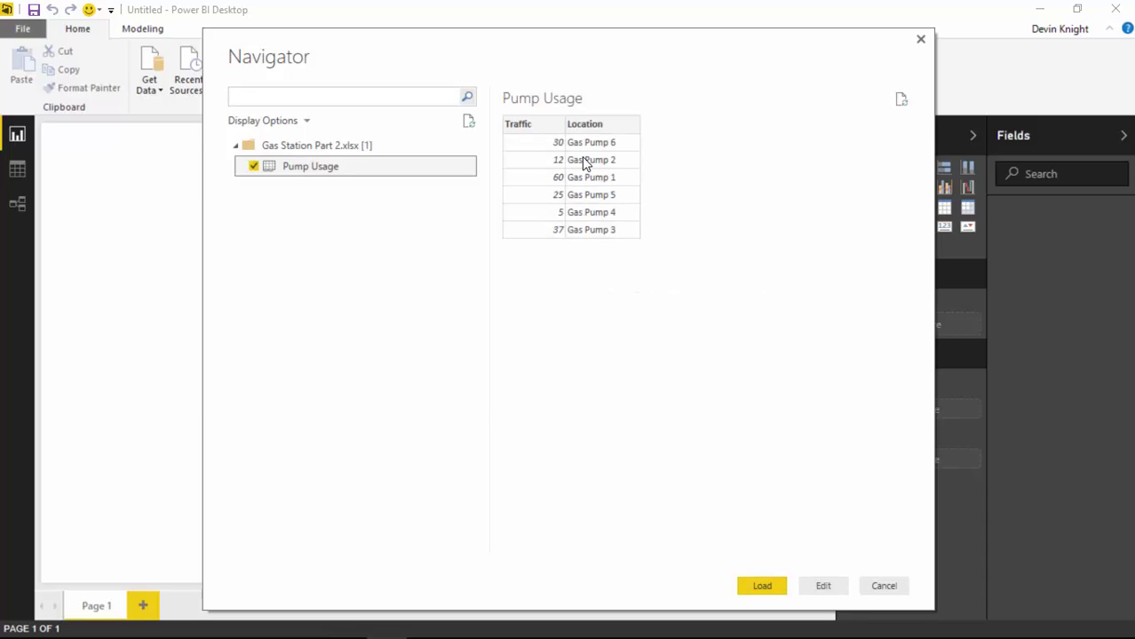
left_click(762, 587)
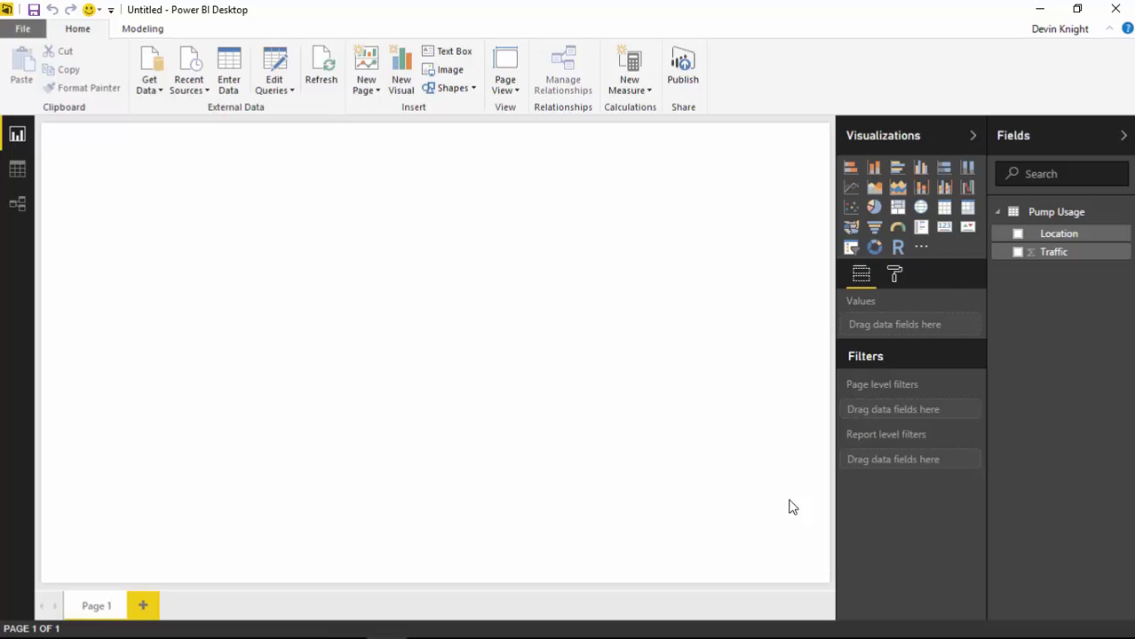
Import the Synoptic Panel custom visual from the Custom Visuals folder into the report
left_click(921, 252)
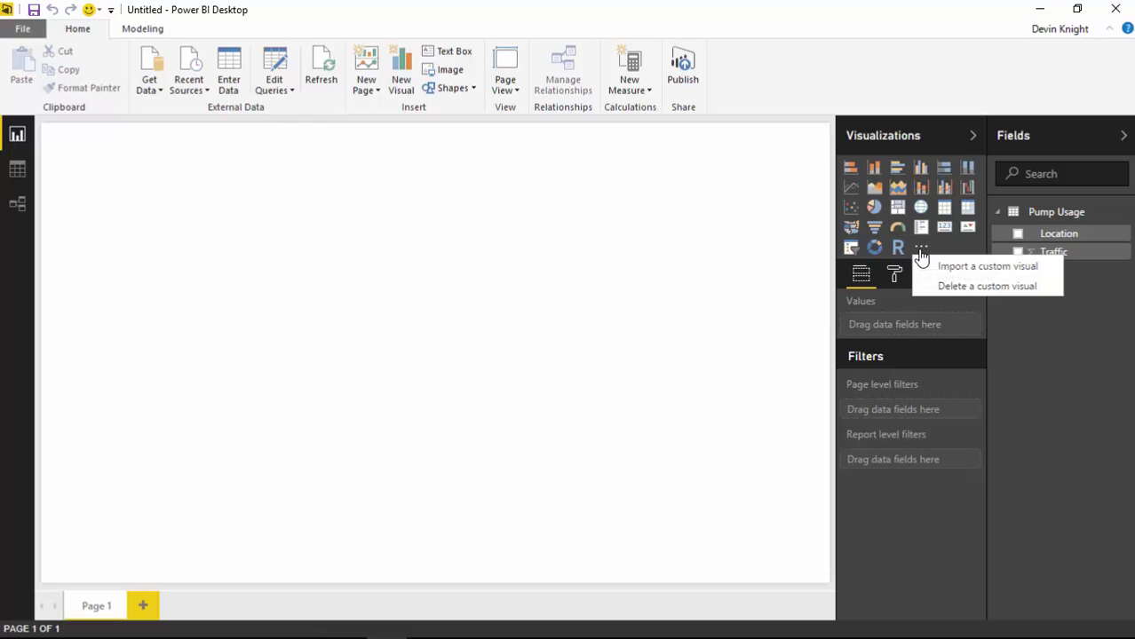
left_click(946, 268)
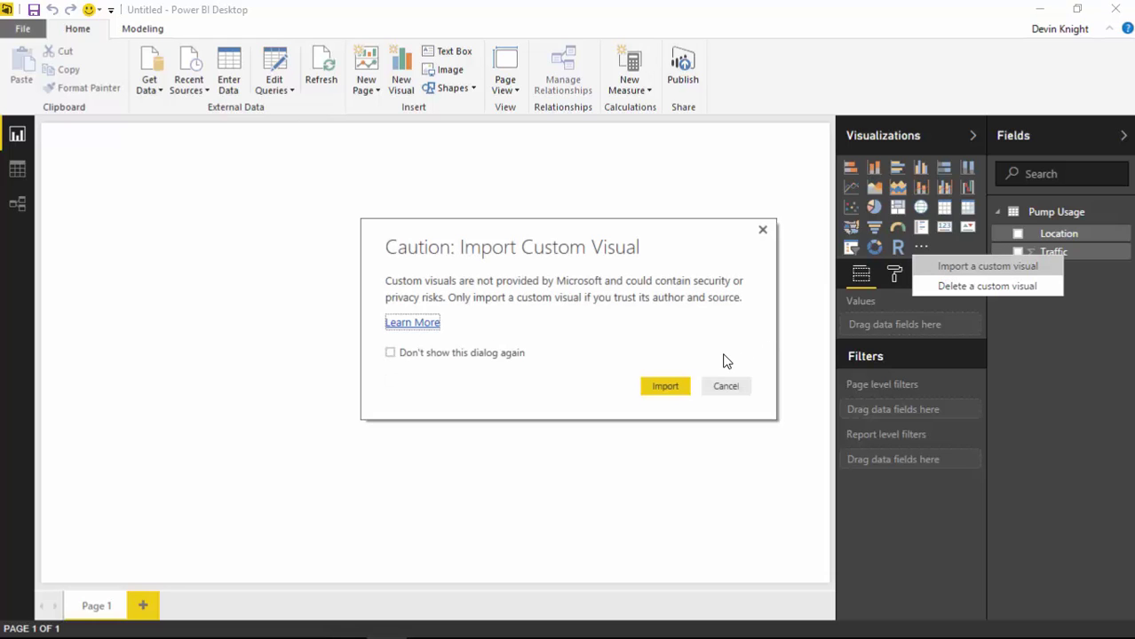
left_click(674, 386)
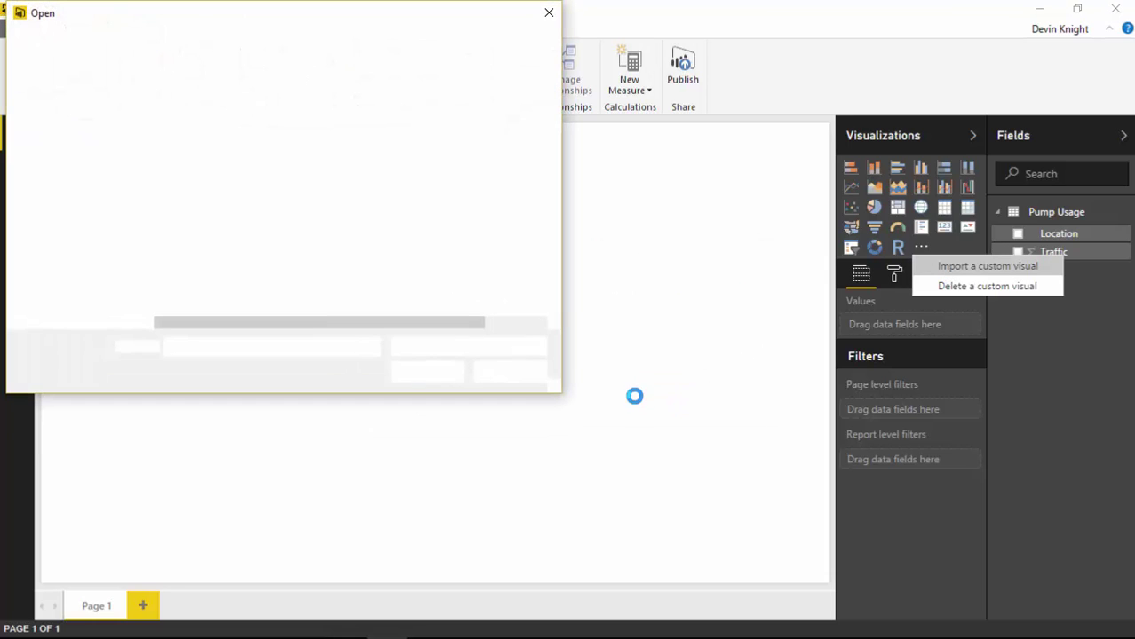
left_click(199, 39)
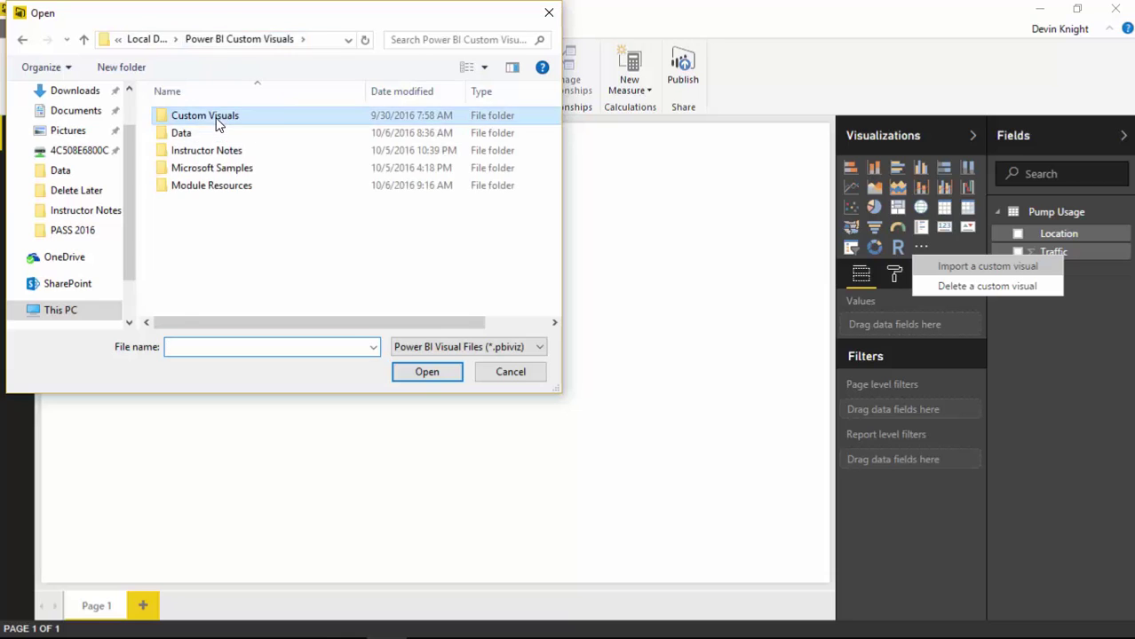
double_click(218, 117)
double_click(223, 118)
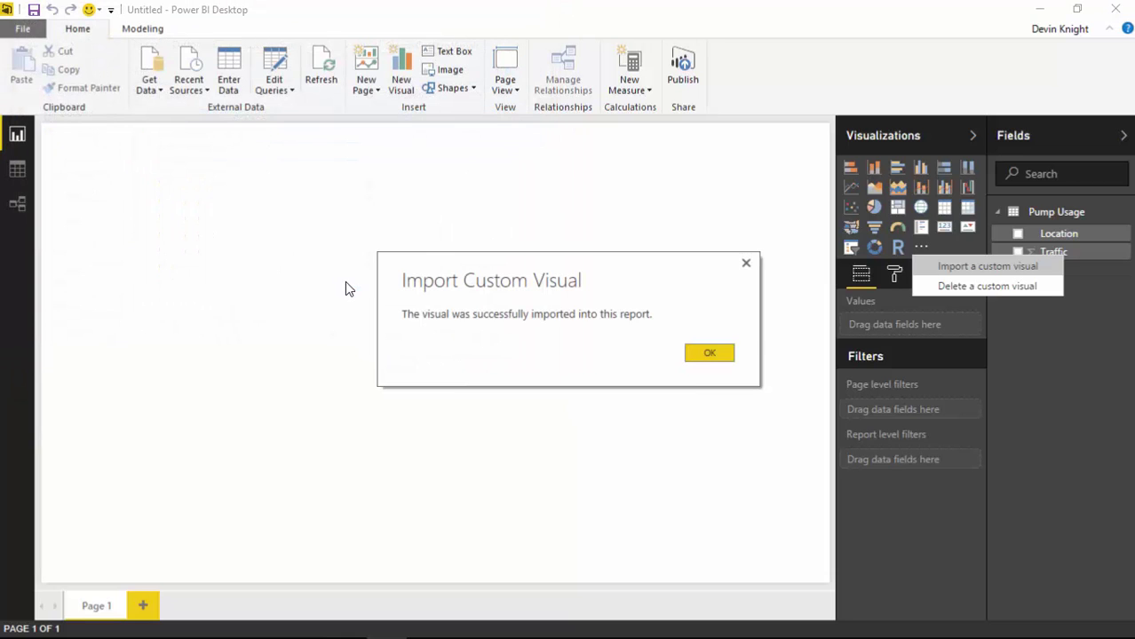
left_click(701, 355)
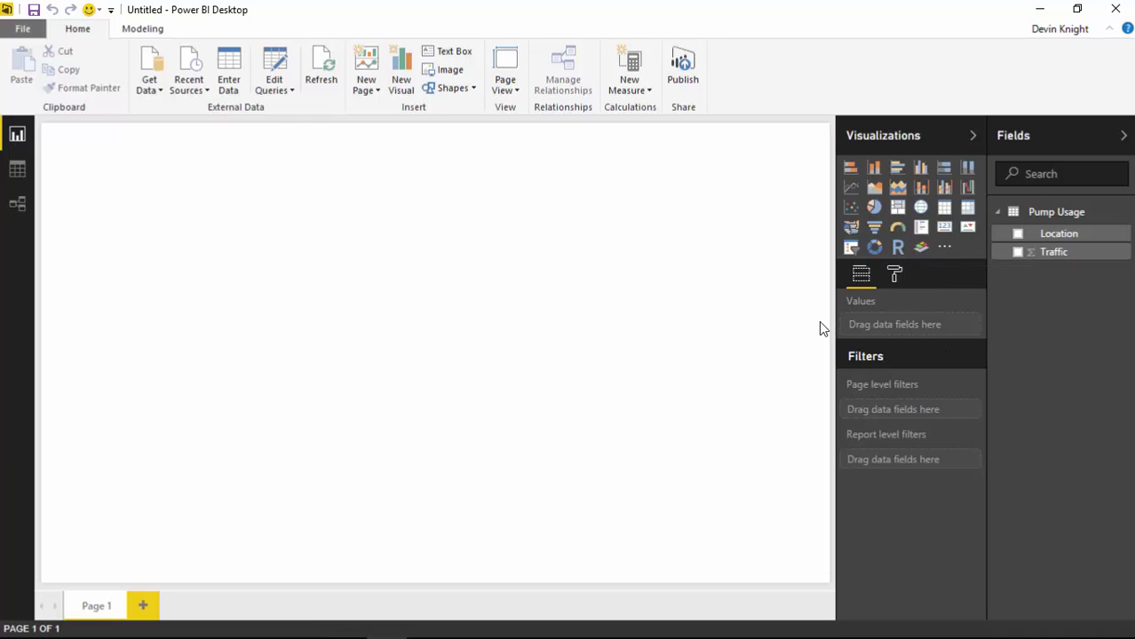
Add the Synoptic Panel visual to the report page and enlarge it to cover most of the page
left_click(921, 249)
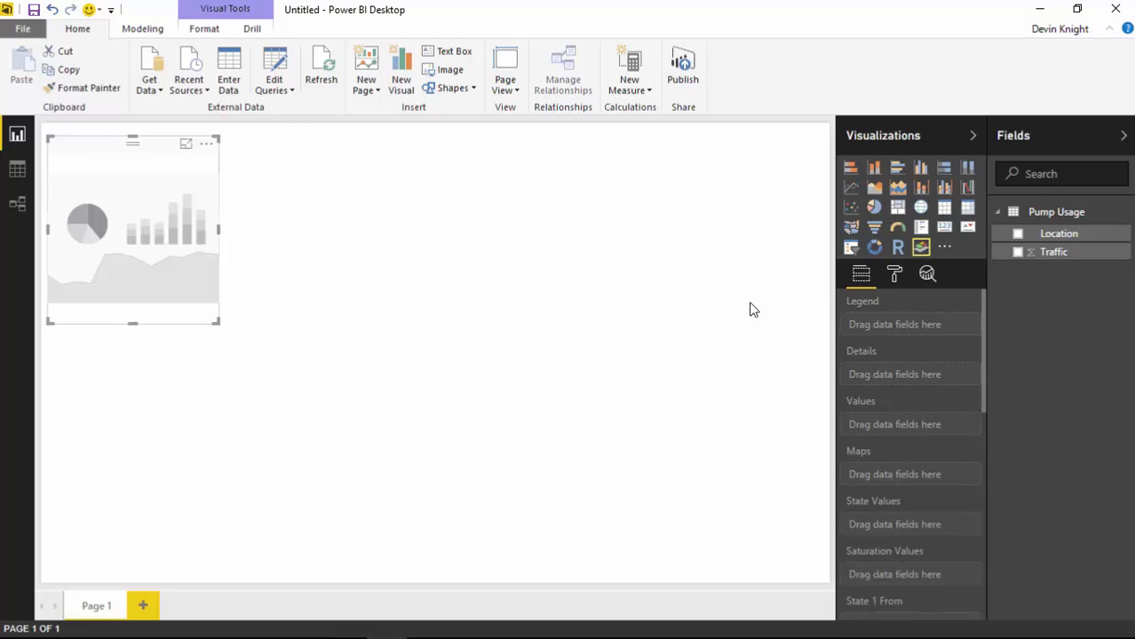
left_click_drag(216, 322, 604, 471)
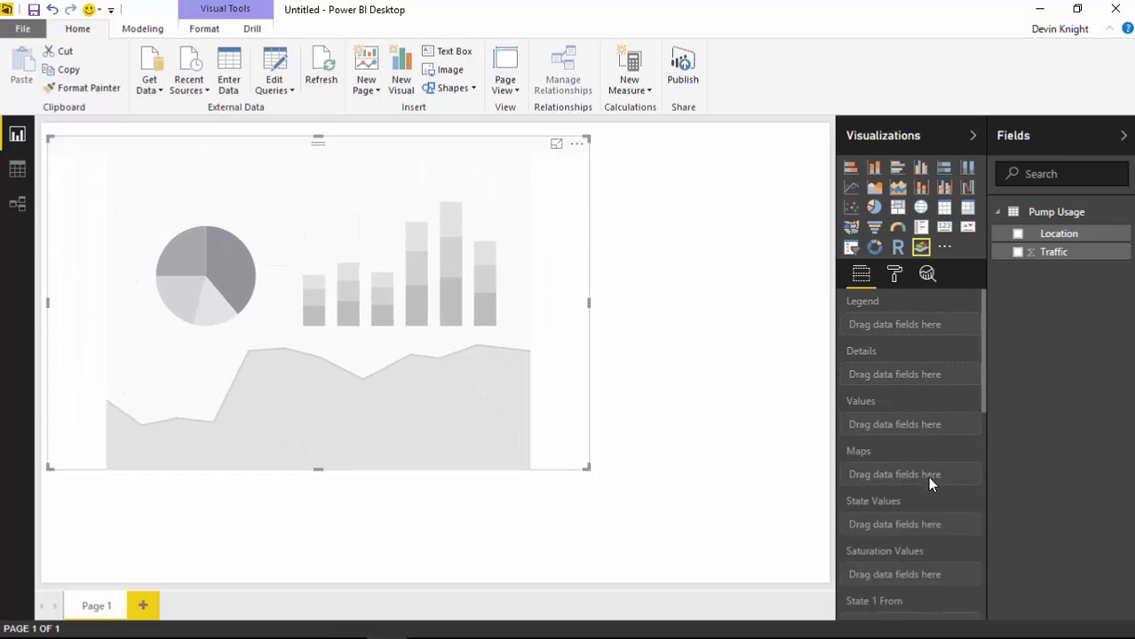
left_click_drag(586, 467, 752, 563)
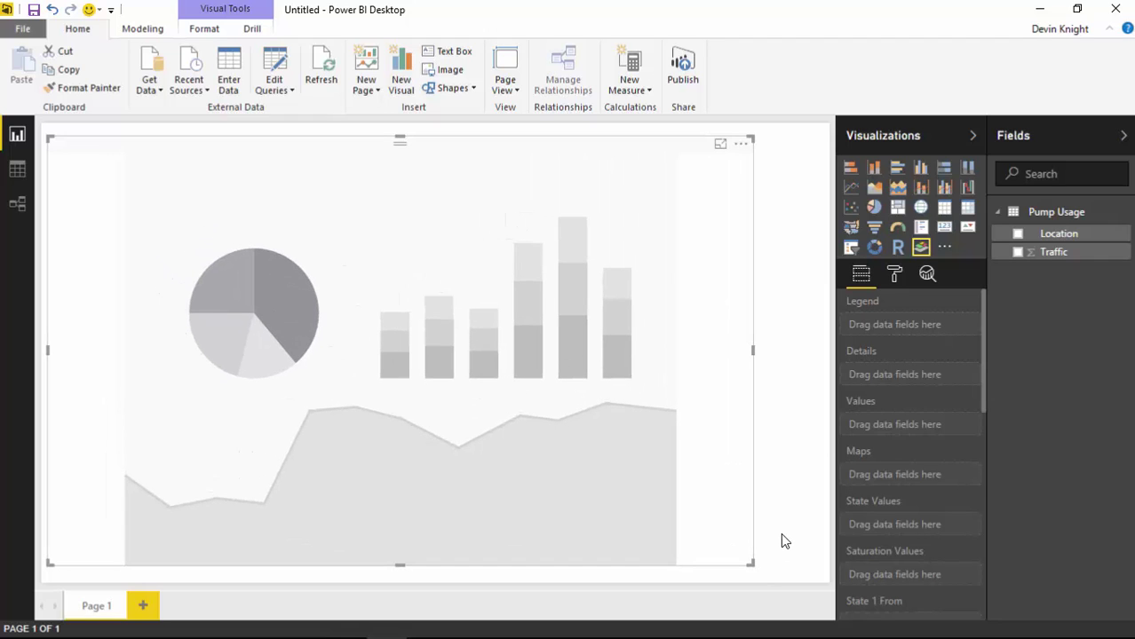
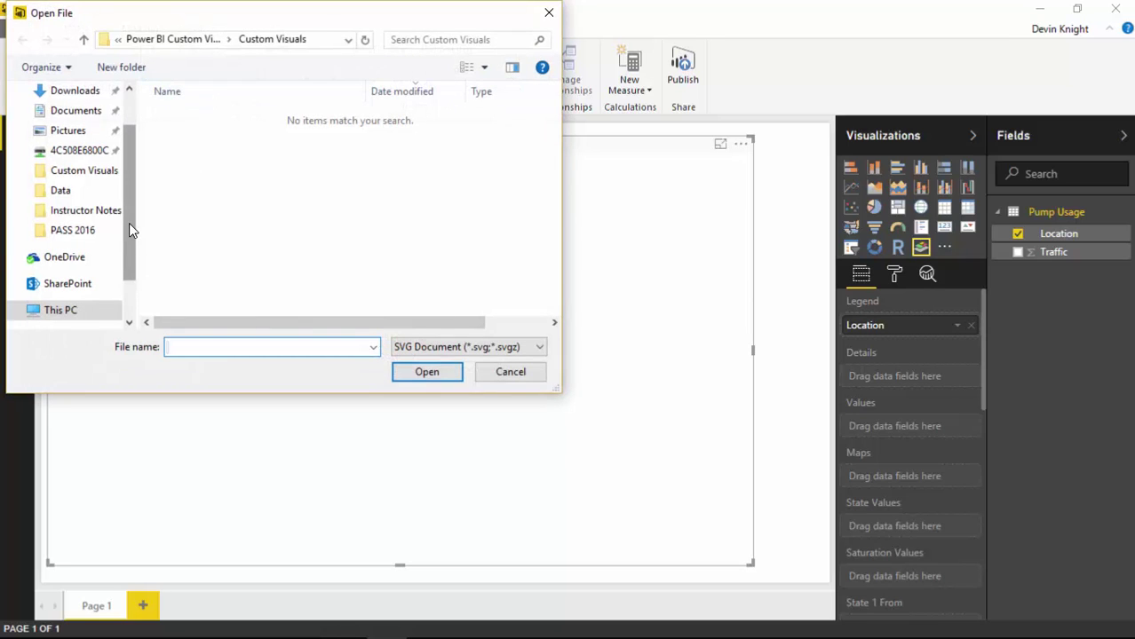
Load map.svg from the Module Resources folder into the Synoptic Panel and add the Traffic field as its values
left_click(171, 40)
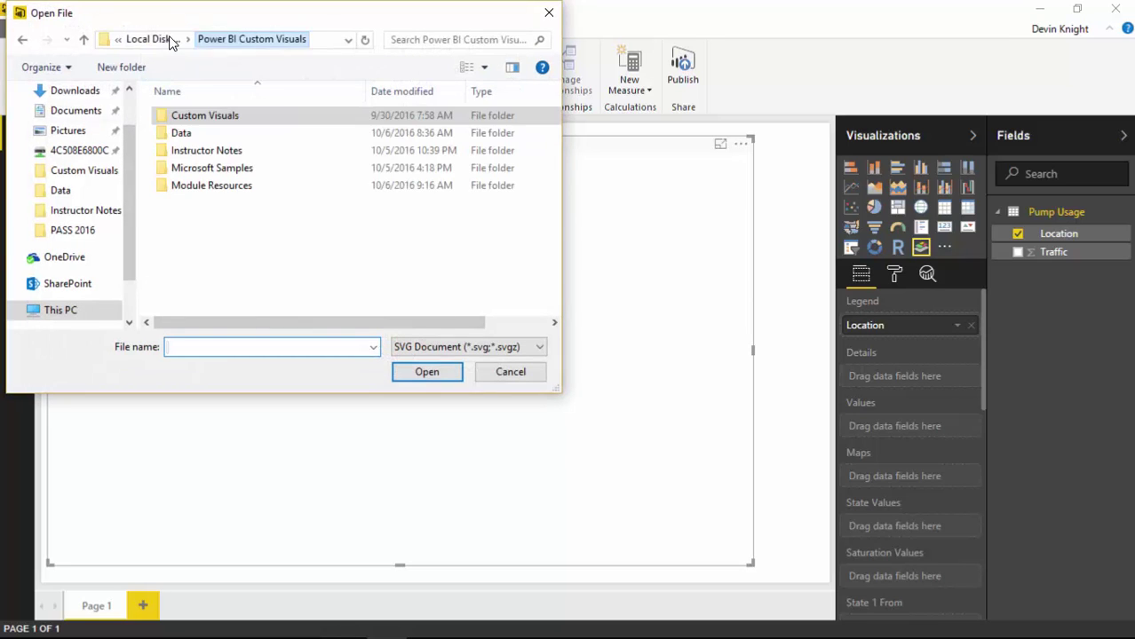
double_click(214, 187)
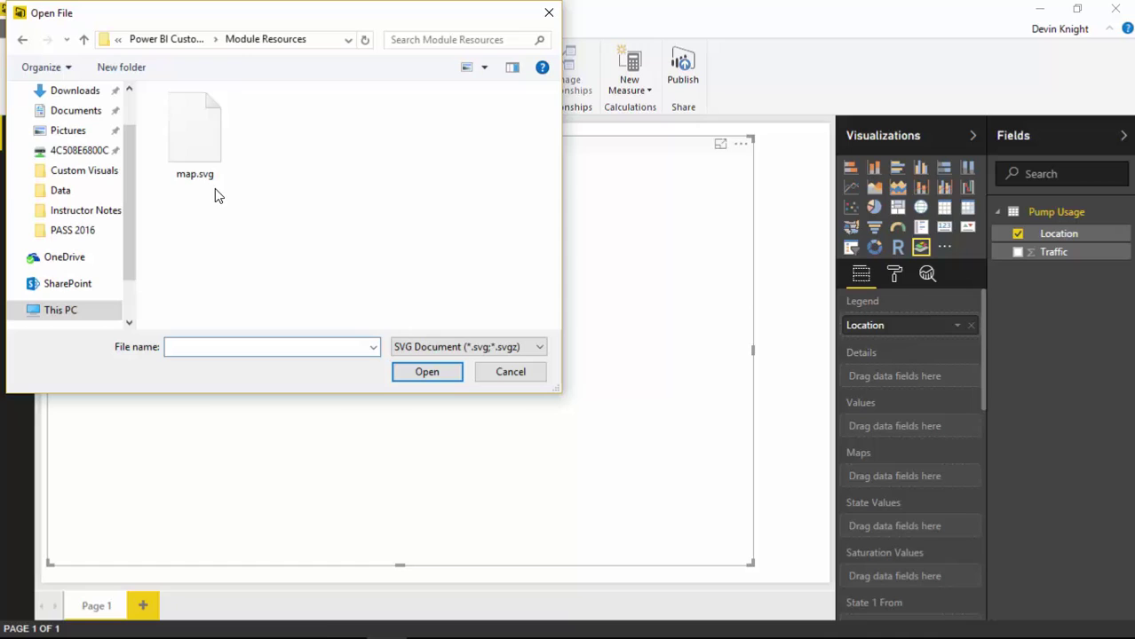
double_click(204, 126)
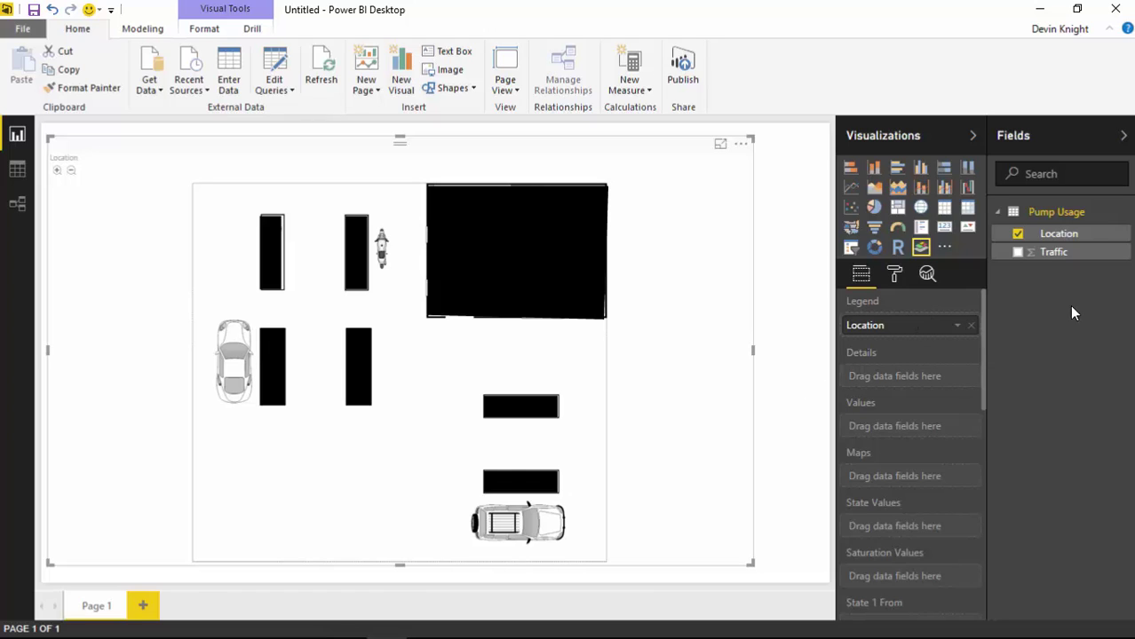
left_click(1018, 253)
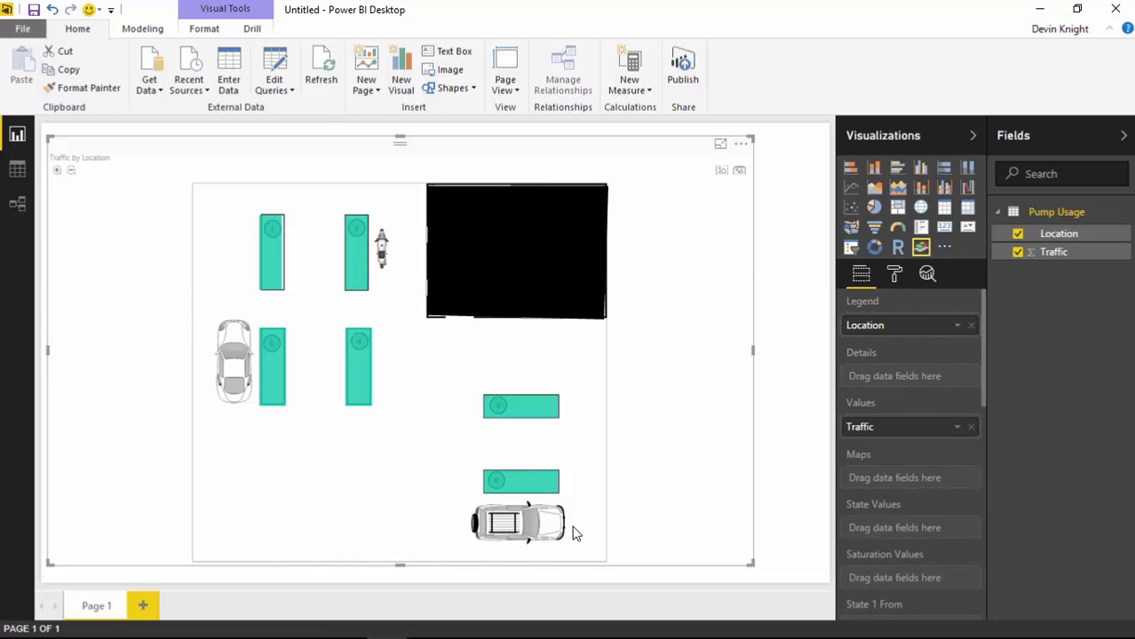
Examine the rows of the Pump Usage table and compare them with Gas Pump 4 and the store building on the map
left_click(17, 168)
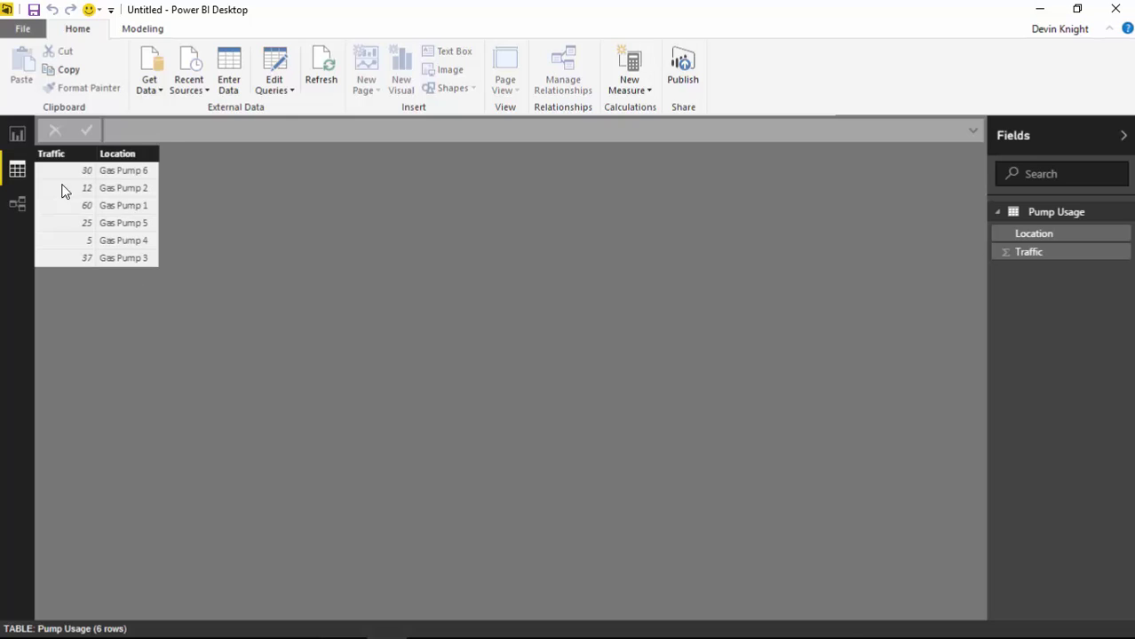
left_click(17, 134)
mouse_move(462, 279)
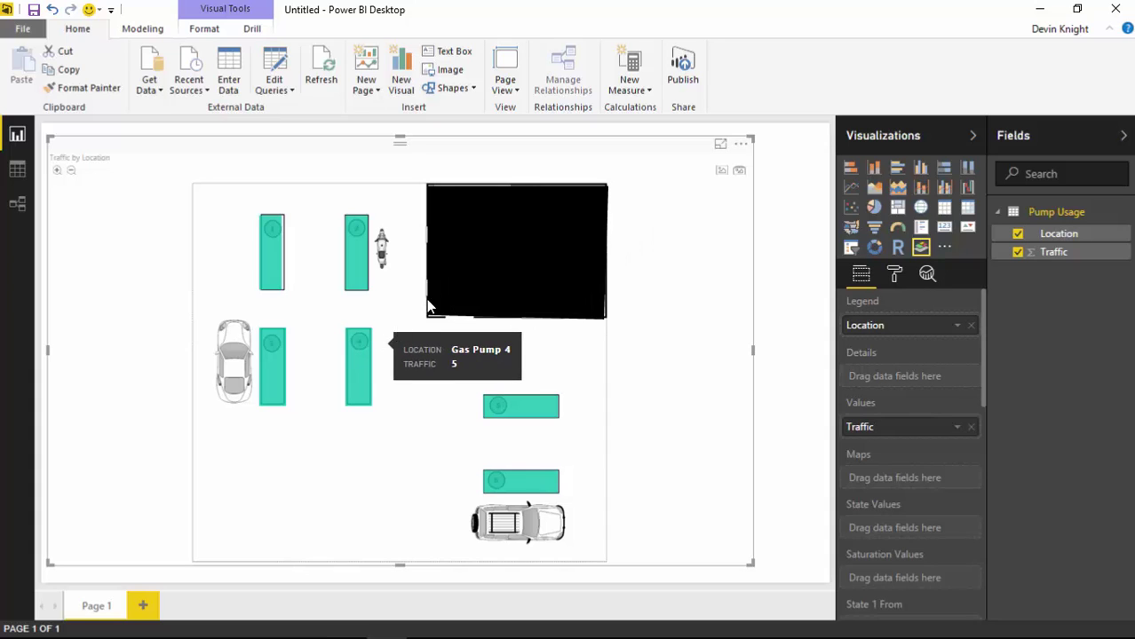
mouse_move(351, 371)
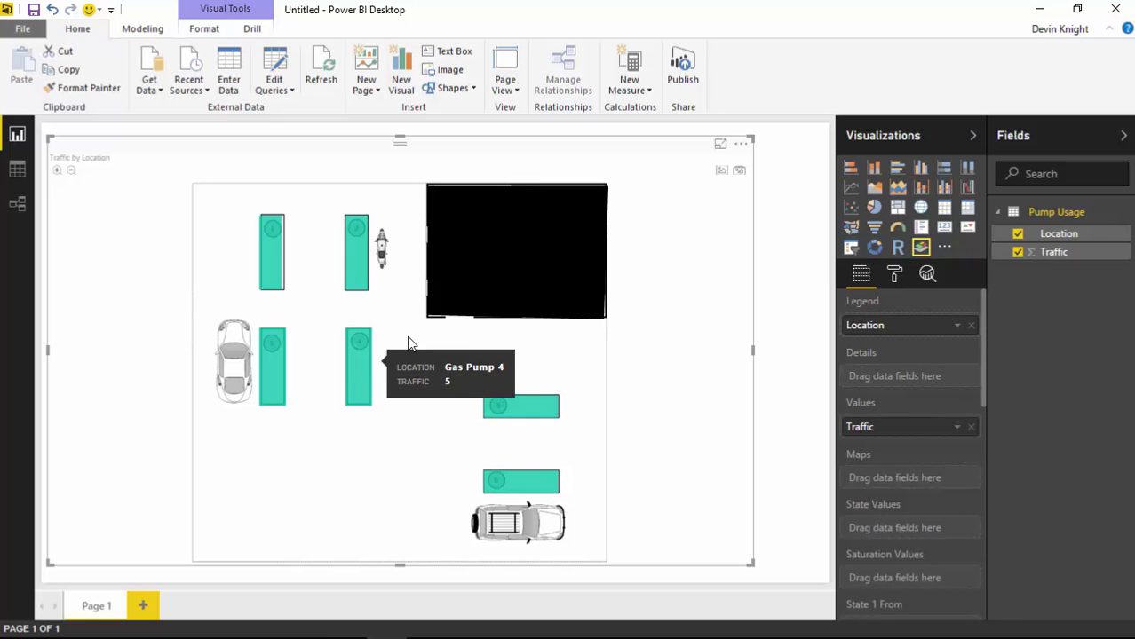
mouse_move(481, 256)
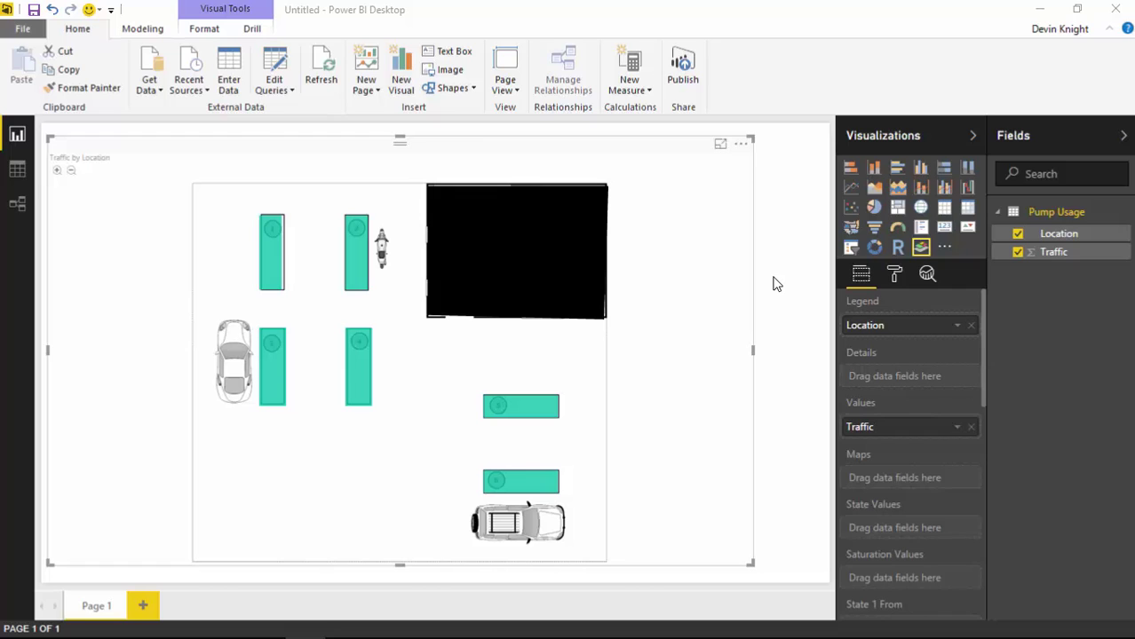
Turn on Colorize for the map's unmatched areas and widen the pane holding the visual's formatting options
mouse_move(524, 411)
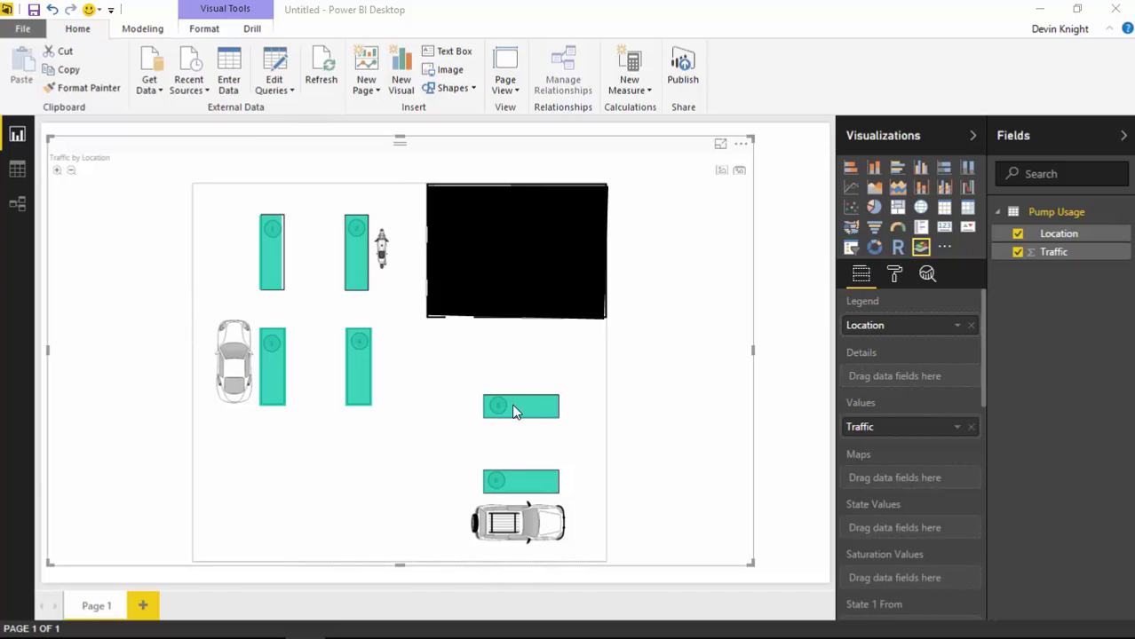
left_click(894, 276)
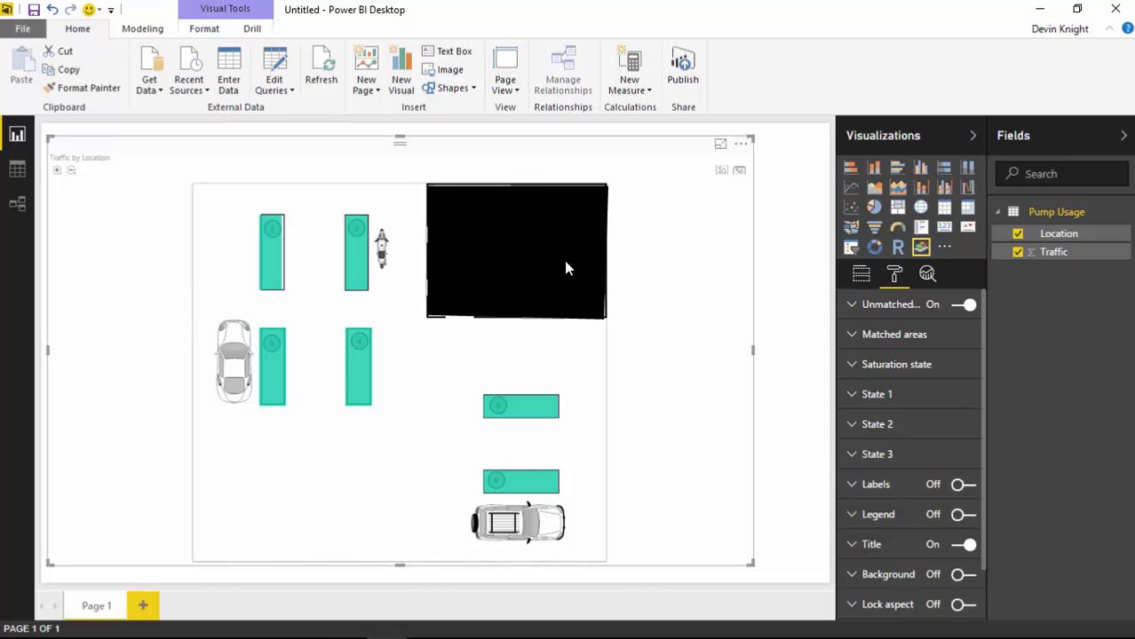
mouse_move(552, 281)
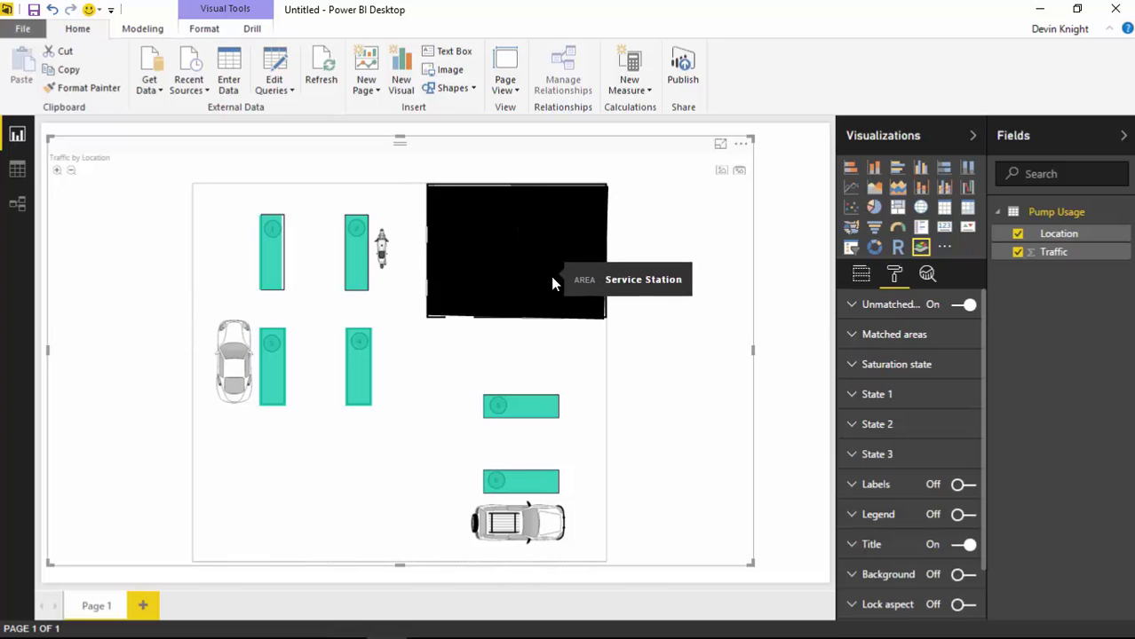
left_click(852, 305)
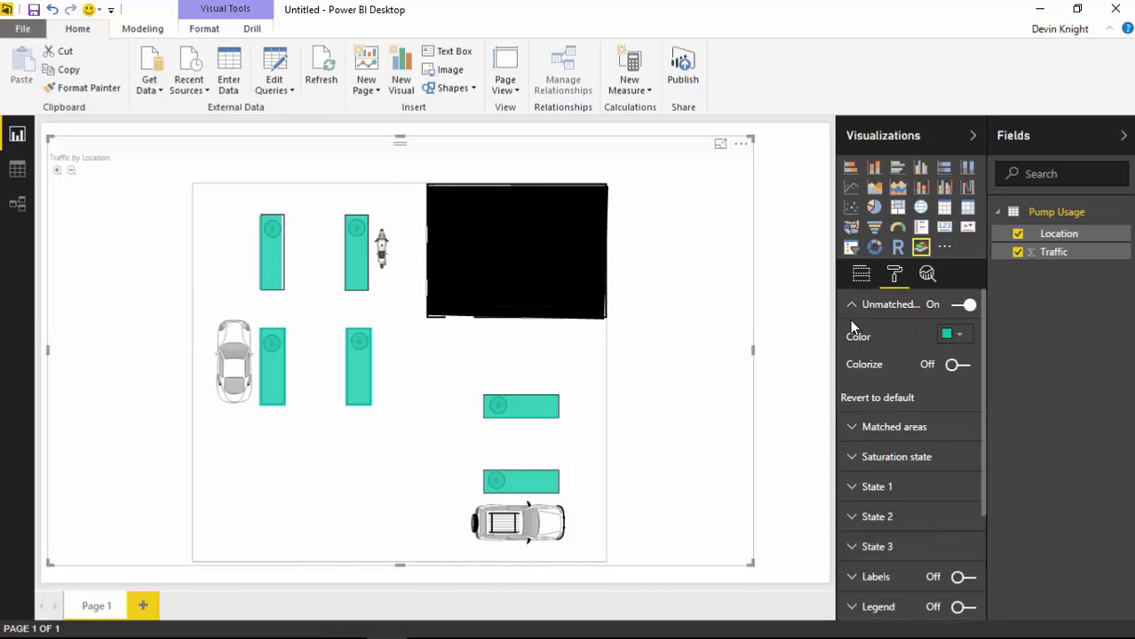
left_click_drag(834, 324, 778, 327)
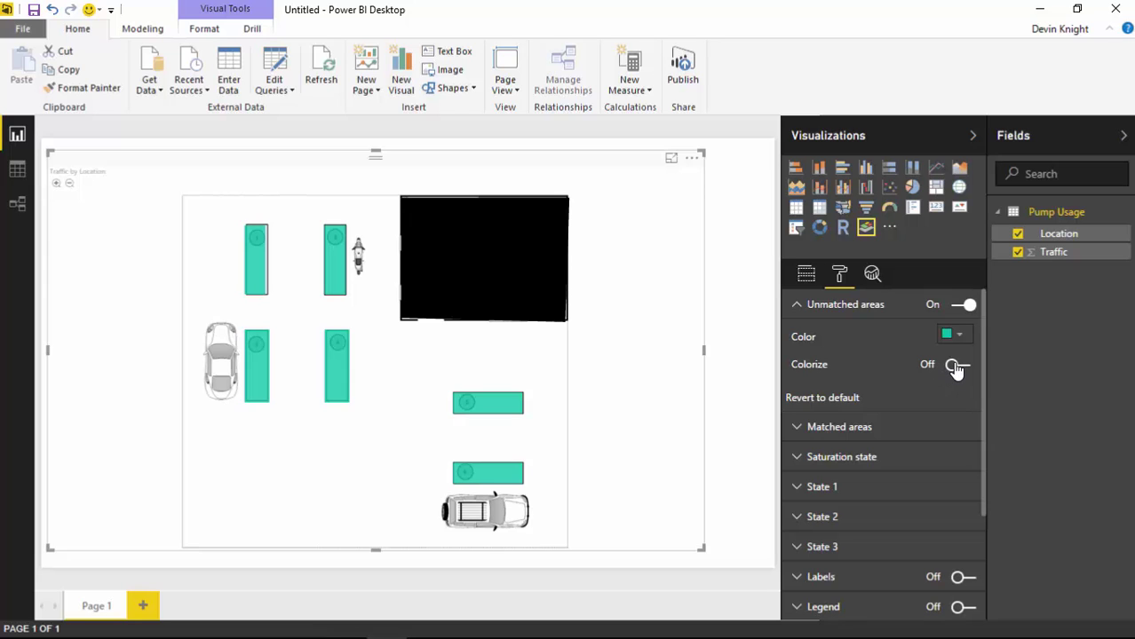
left_click(955, 366)
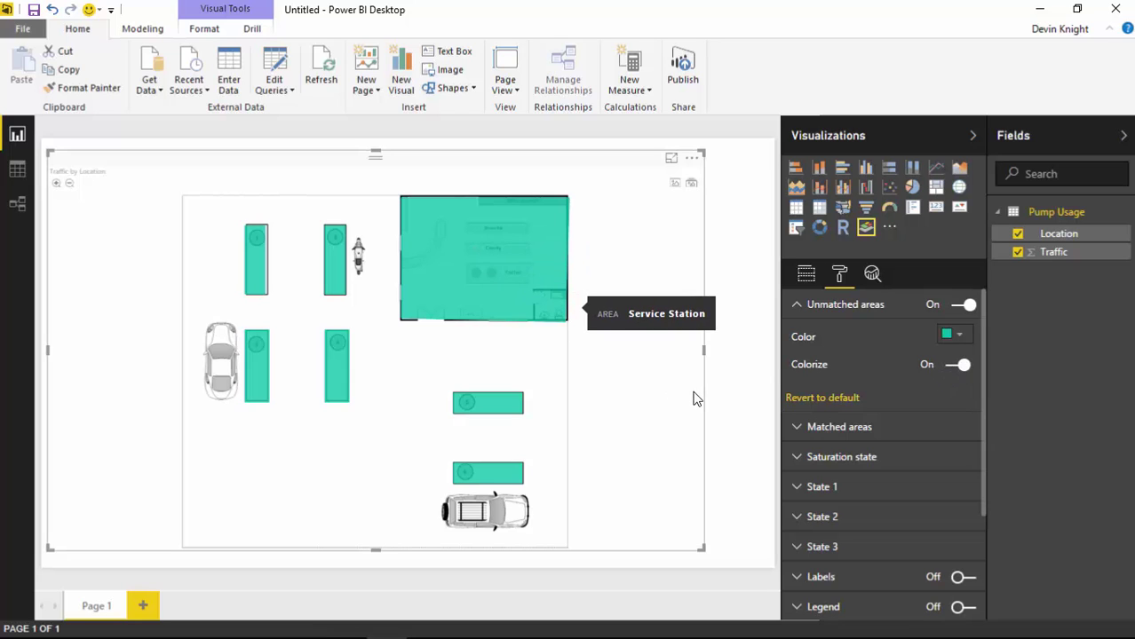
Set the color of the unmatched areas to dark gray
left_click(957, 335)
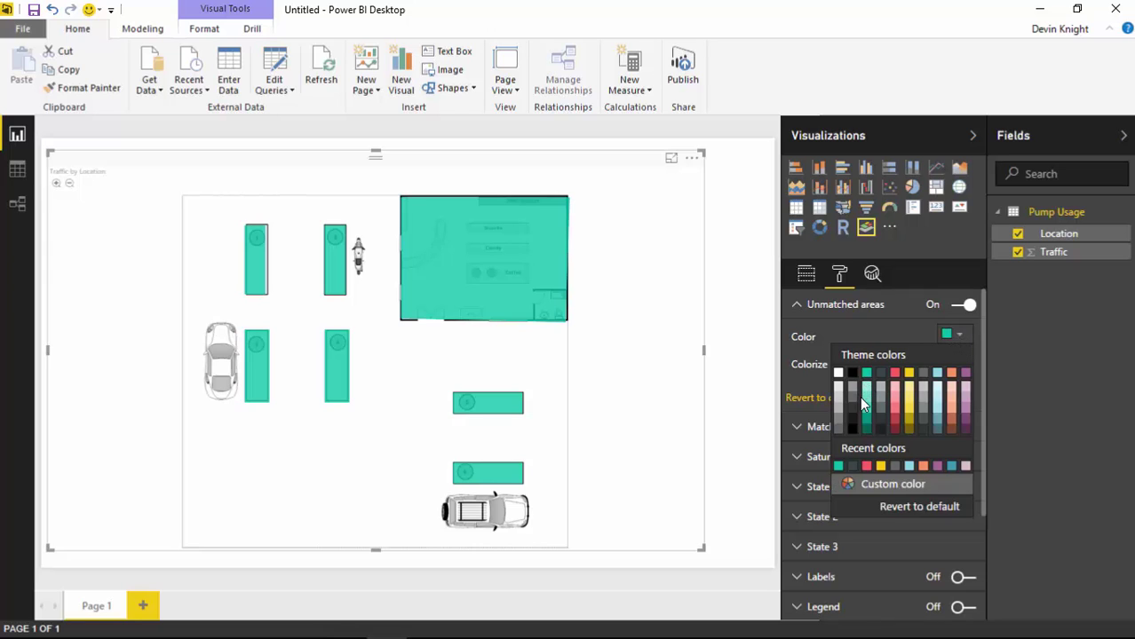
left_click(839, 428)
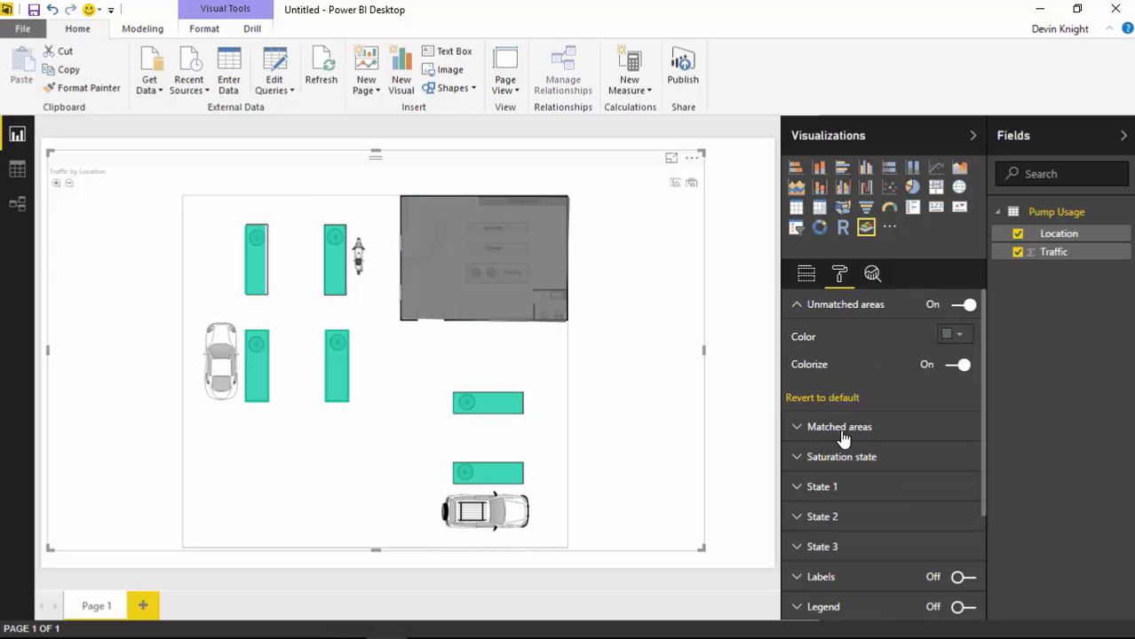
mouse_move(550, 246)
left_click(797, 306)
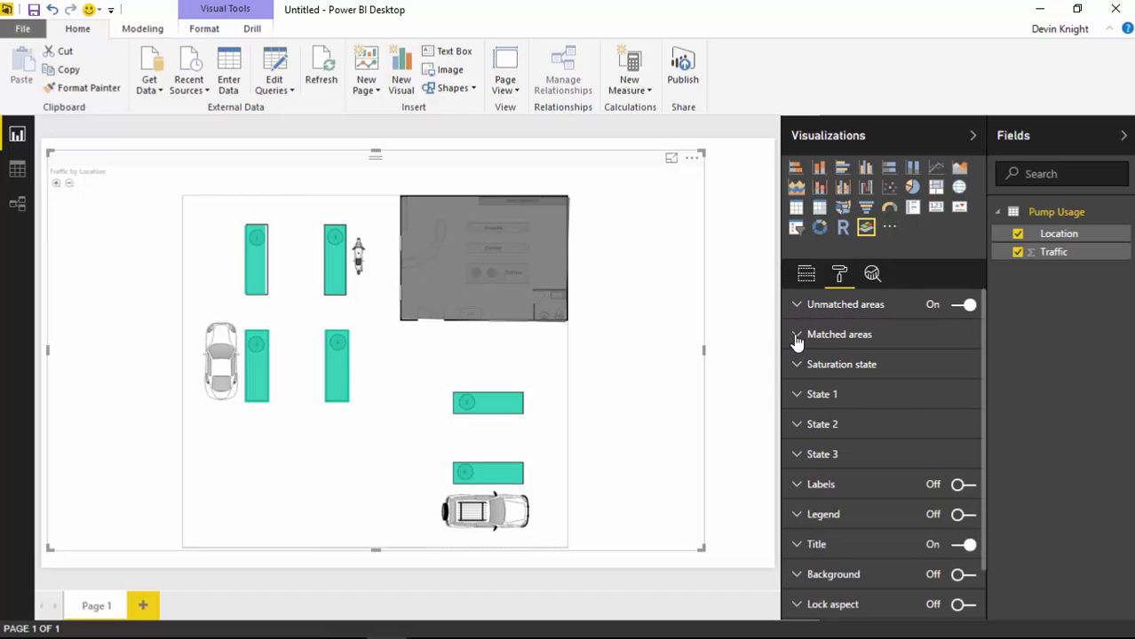
Try yellow as the single color of the matched areas and revert those settings to default
left_click(797, 338)
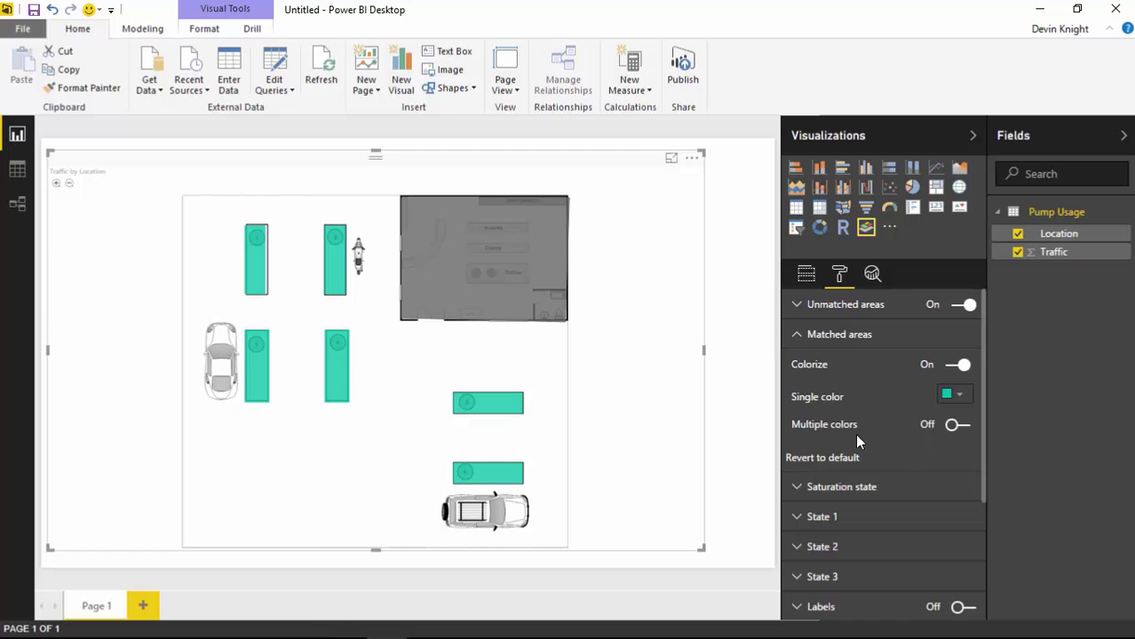
left_click(953, 397)
left_click(907, 434)
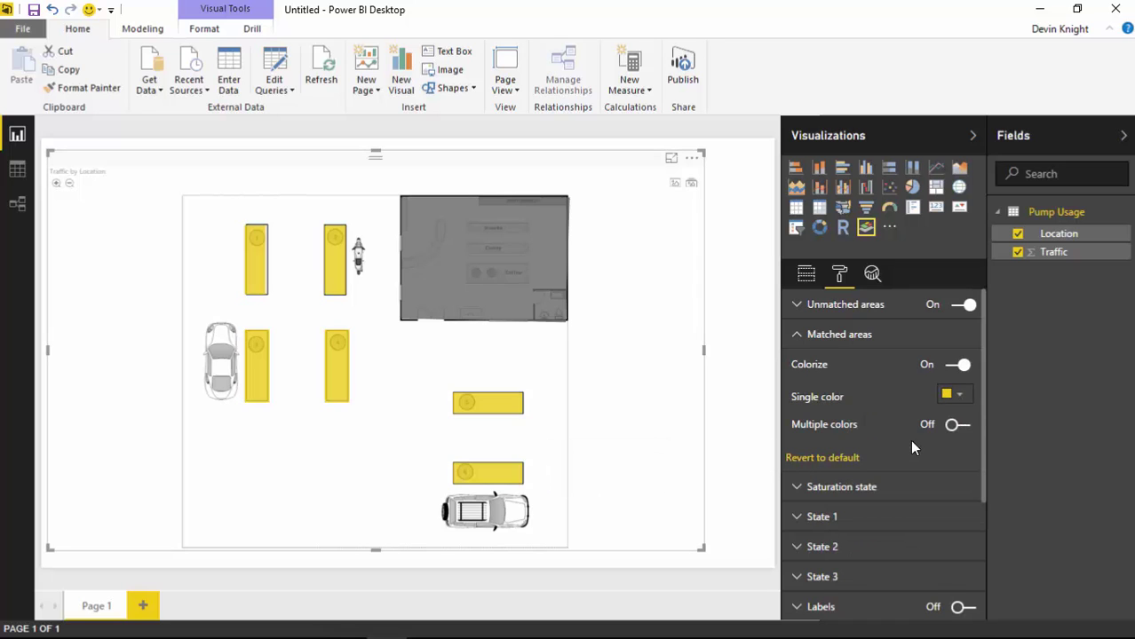
left_click(818, 458)
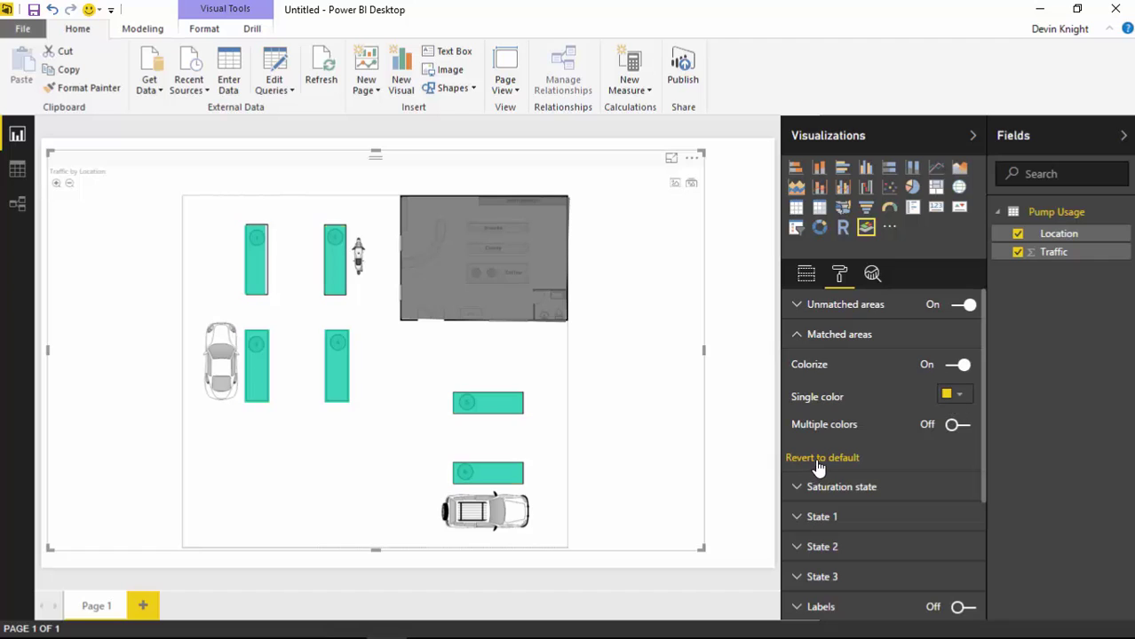
Turn on Multiple colors for the matched areas and add the Traffic field as the visual's Saturation Values
left_click(955, 430)
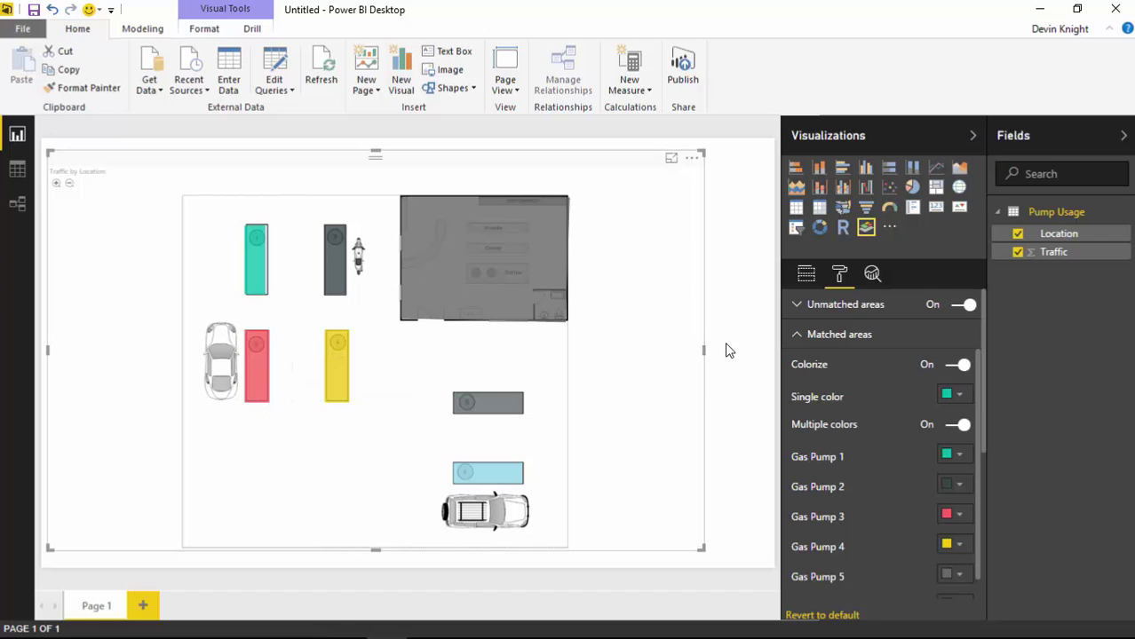
left_click(805, 275)
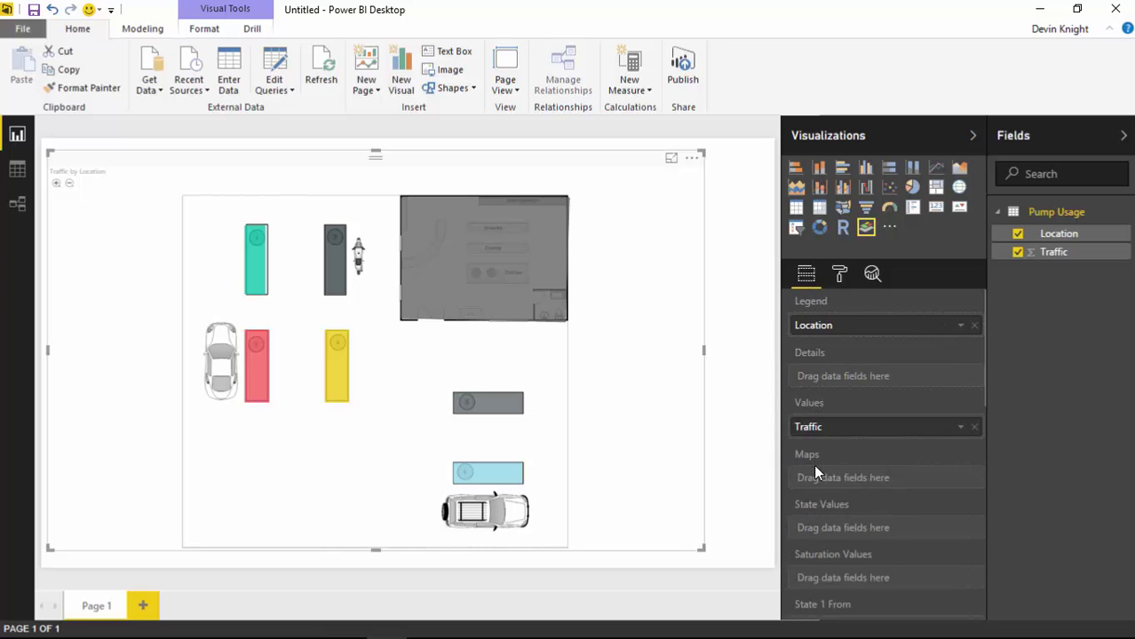
scroll(813, 536, "down", 1)
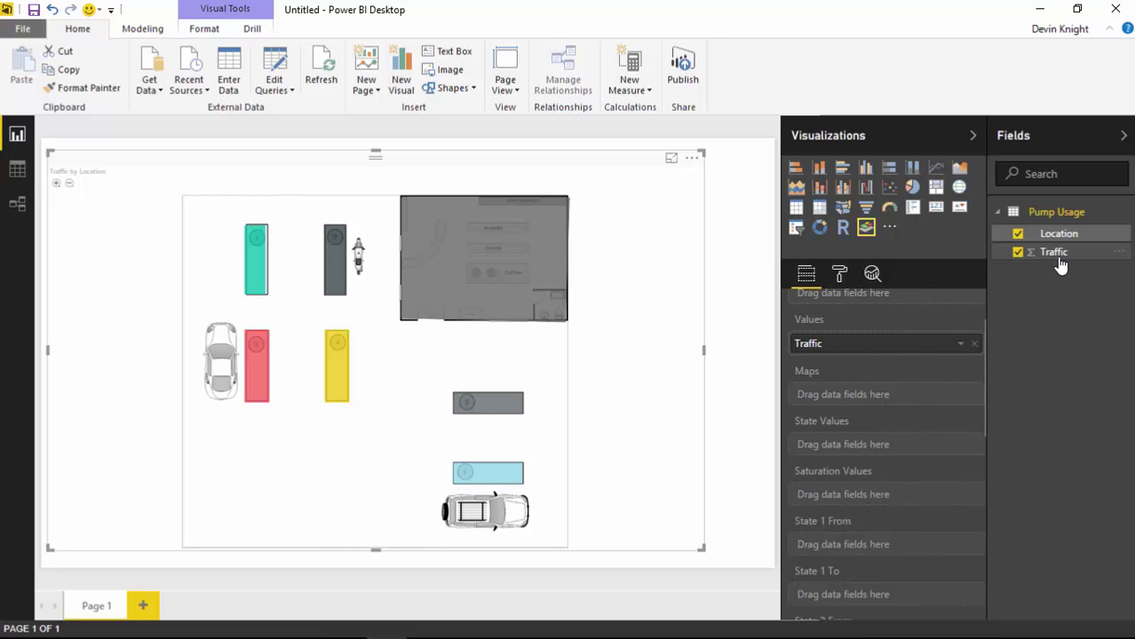
left_click_drag(1055, 256, 889, 500)
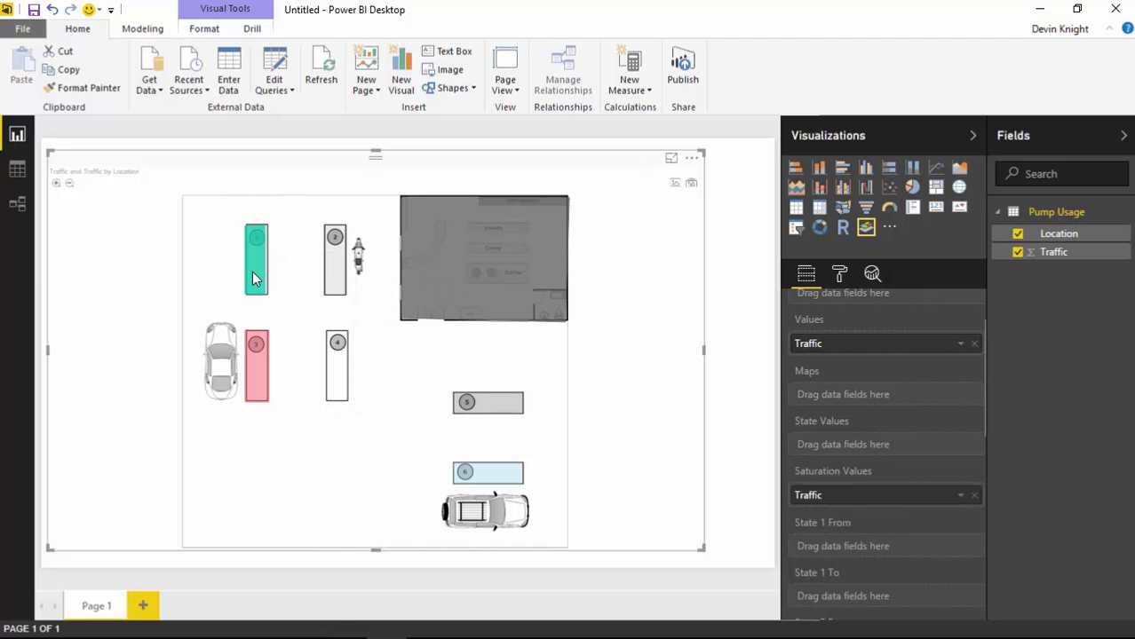
mouse_move(253, 257)
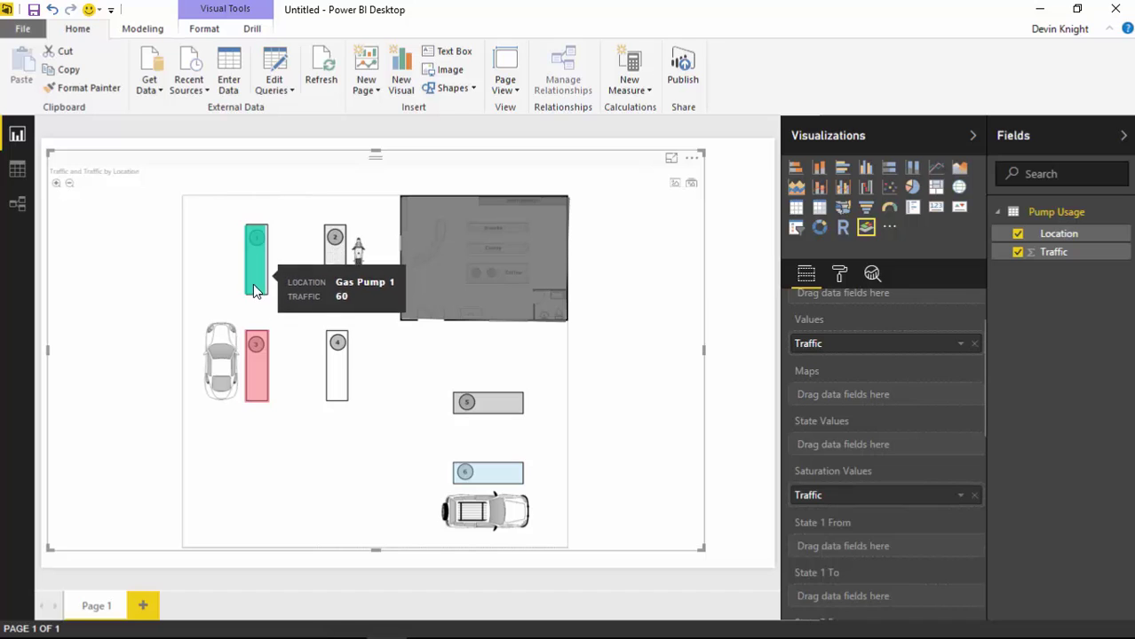
mouse_move(256, 348)
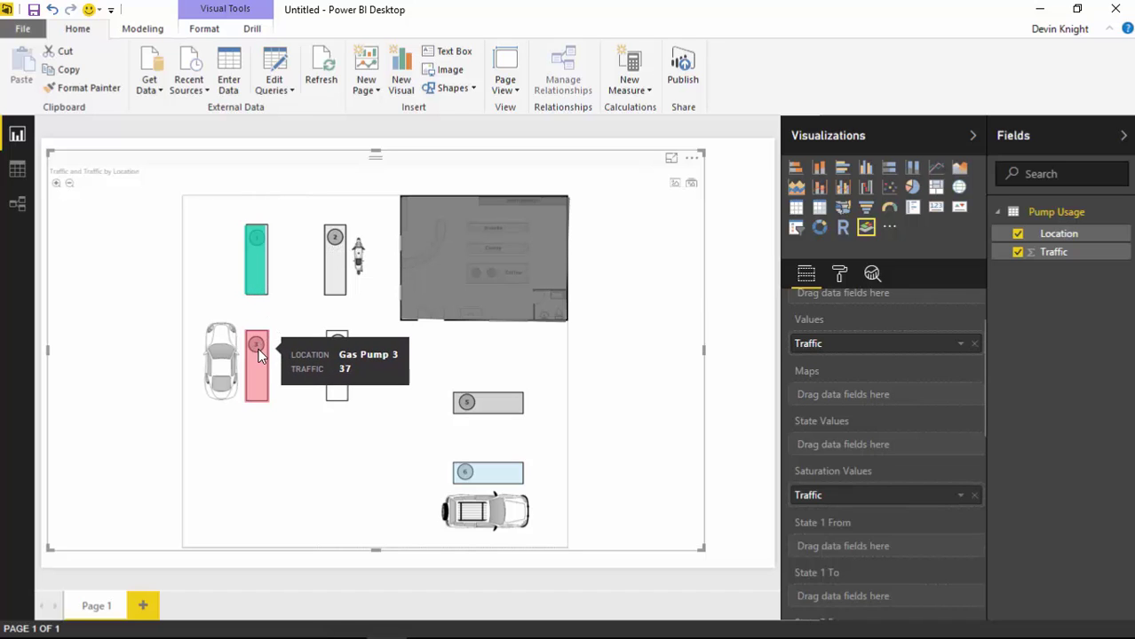
mouse_move(336, 282)
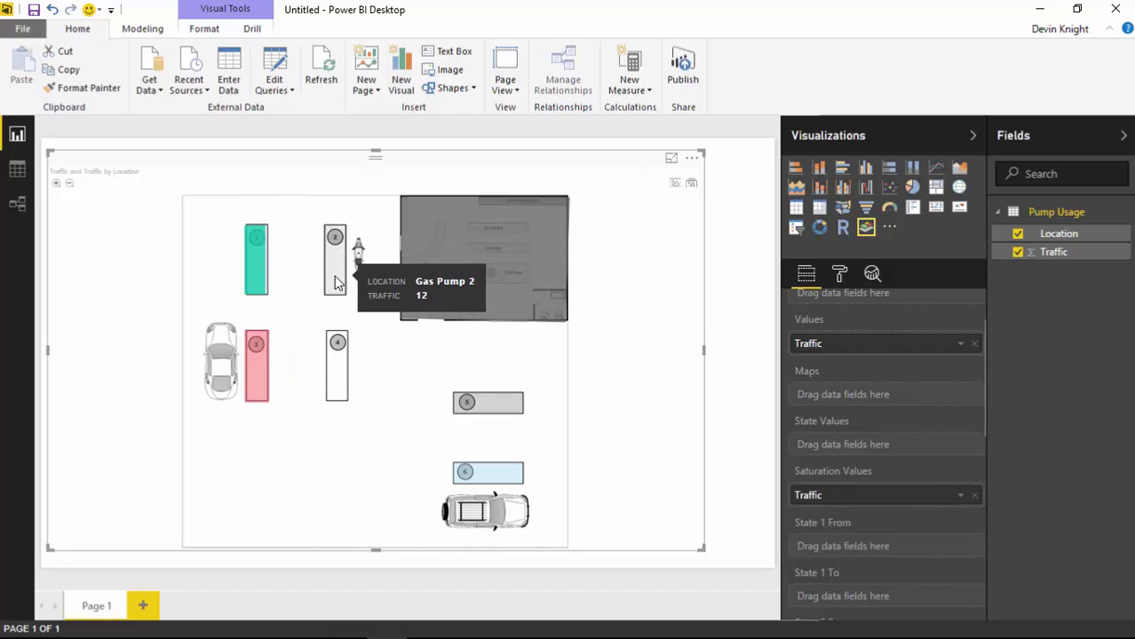
mouse_move(533, 474)
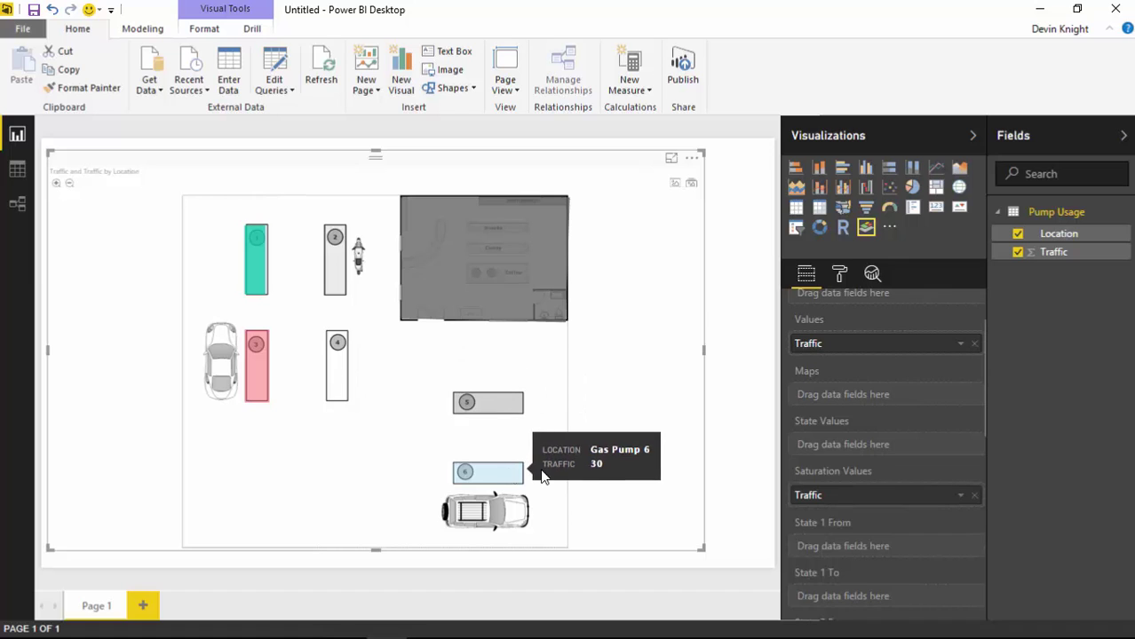
Try a saturation state maximum of 100 and replace it with a maximum of 20
left_click(840, 277)
left_click(798, 366)
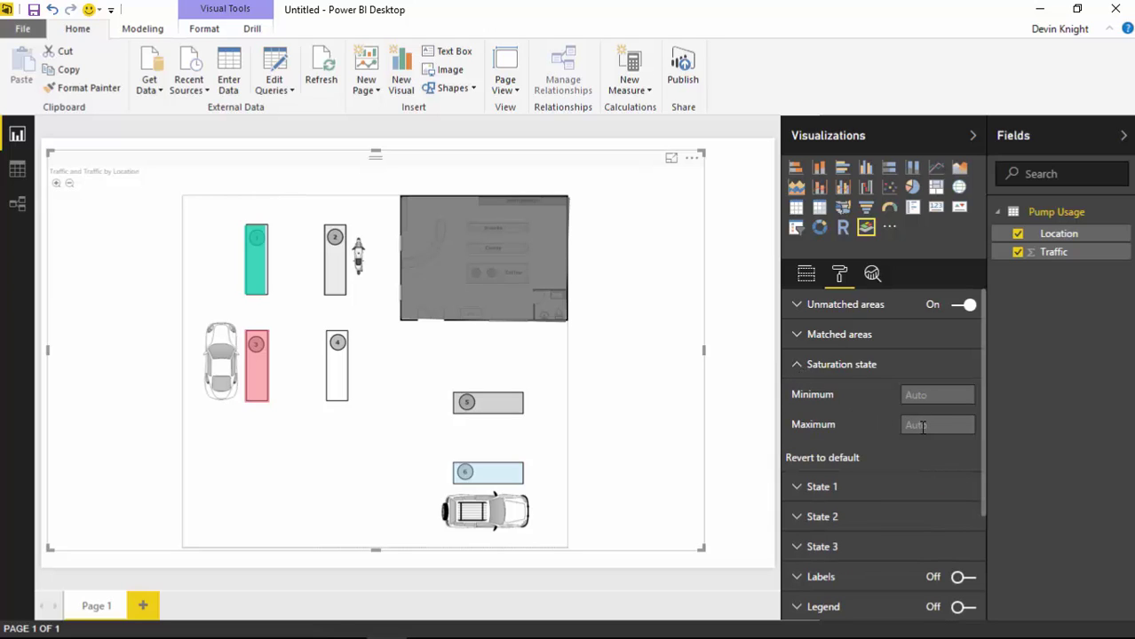
type("100")
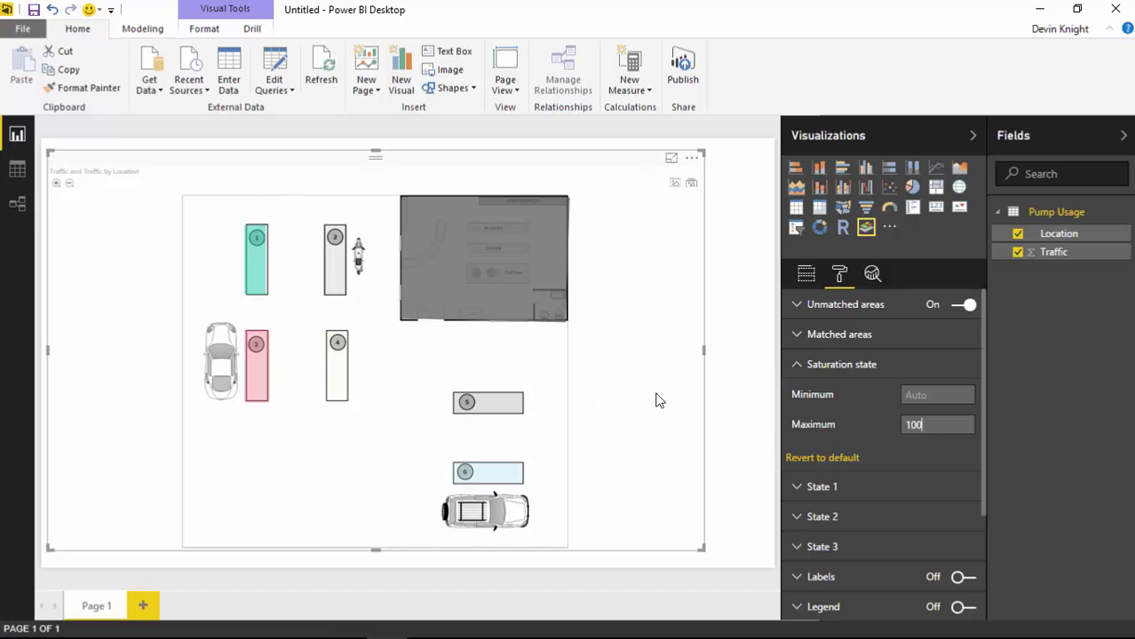
left_click_drag(943, 423, 903, 423)
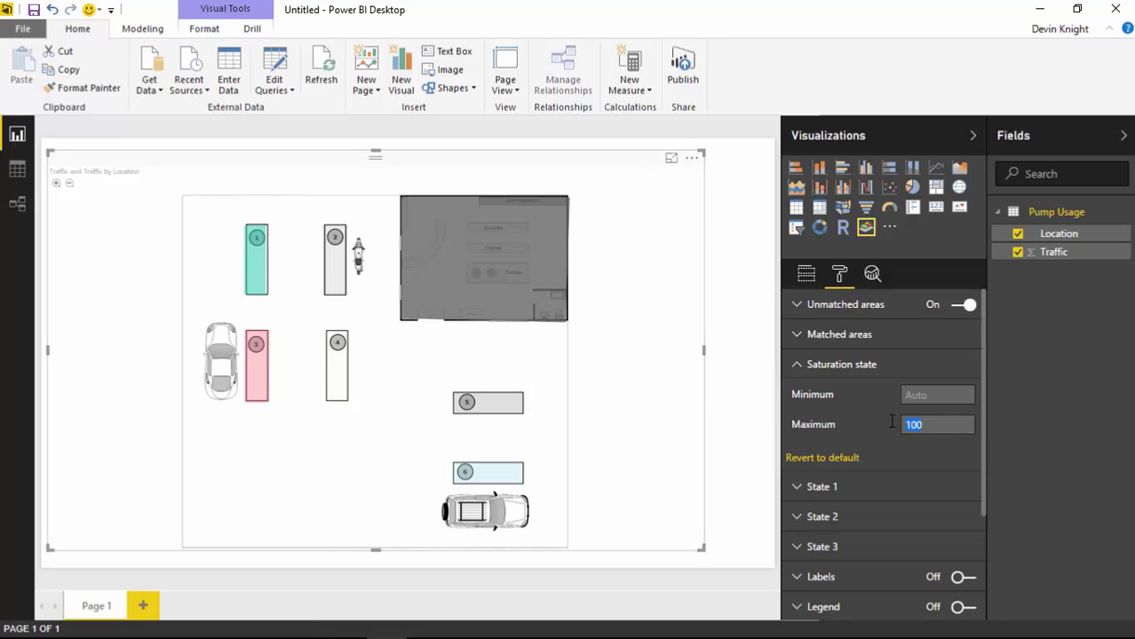
type("40")
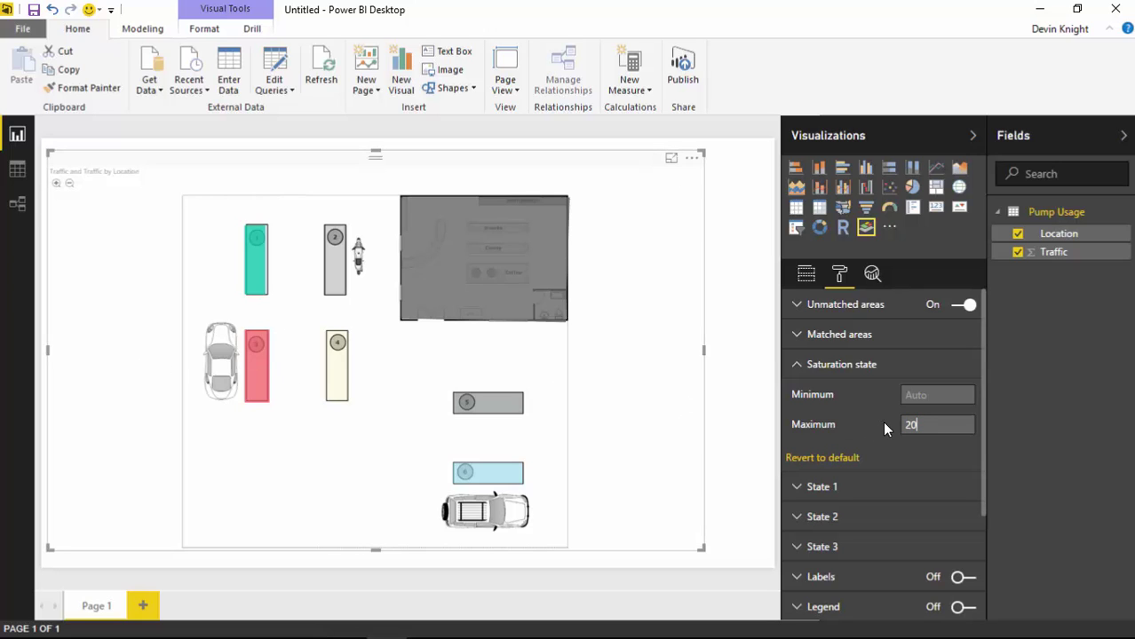
key("Return")
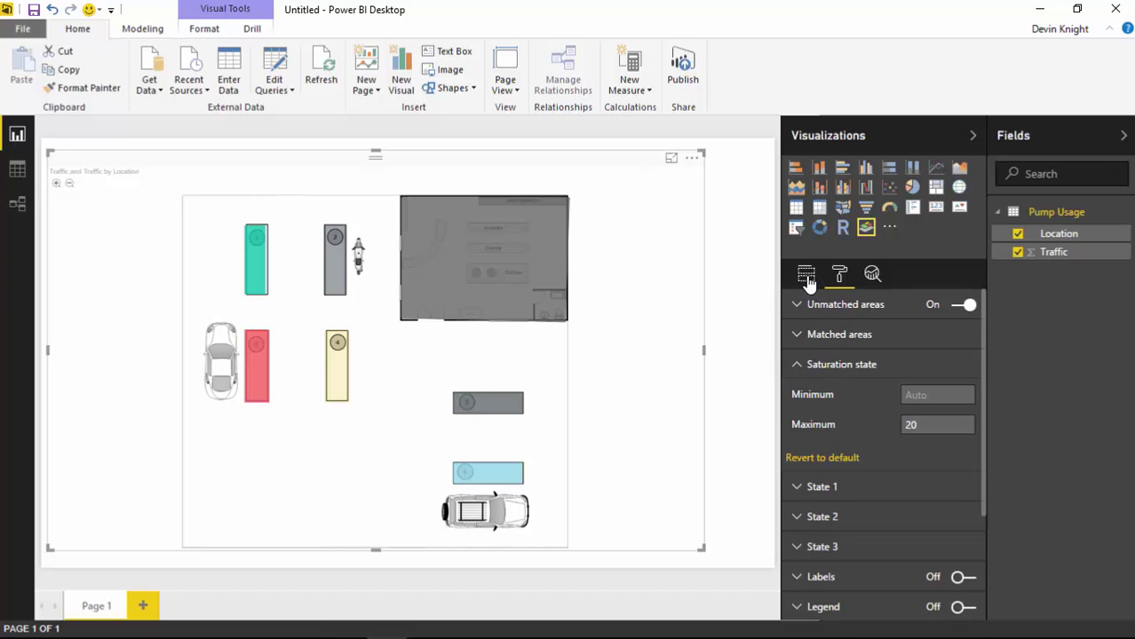
Move the Traffic field from Saturation Values to State Values
left_click(806, 278)
scroll(850, 595, "down", 1)
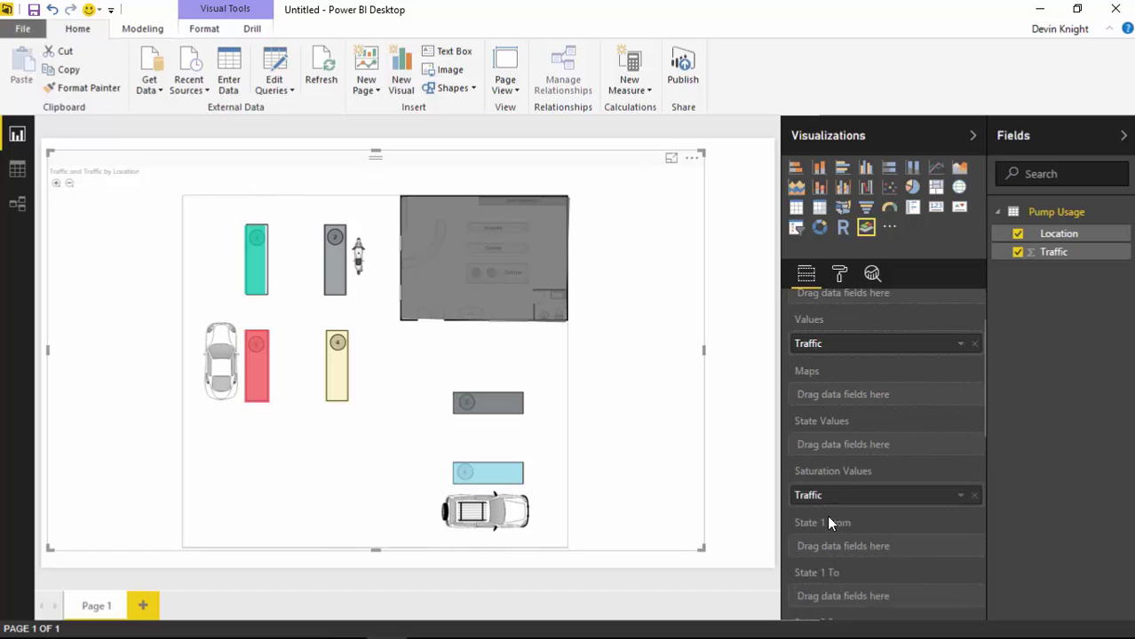
scroll(814, 507, "down", 1)
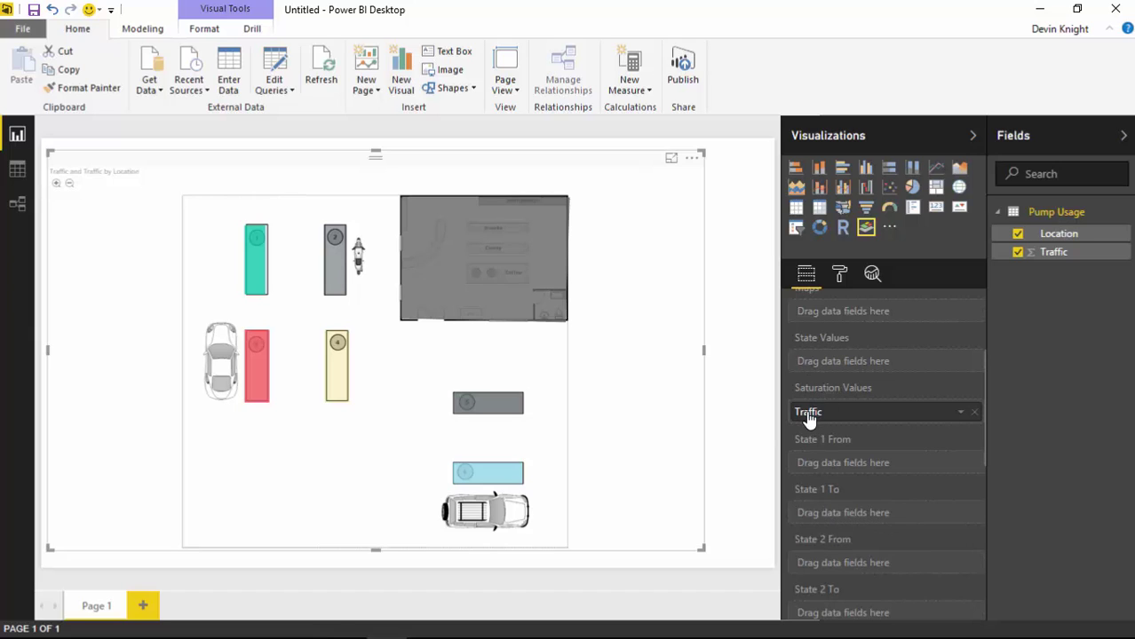
left_click_drag(810, 412, 812, 364)
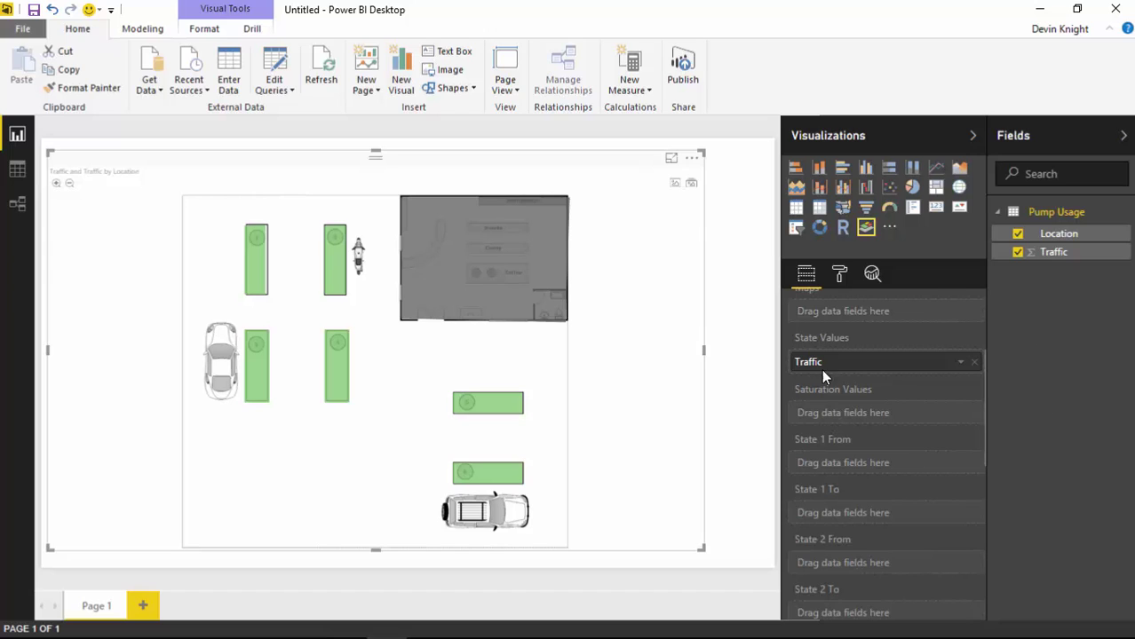
Set the upper limit of the red State 1 range to 20
left_click(840, 277)
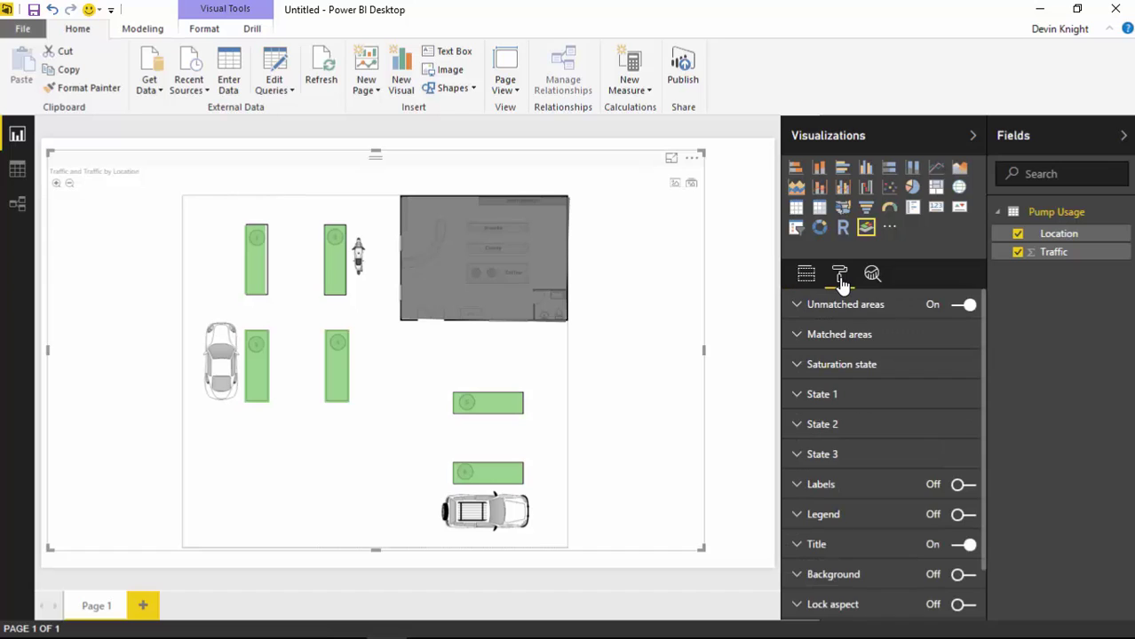
left_click(798, 397)
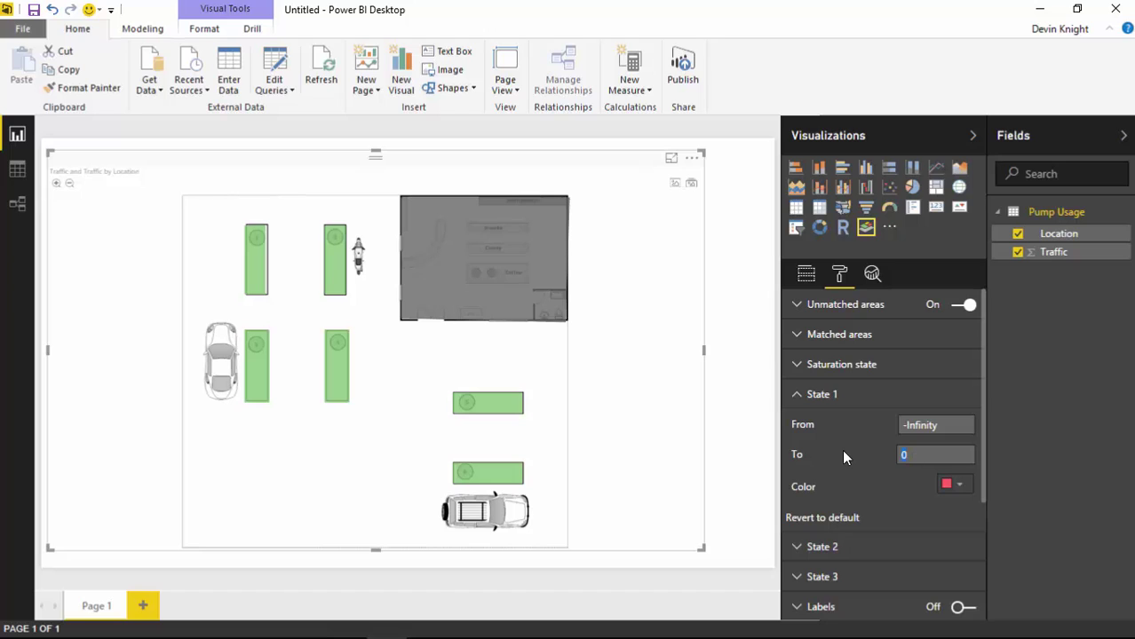
type("20")
key("Return")
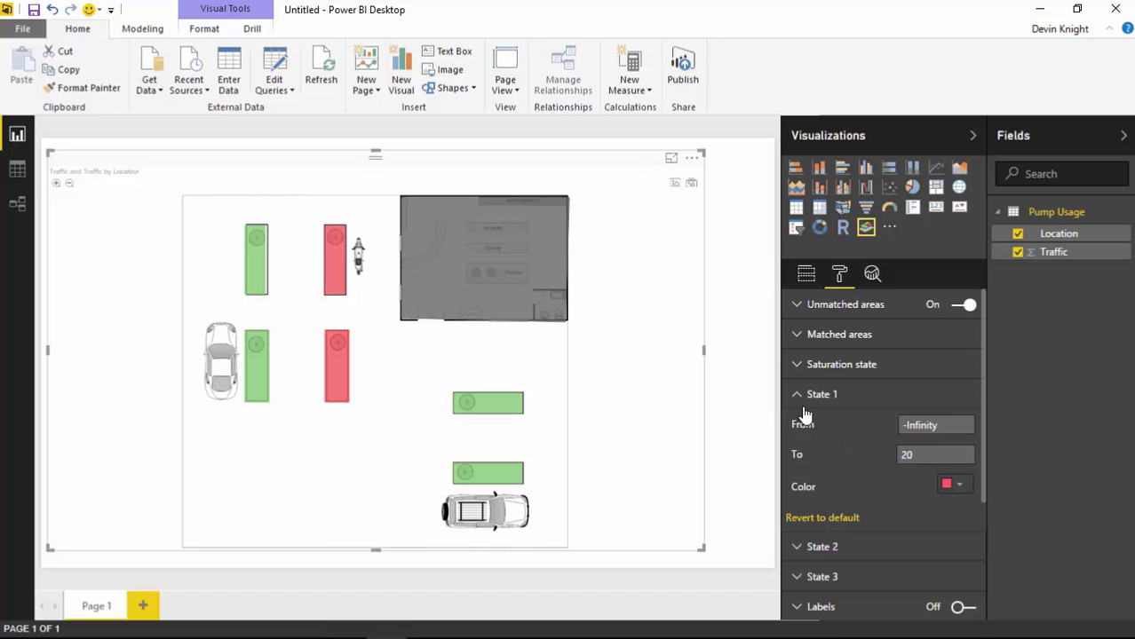
left_click(802, 396)
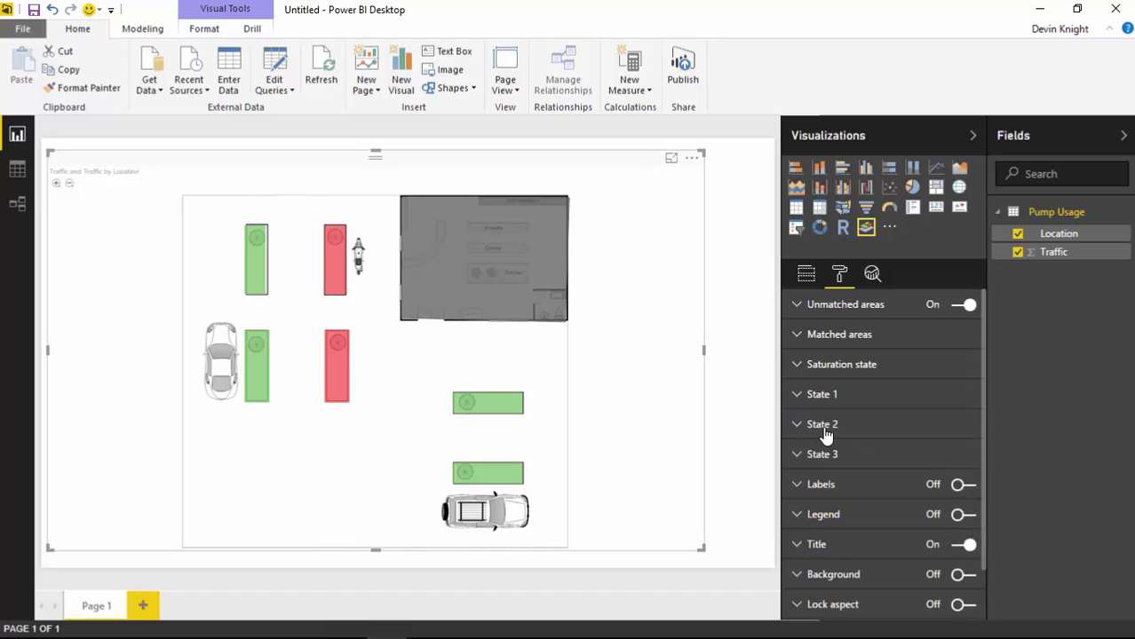
Set the yellow State 2 range to run from 21 to 40
left_click(803, 435)
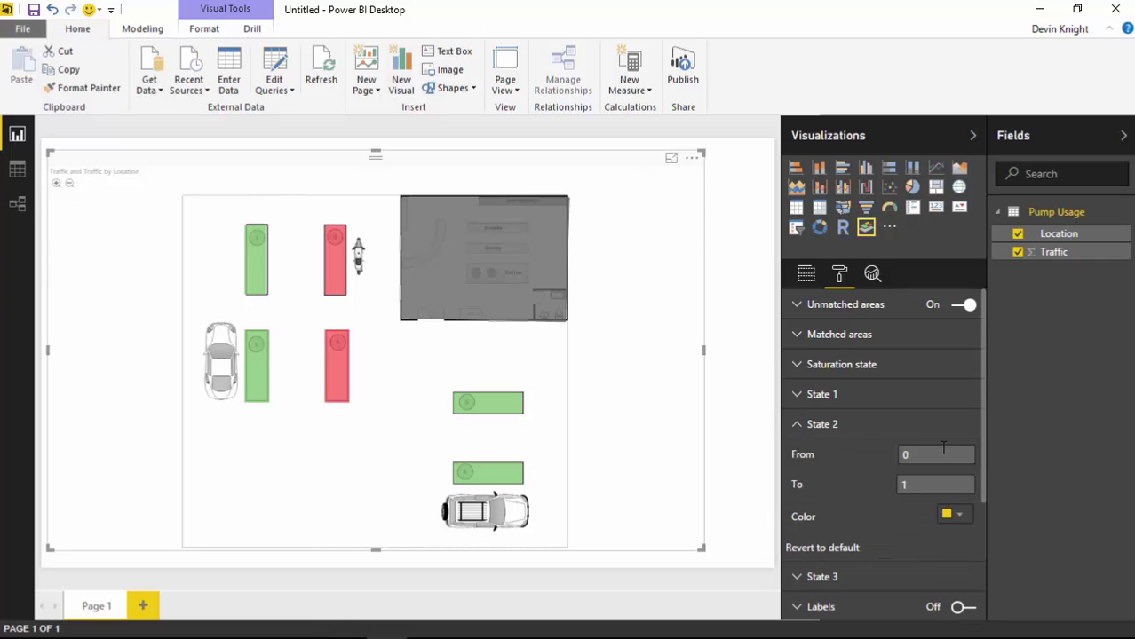
left_click(943, 448)
type("21")
left_click(915, 482)
type("40")
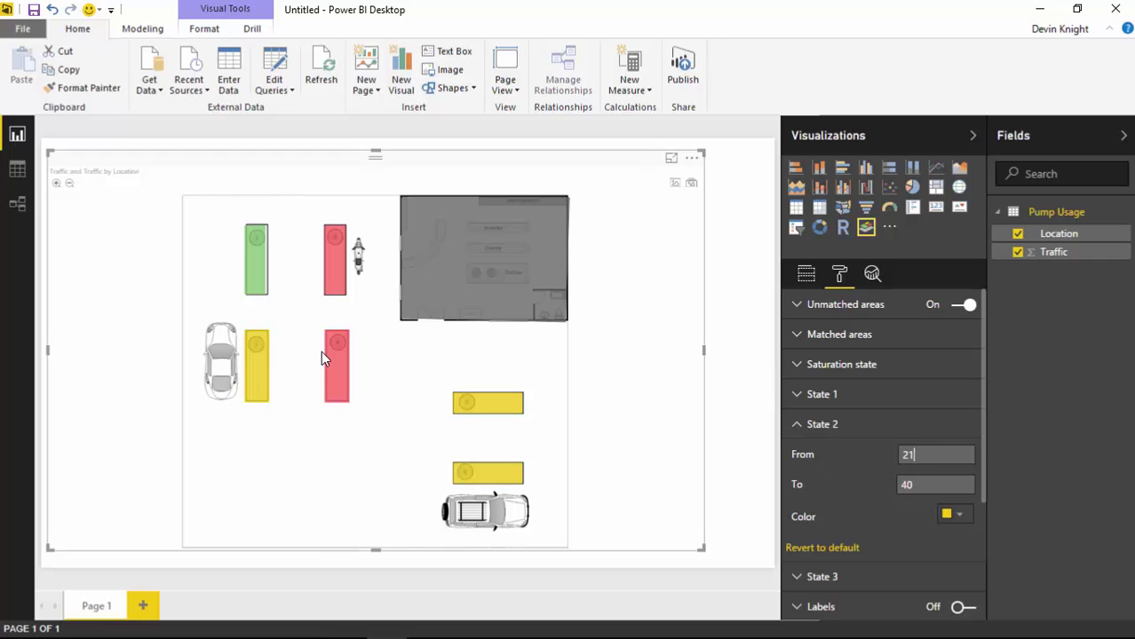
left_click(796, 425)
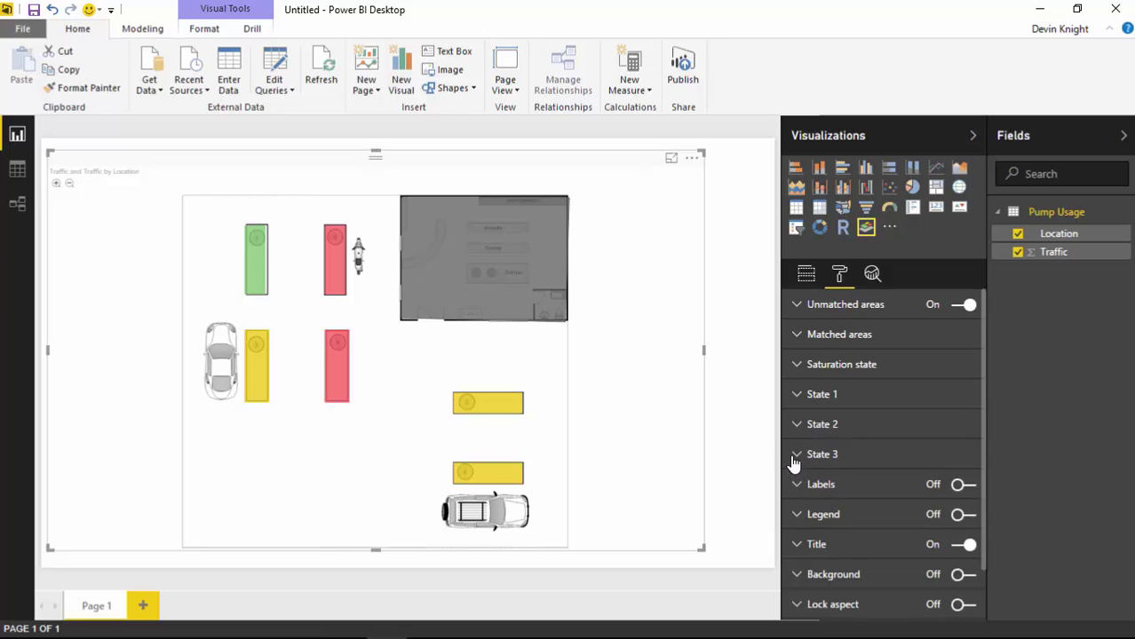
Set the green State 3 range to start from 41 and review its color choices without changing the color
left_click(795, 455)
double_click(924, 485)
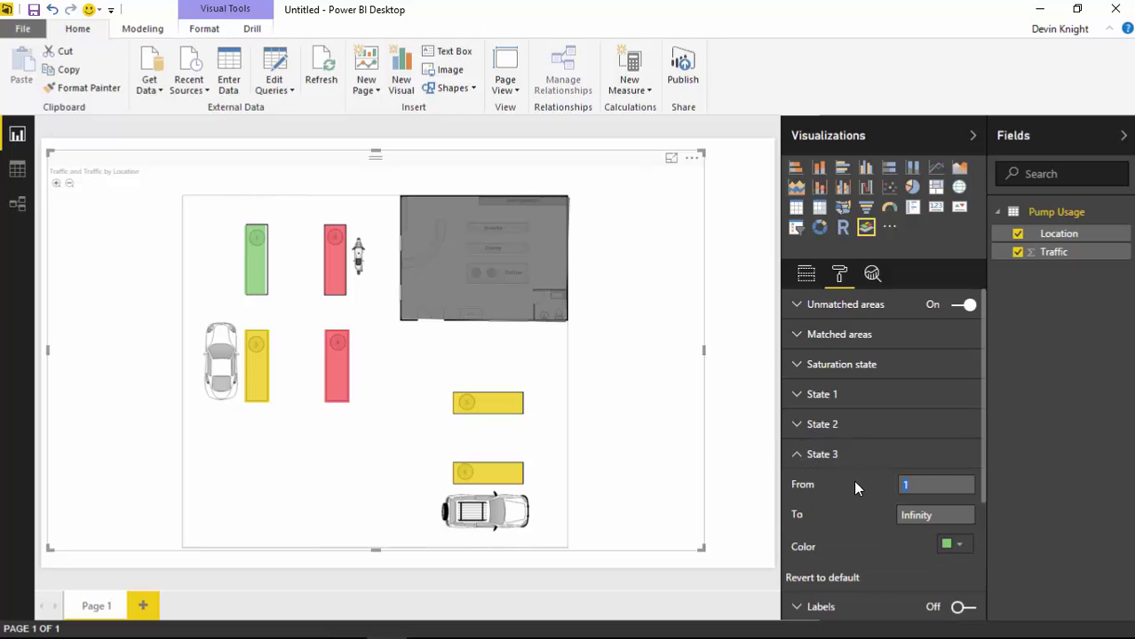
type("41")
left_click(734, 503)
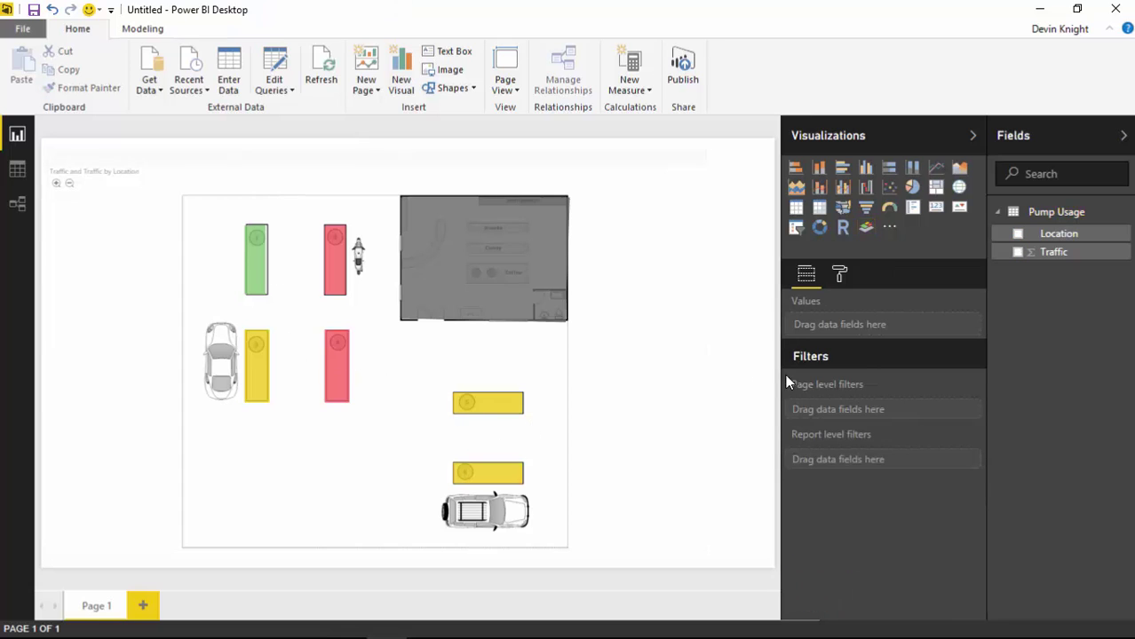
left_click(546, 377)
left_click(840, 275)
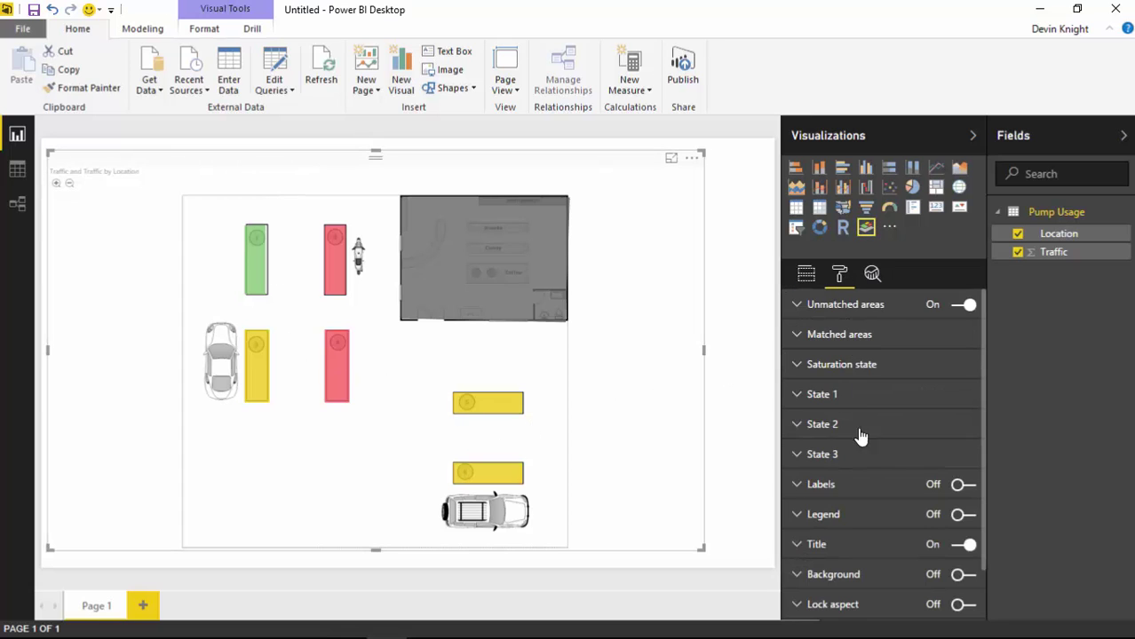
left_click(805, 457)
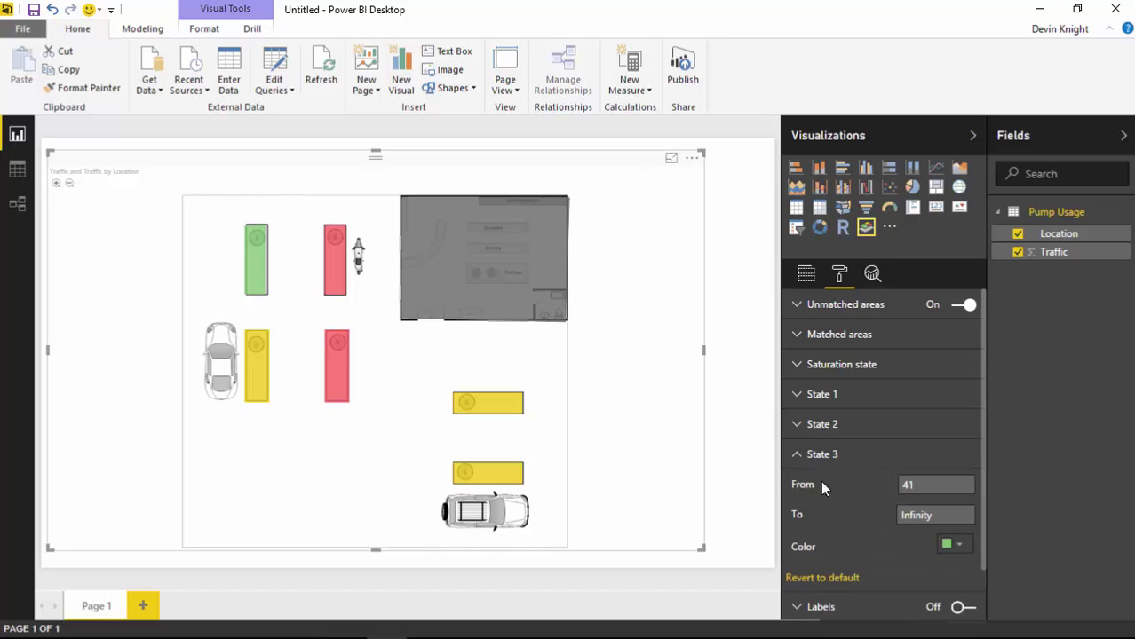
left_click(958, 547)
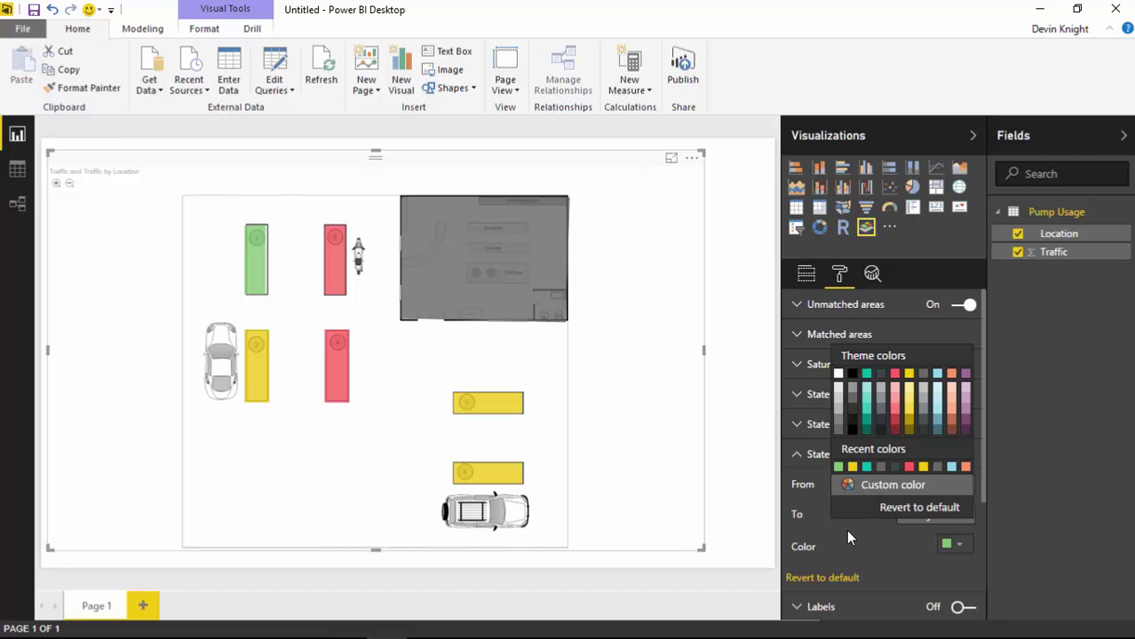
left_click(803, 454)
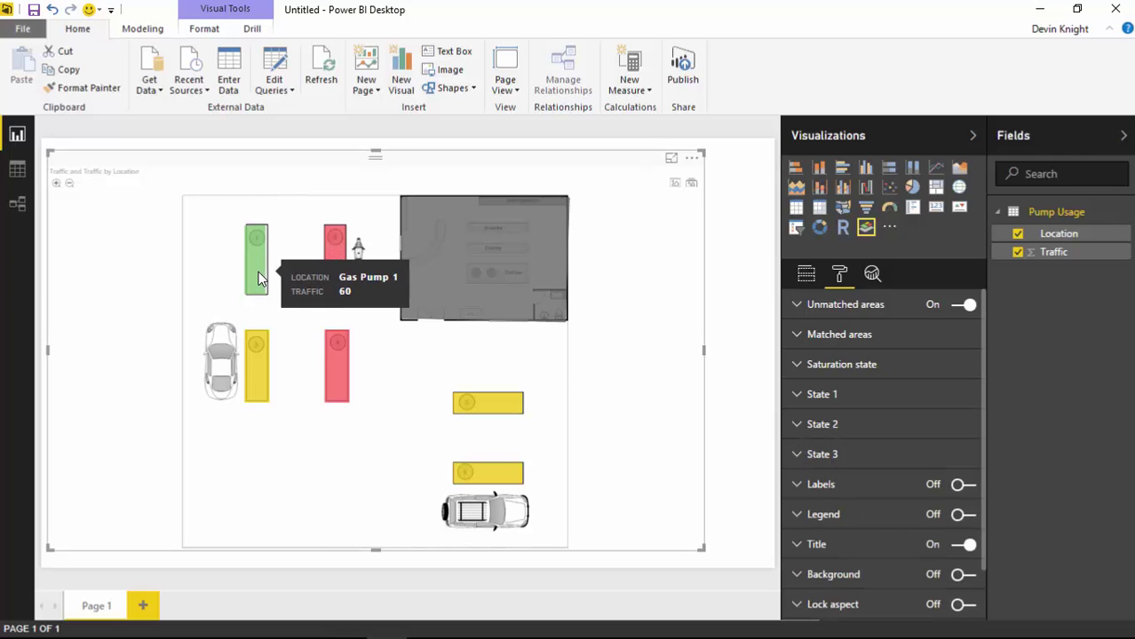
Check the traffic details of the gas pumps on the map and turn on the visual's labels
mouse_move(263, 356)
mouse_move(513, 406)
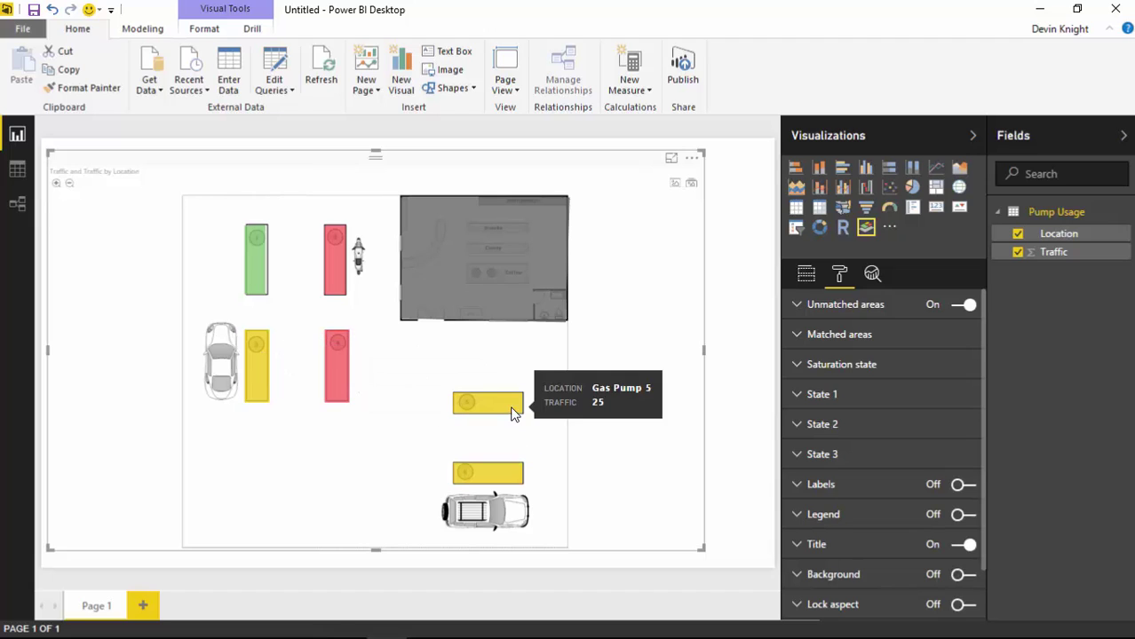
mouse_move(502, 477)
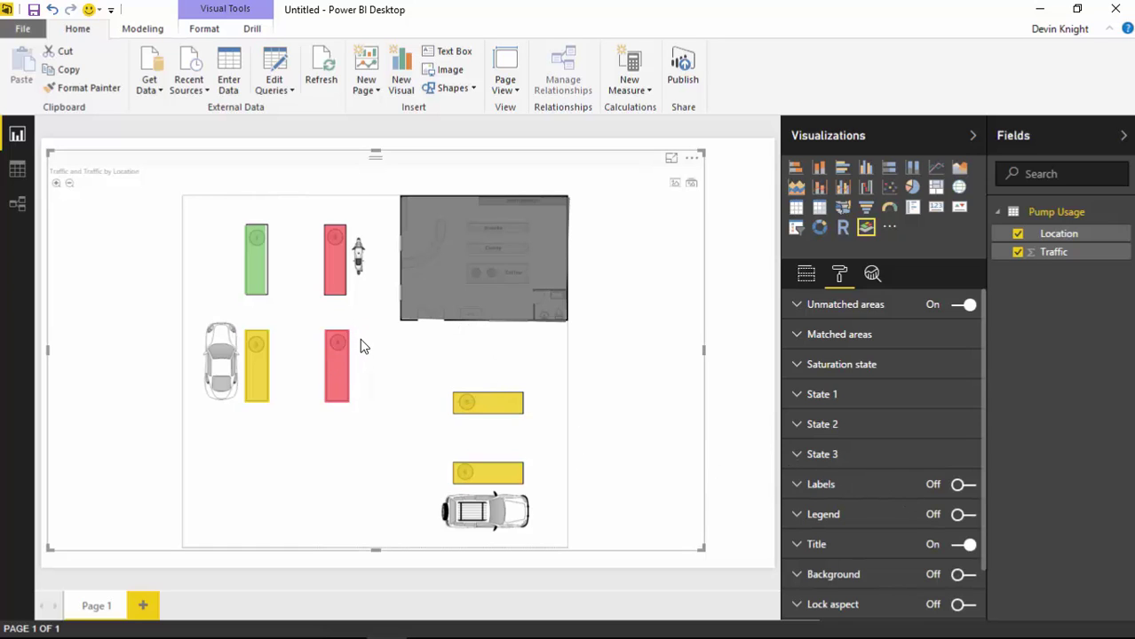
mouse_move(384, 388)
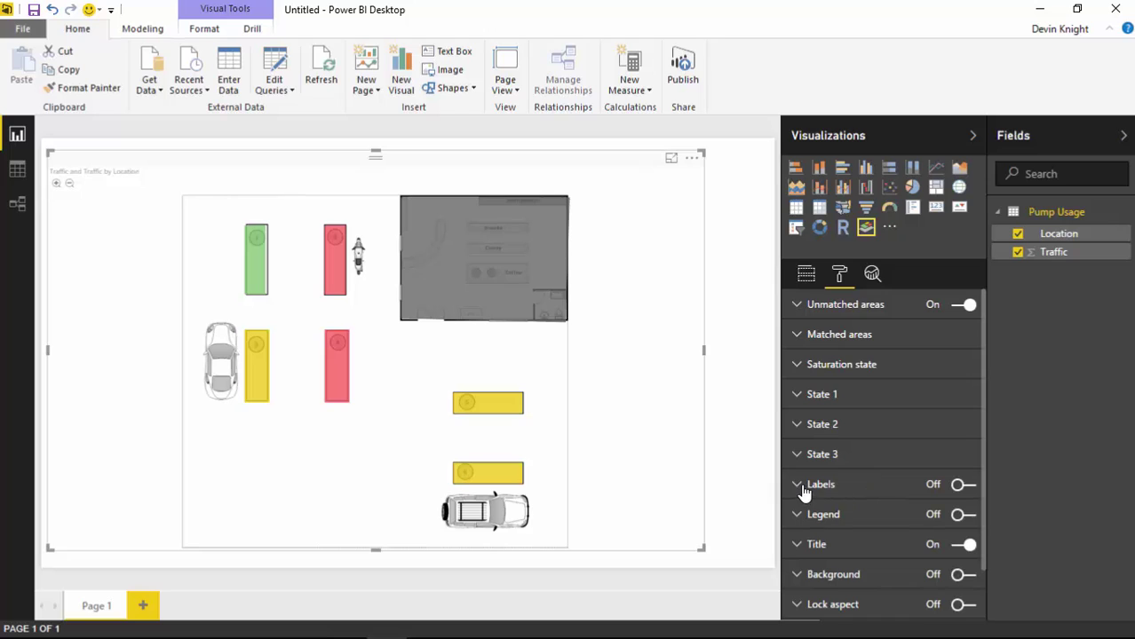
left_click(963, 487)
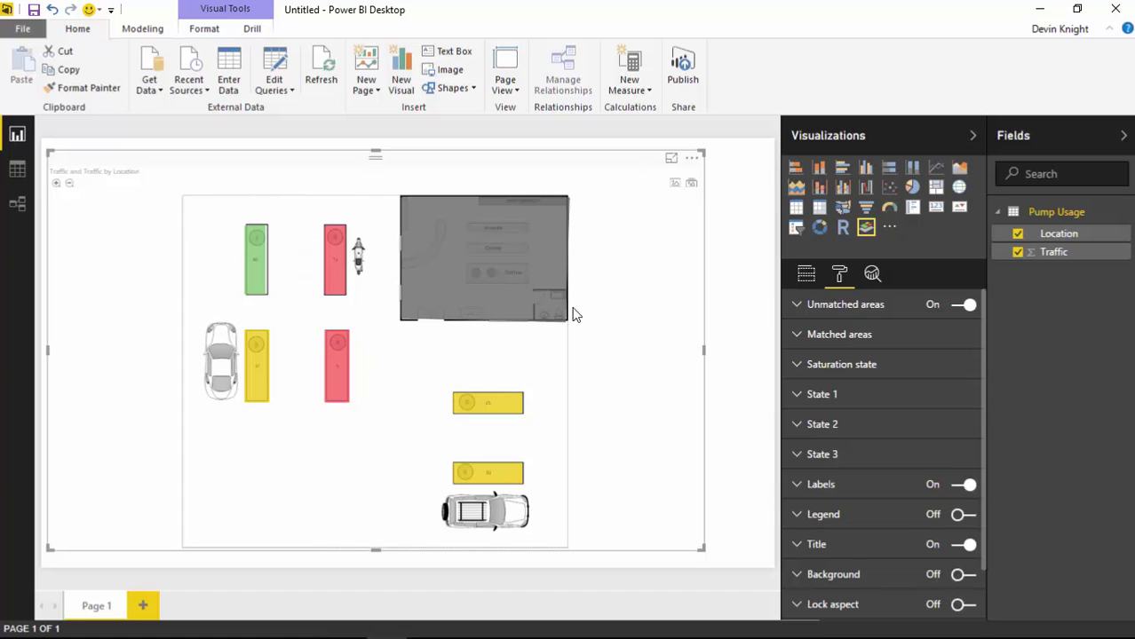
left_click(56, 184)
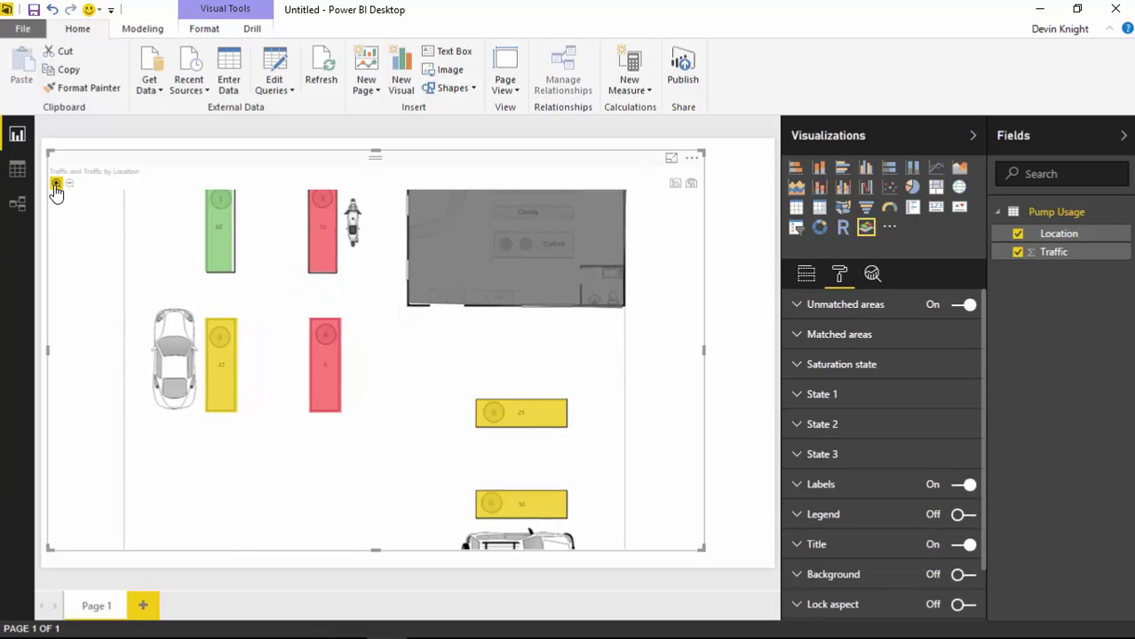
left_click(56, 185)
mouse_move(557, 430)
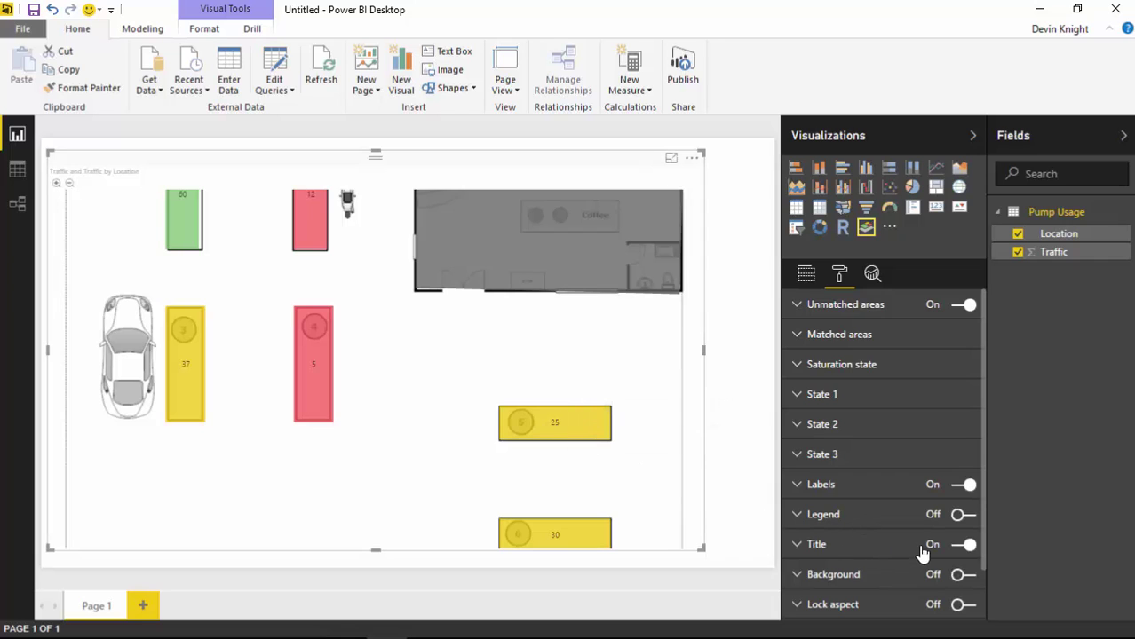
Set the label style to Visual_LabelStyle_Category so each pump is labeled with its location name
left_click(800, 490)
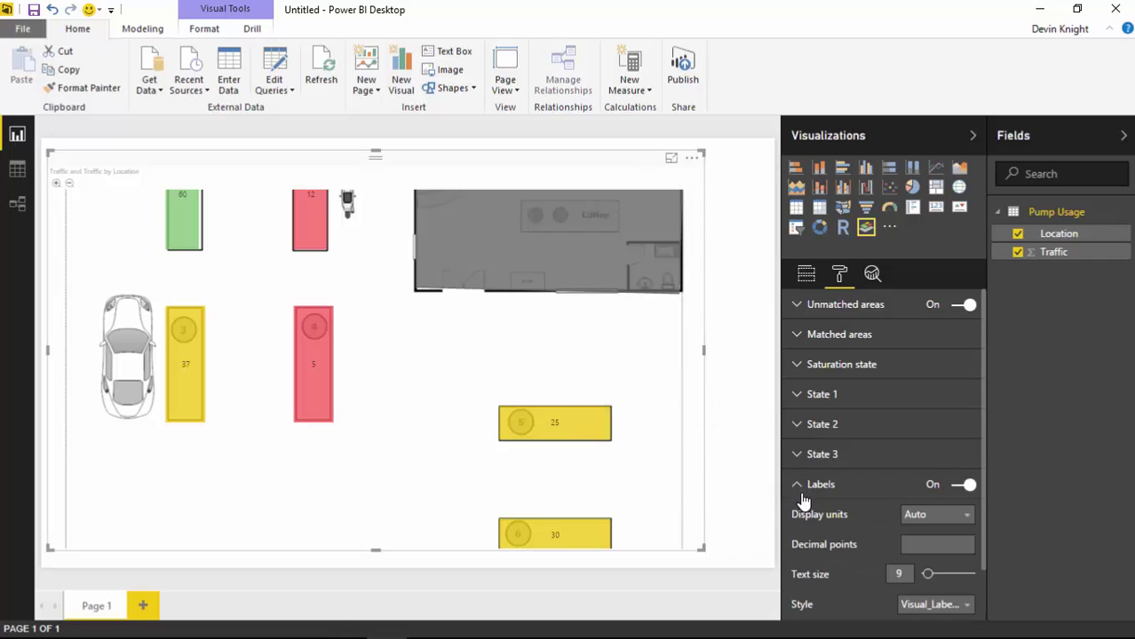
scroll(876, 542, "down", 2)
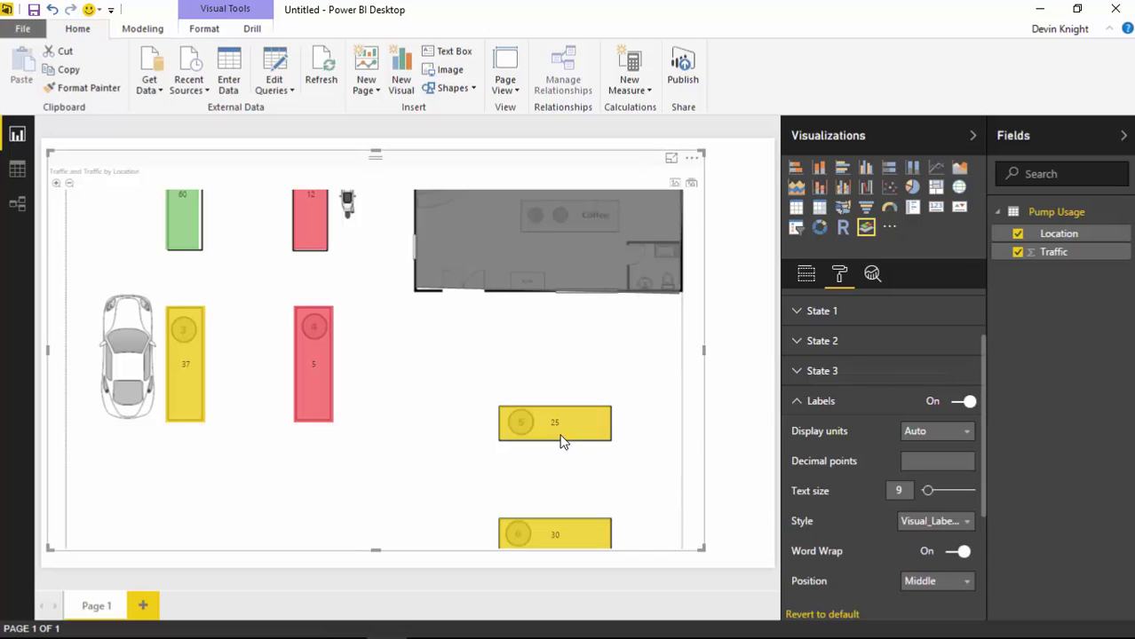
mouse_move(560, 437)
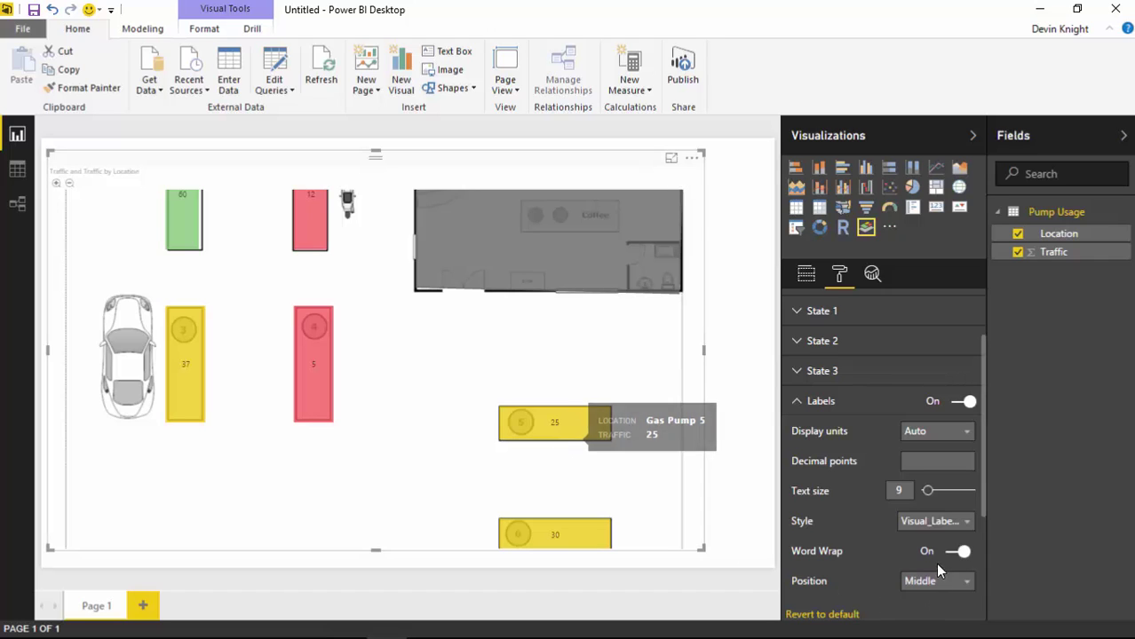
left_click(964, 527)
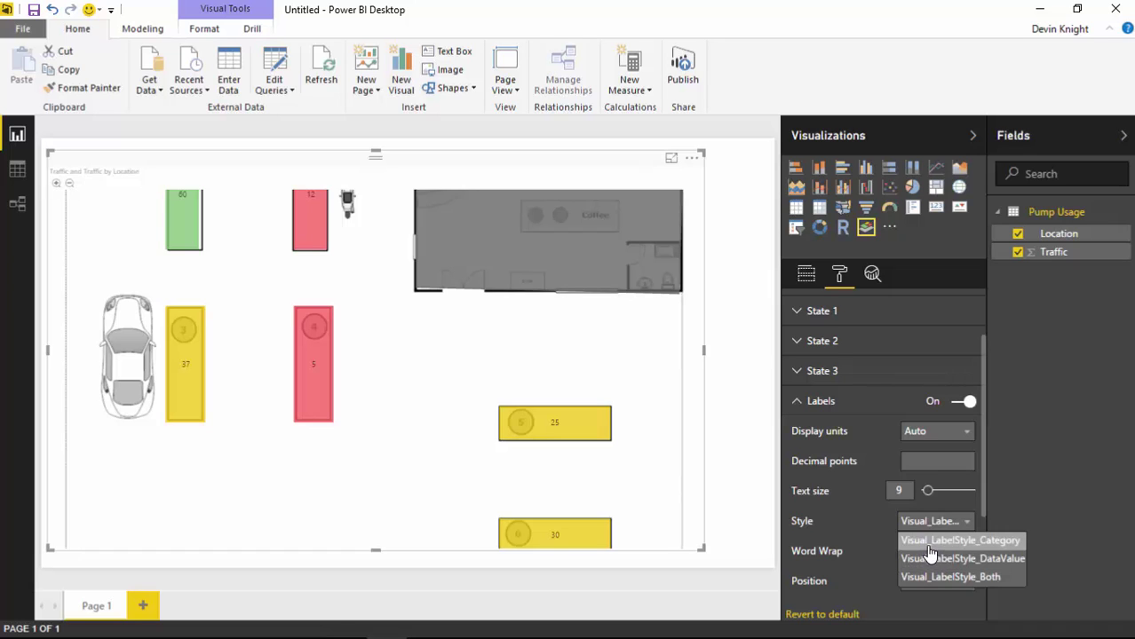
left_click(925, 540)
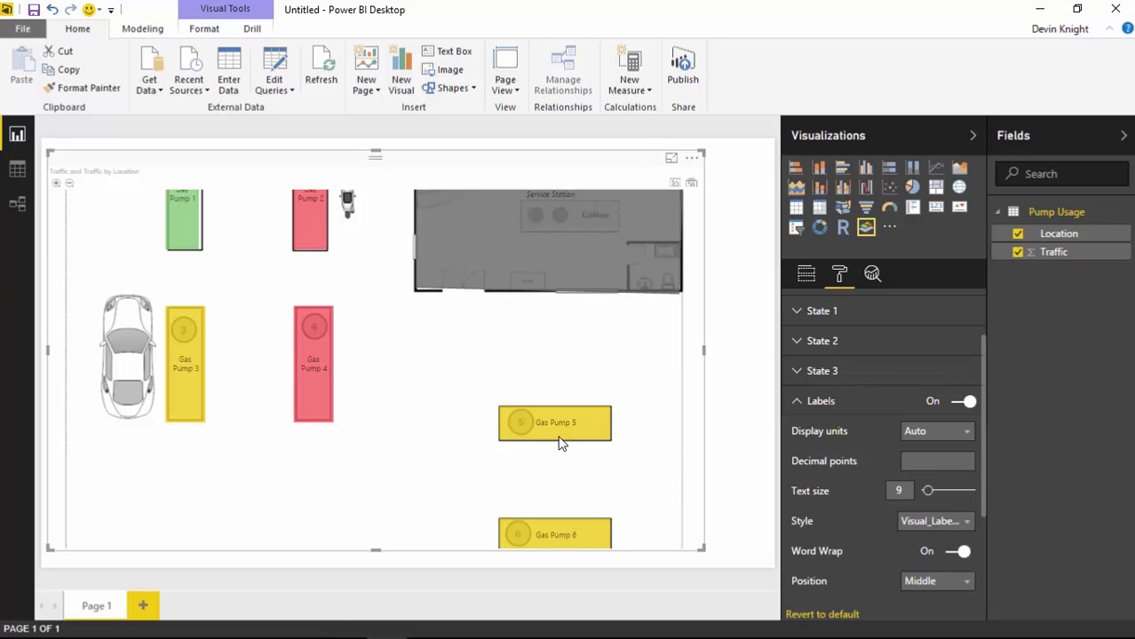
Try the Visual_LabelStyle_Both label style and return to Visual_LabelStyle_Category
left_click(957, 527)
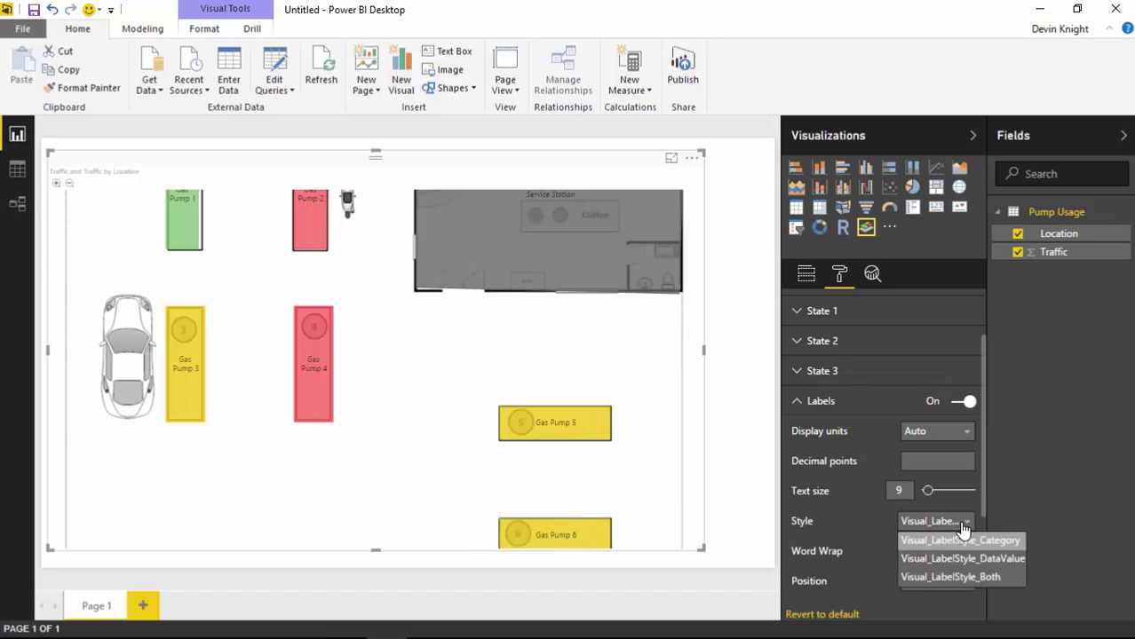
left_click(945, 579)
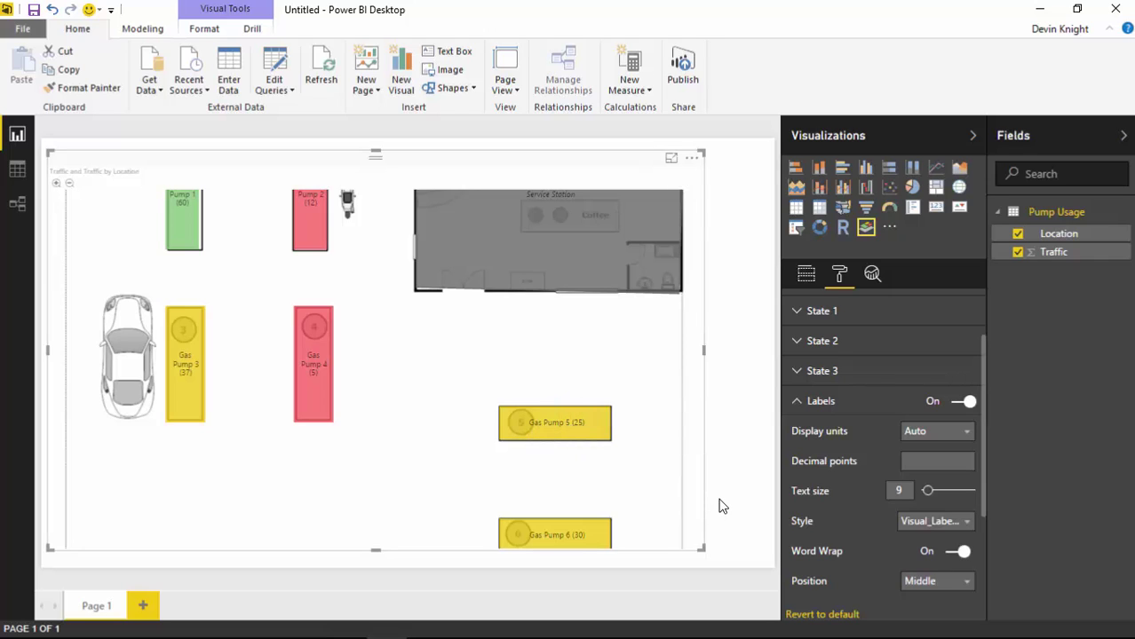
left_click(915, 526)
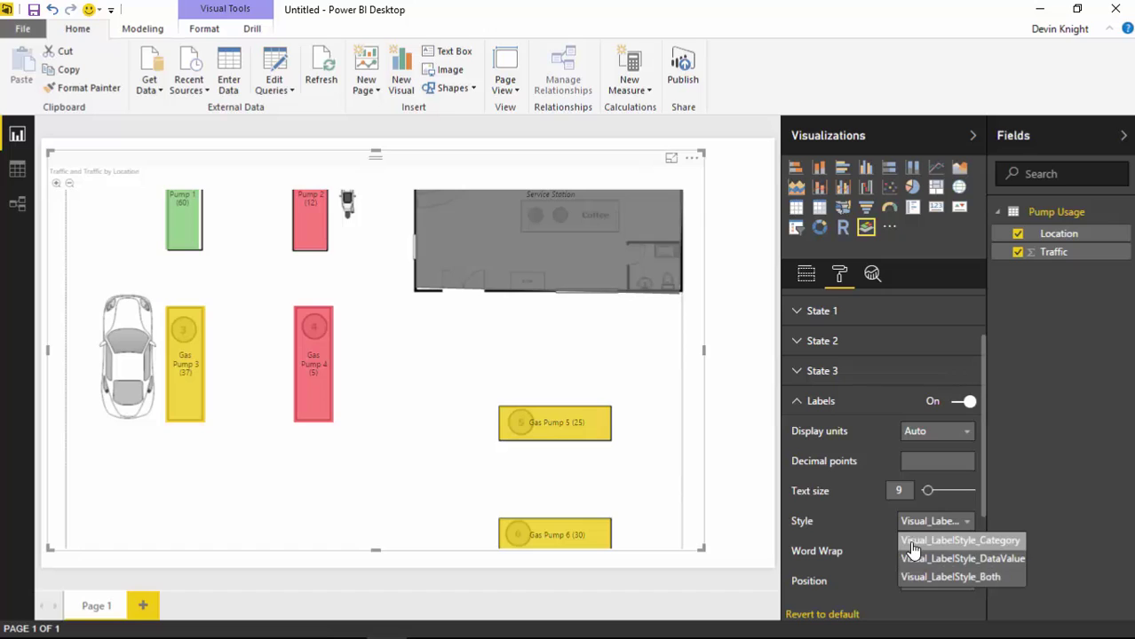
left_click(907, 540)
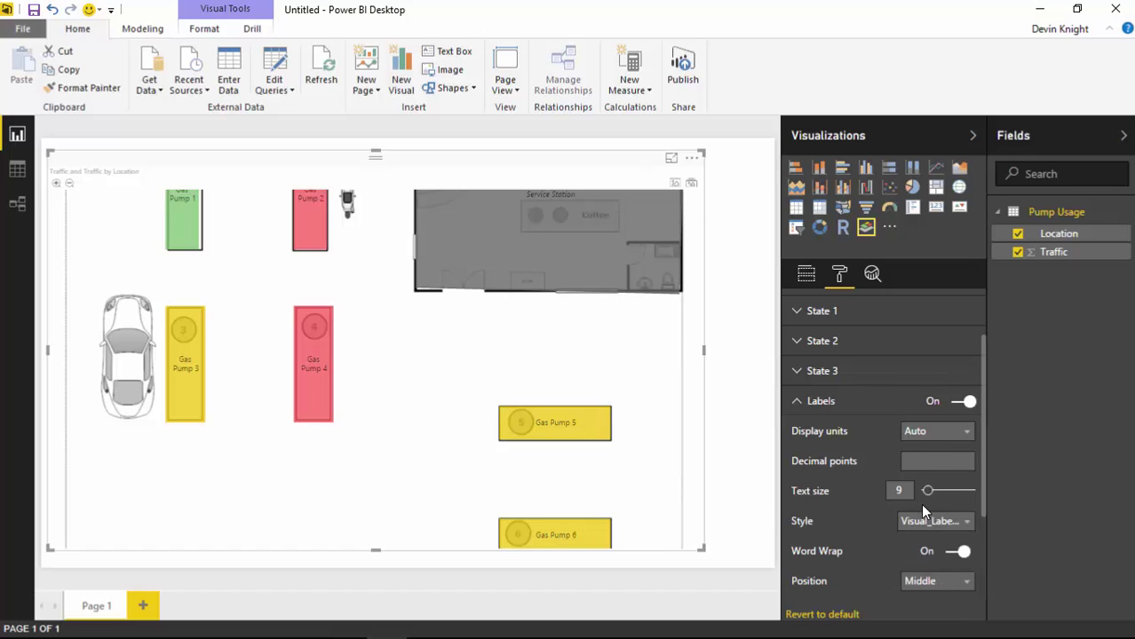
Set the label text size to 12 and review the label position options, keeping Middle
left_click_drag(928, 498, 933, 499)
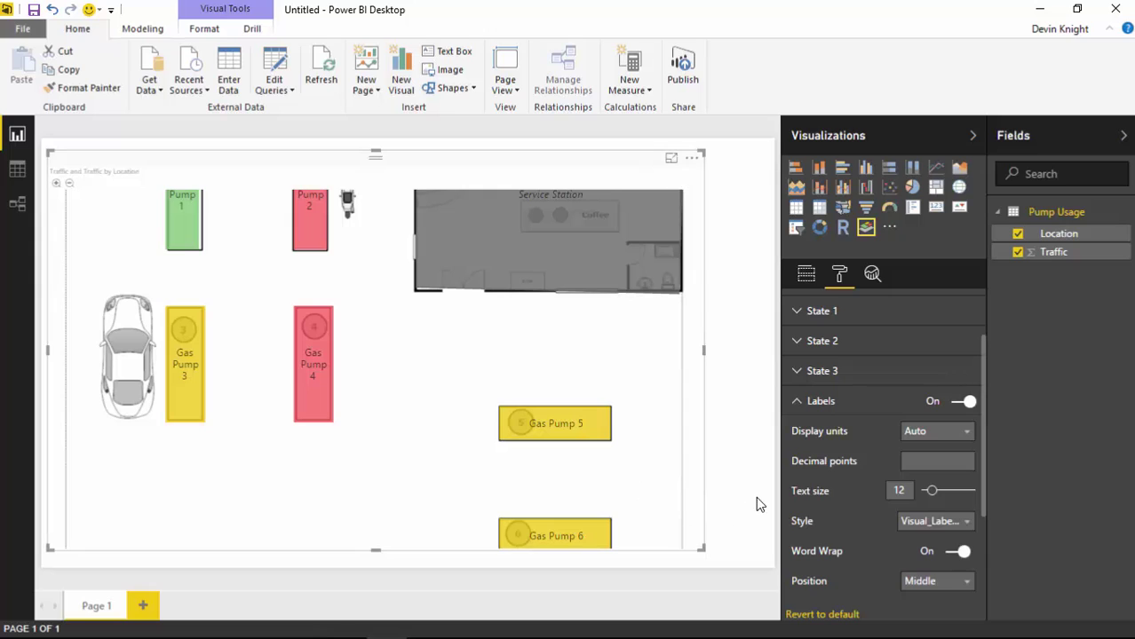
left_click(953, 583)
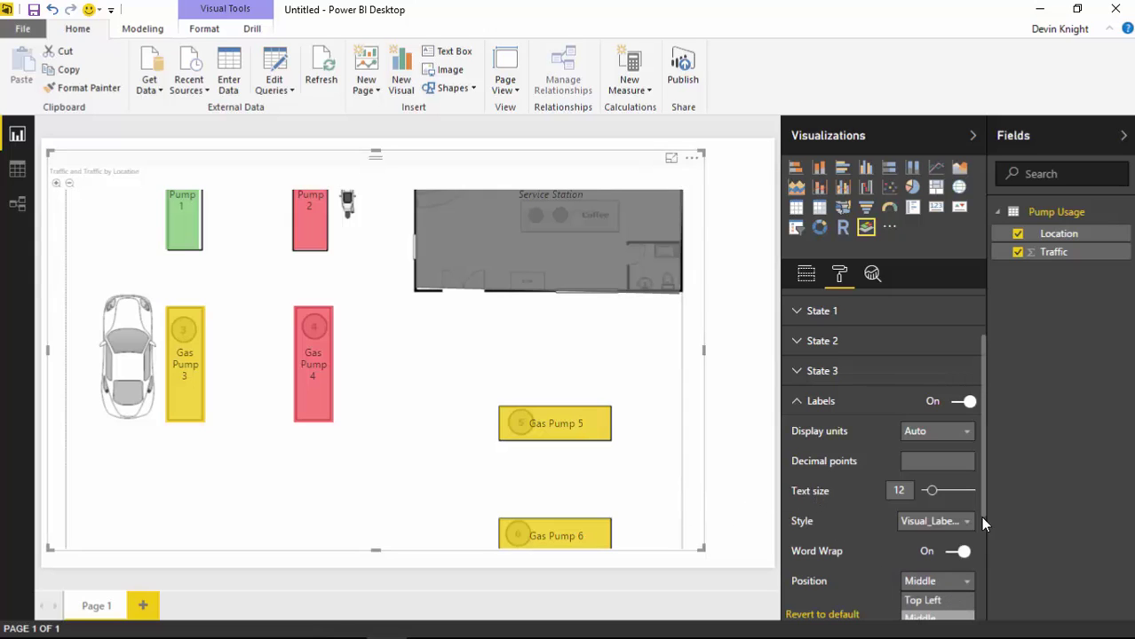
scroll(985, 526, "down", 3)
left_click(959, 493)
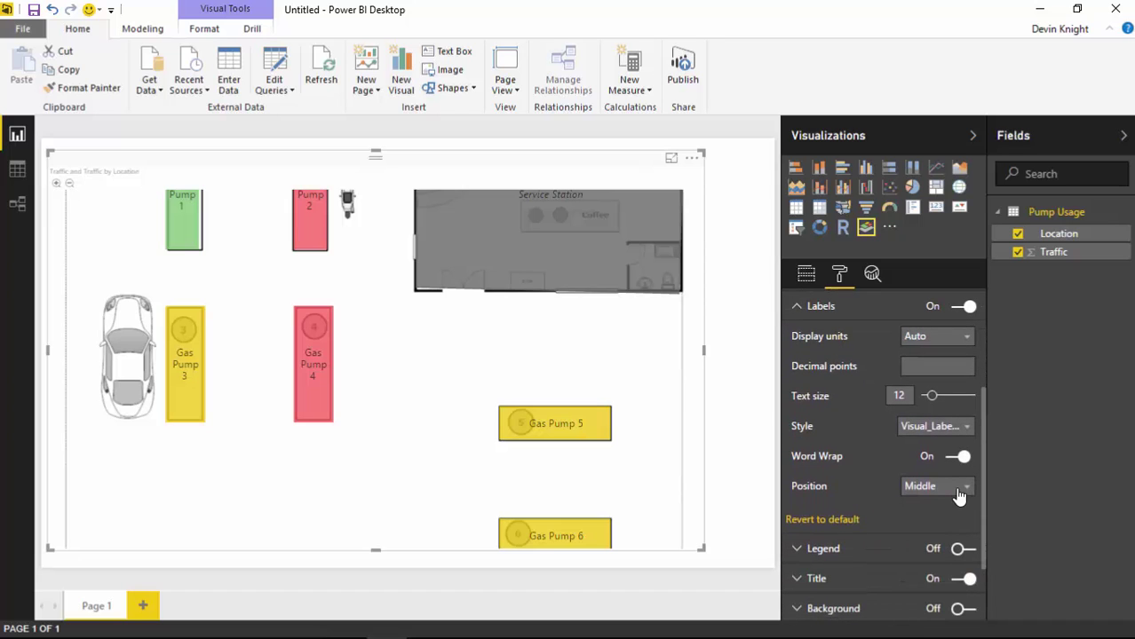
left_click(958, 496)
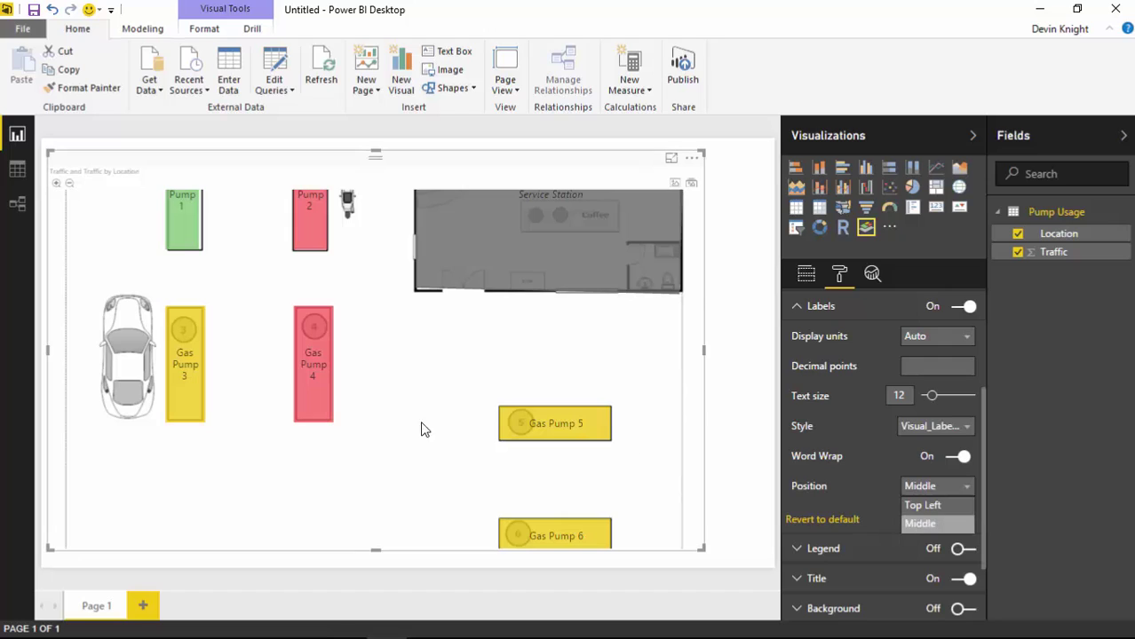
left_click(961, 487)
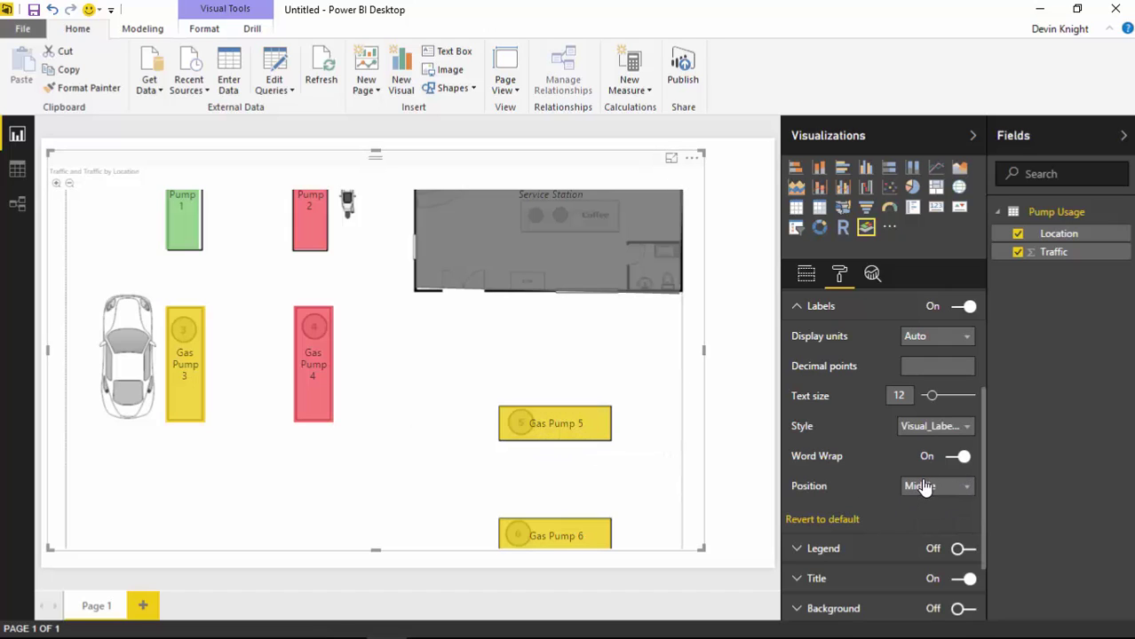
left_click(799, 306)
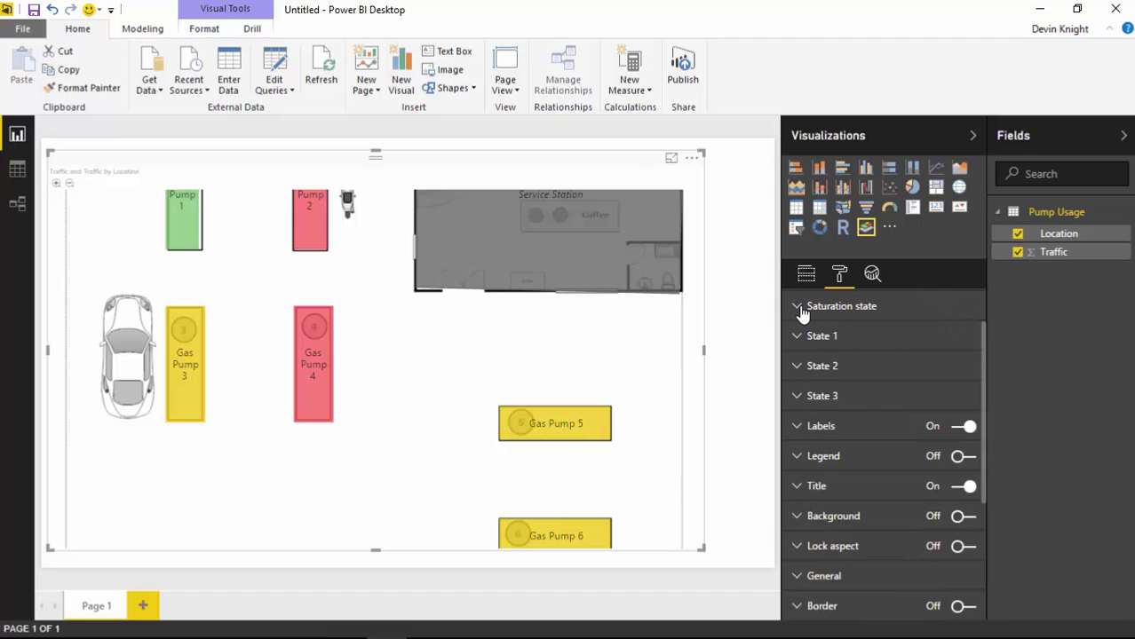
Turn on the legend for the gas station map and set its text size to 12
left_click(799, 456)
scroll(944, 496, "down", 1)
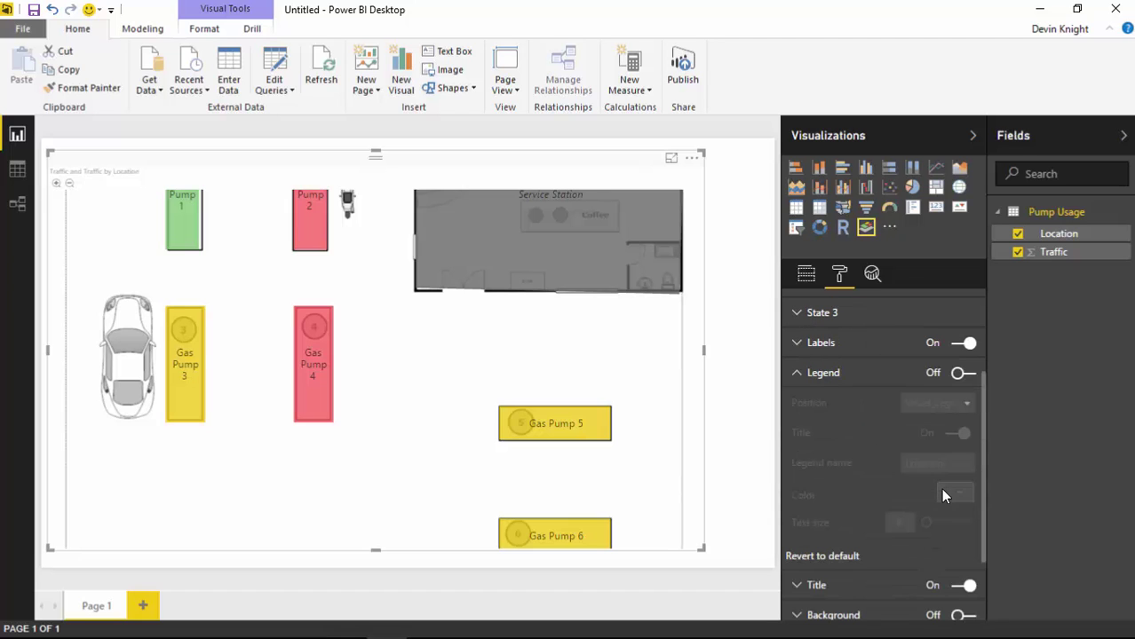
left_click(964, 375)
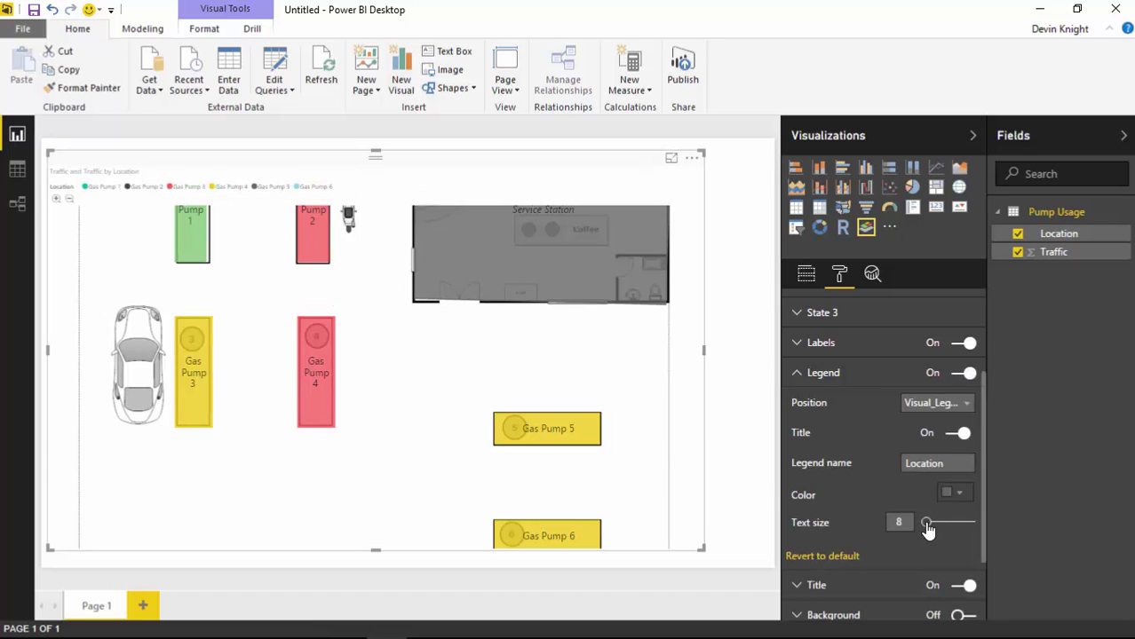
left_click_drag(926, 527, 932, 524)
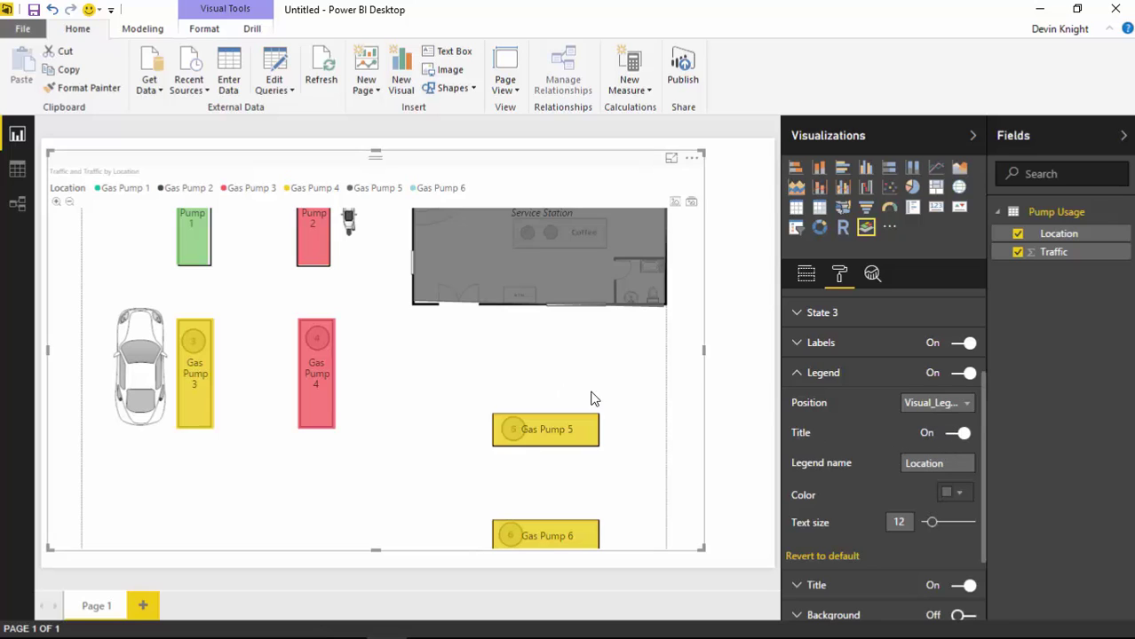
Try the Right and BottomCenter legend positions and revert the legend settings to their defaults
left_click(947, 410)
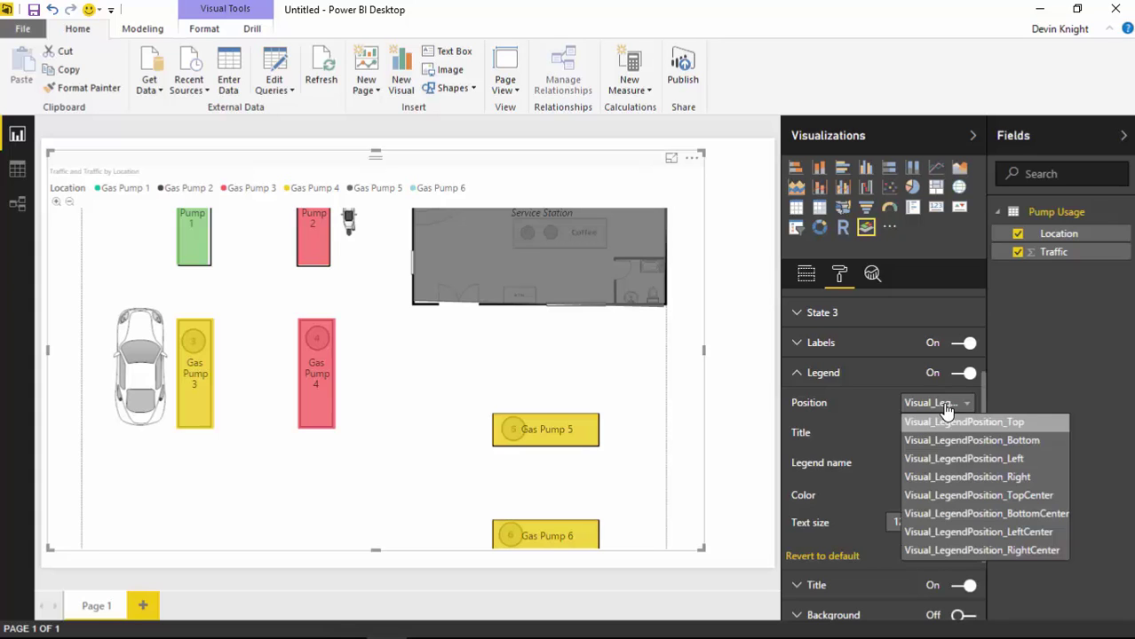
left_click(945, 474)
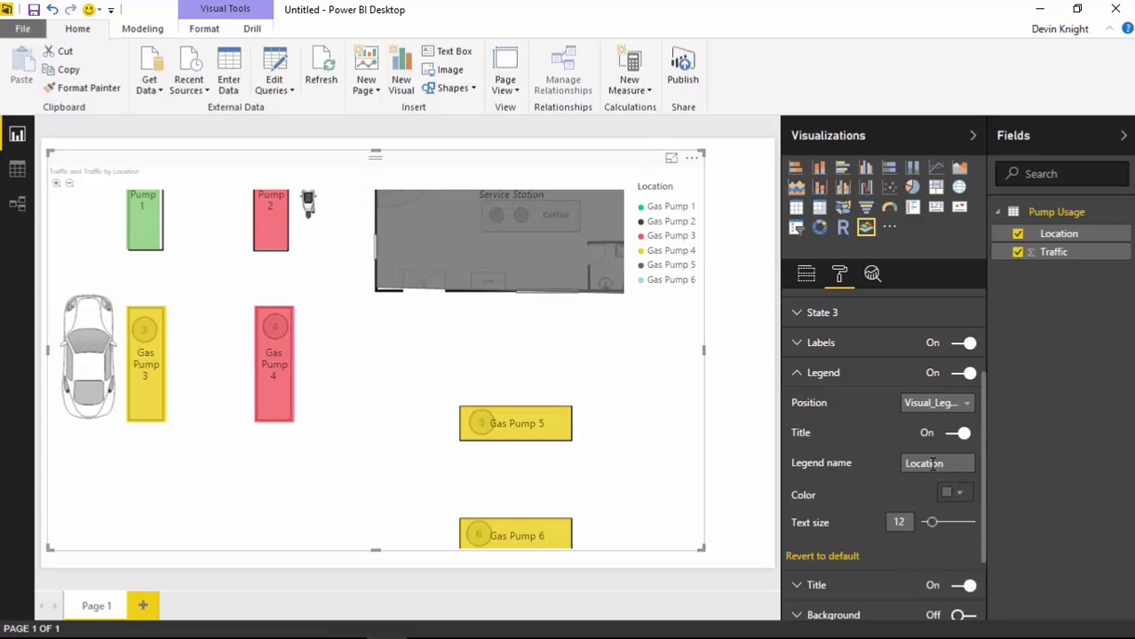
left_click(943, 404)
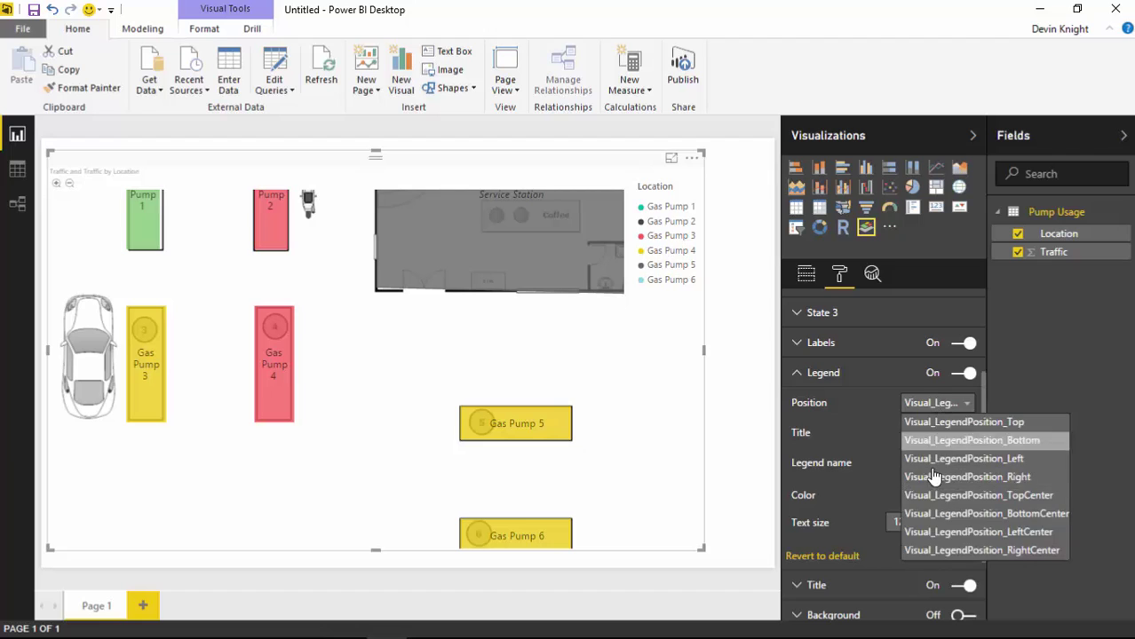
left_click(961, 510)
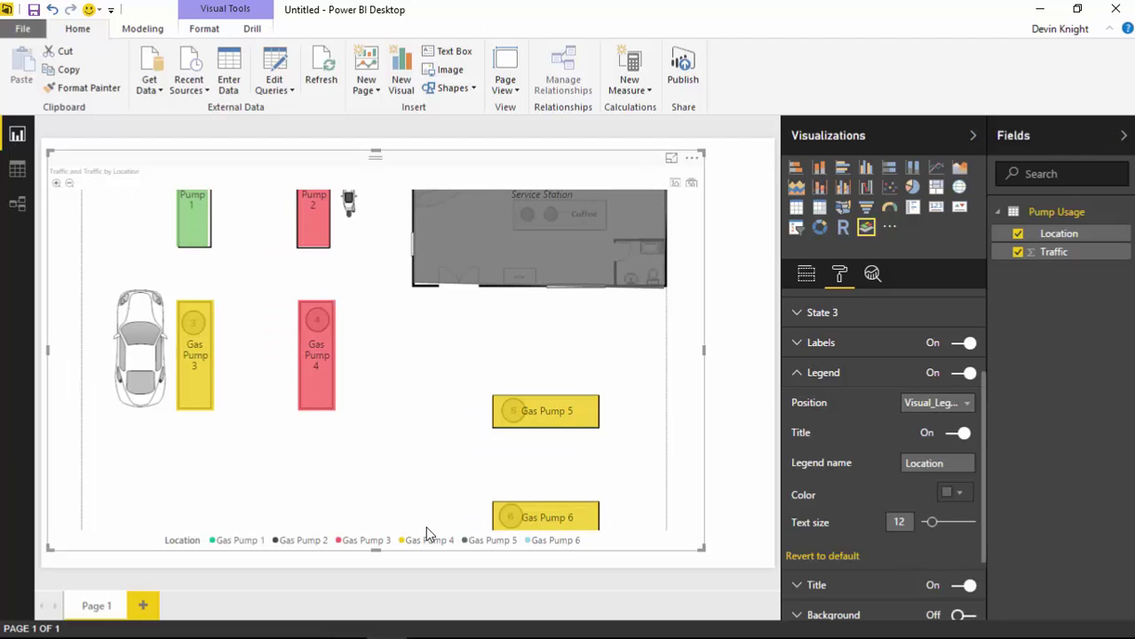
left_click(821, 556)
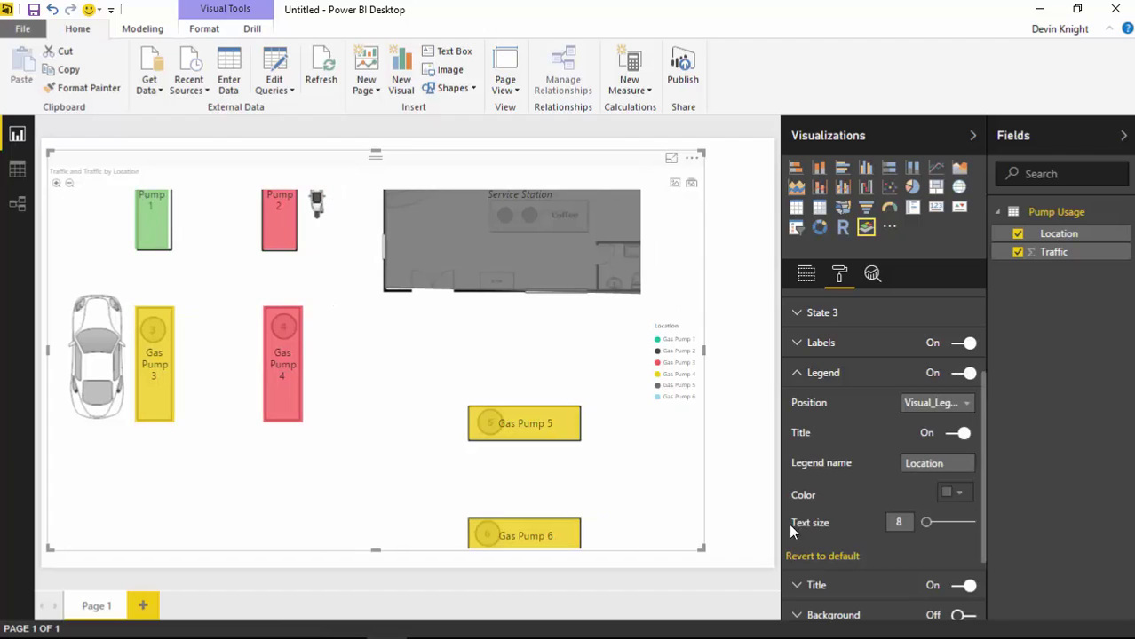
Revert the legend settings to their defaults and narrow the fully zoomed-out gas station map to about two thirds of the page width
left_click(822, 556)
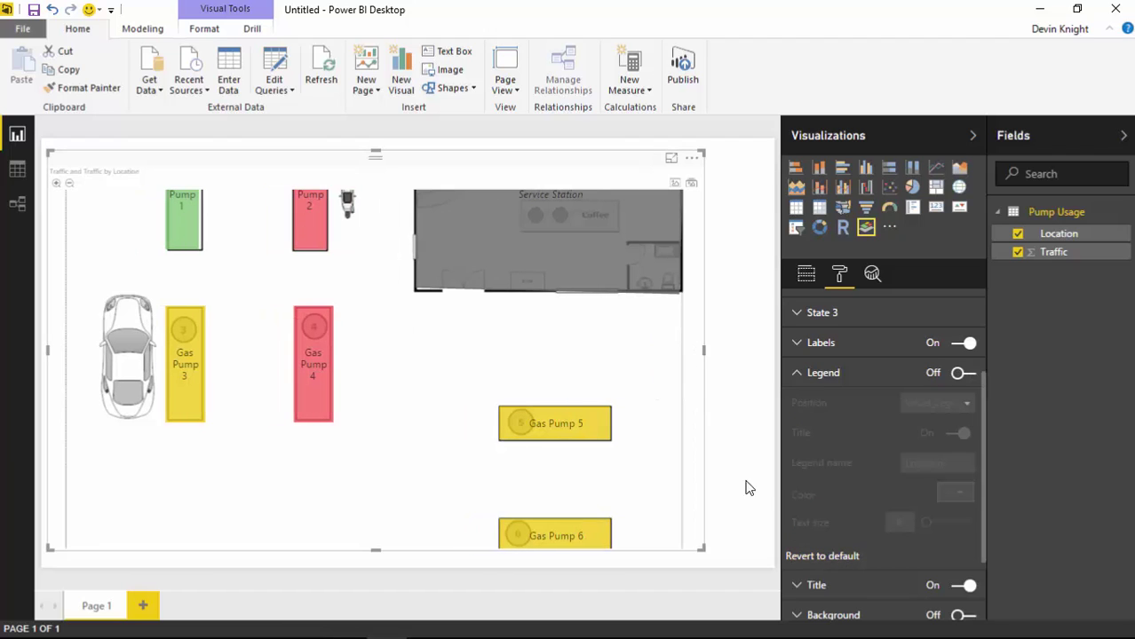
left_click(70, 185)
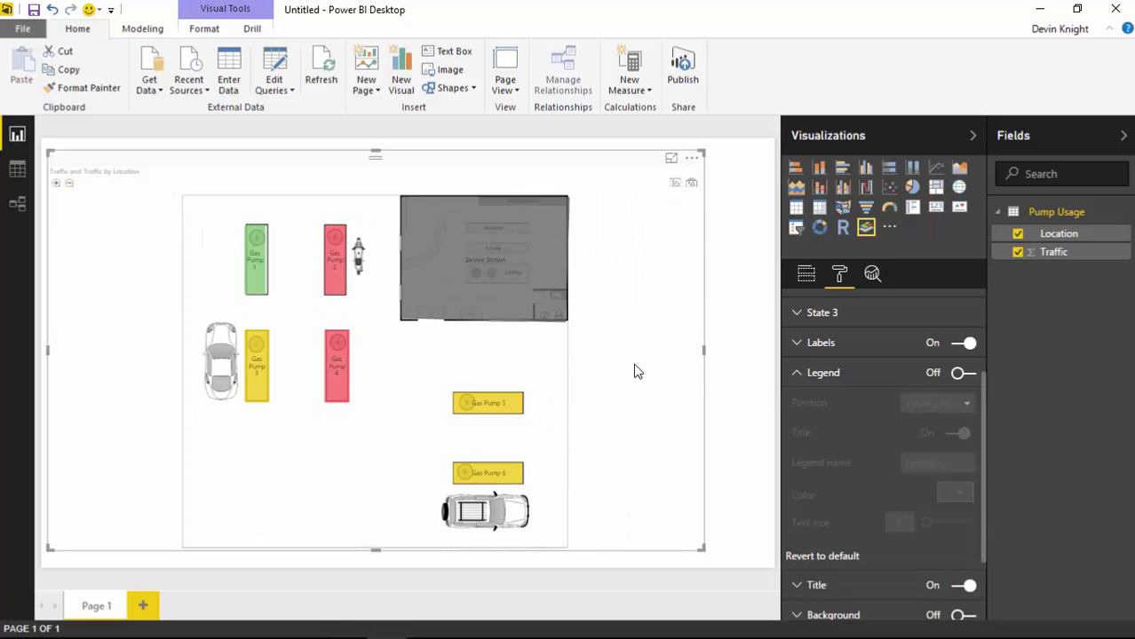
left_click_drag(702, 352, 507, 364)
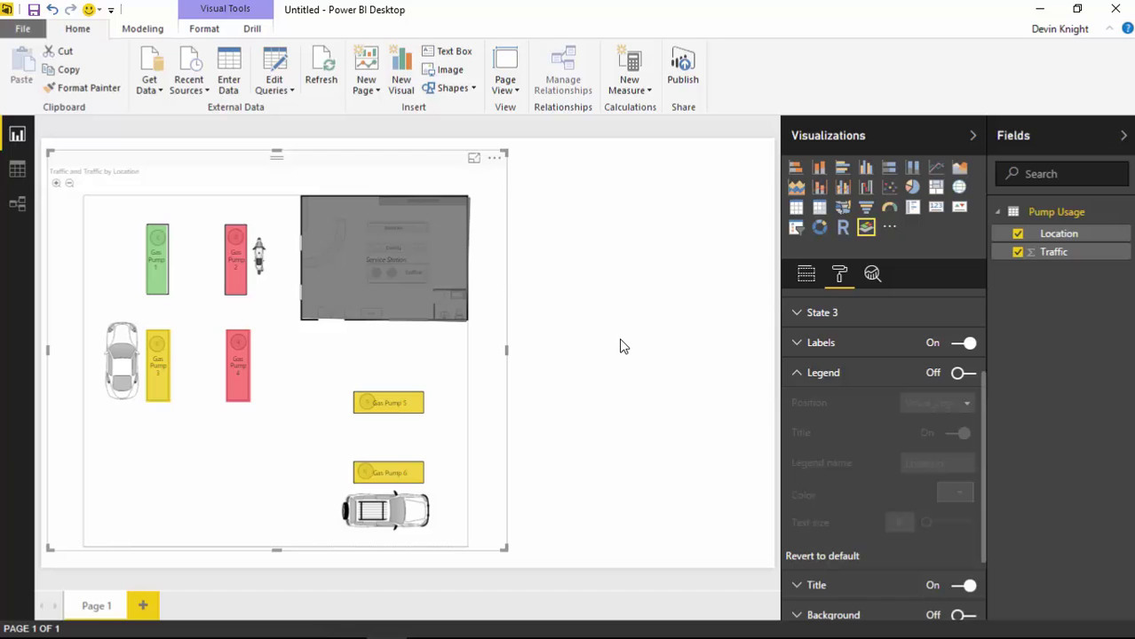
Add a table visual beside the gas station map showing the Location and Traffic fields
left_click(744, 265)
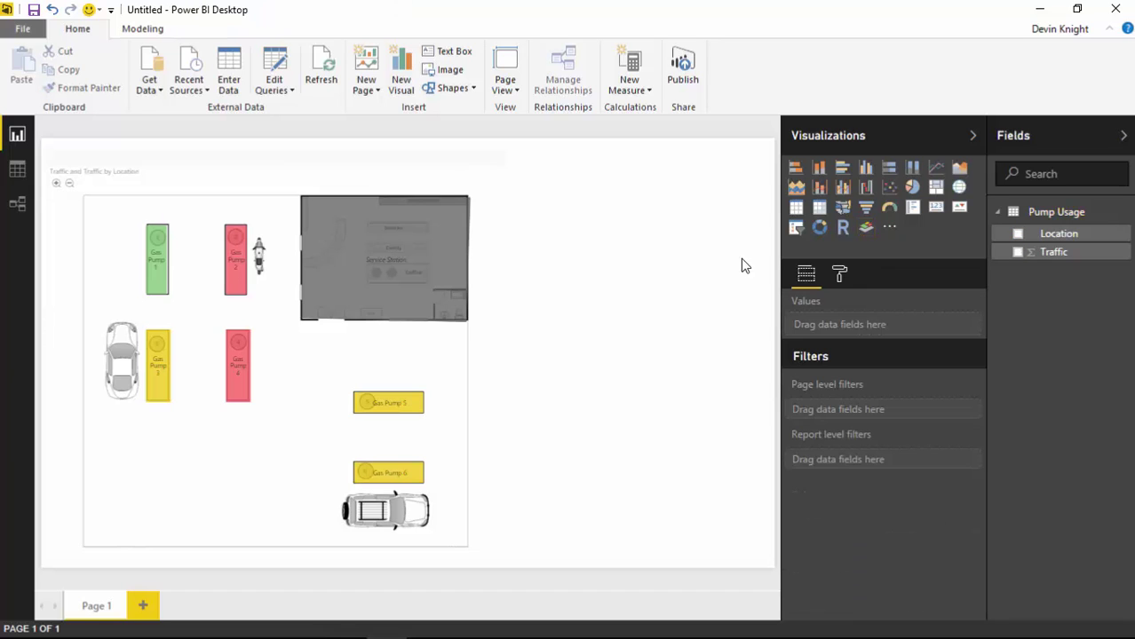
left_click(795, 208)
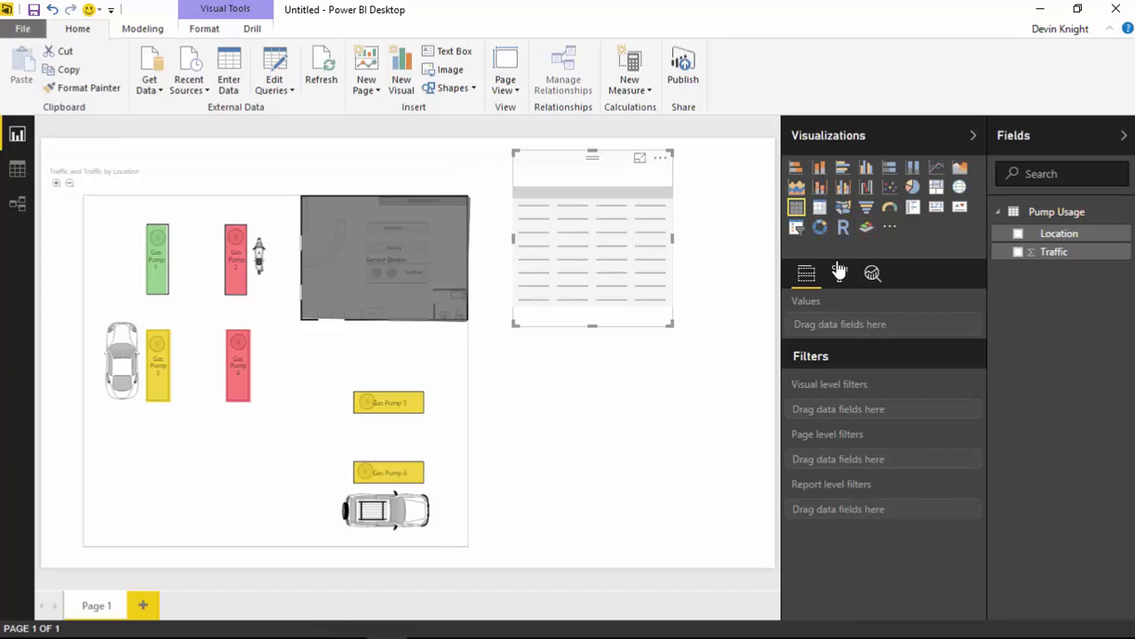
left_click(1018, 234)
left_click(1018, 234)
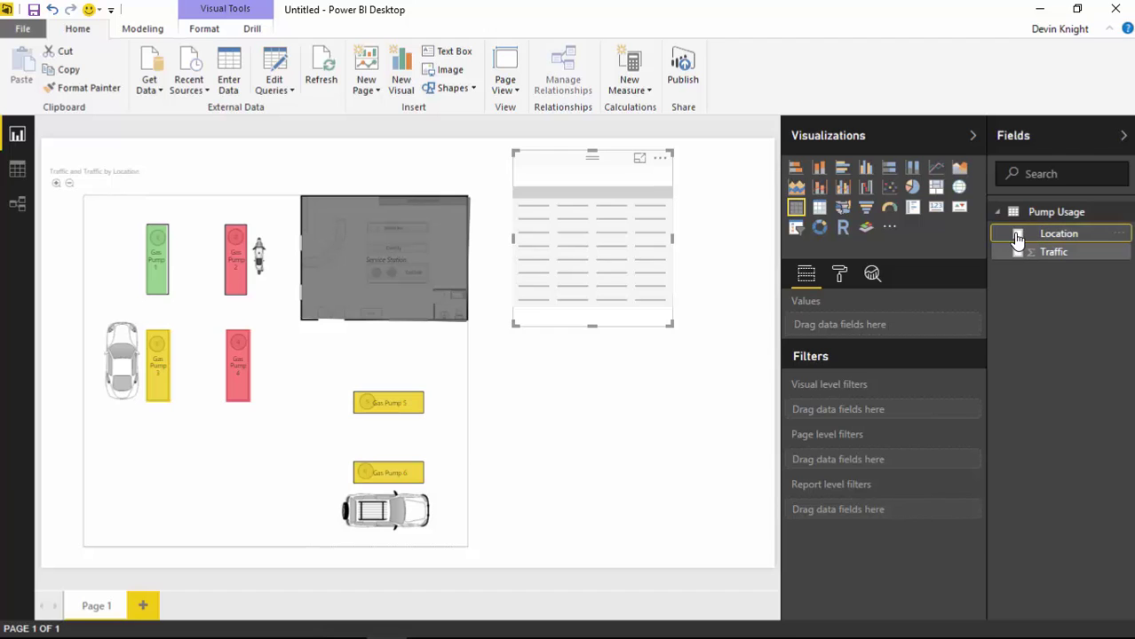
left_click(1018, 252)
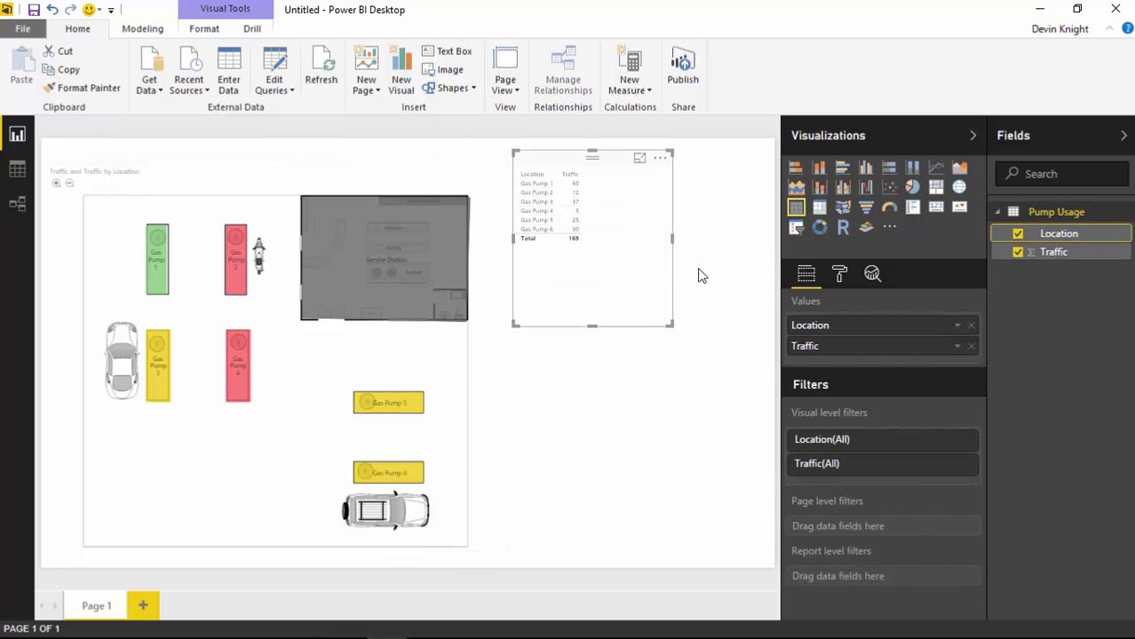
Set the text size of the Location and Traffic table to 16
left_click(838, 275)
left_click(823, 304)
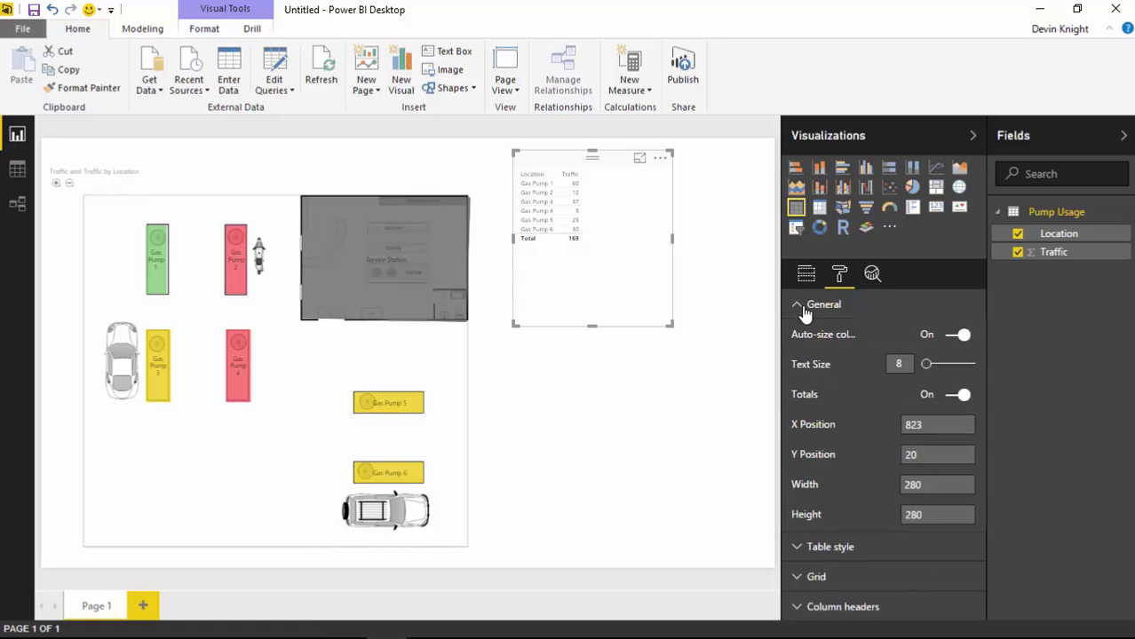
left_click_drag(924, 368, 937, 365)
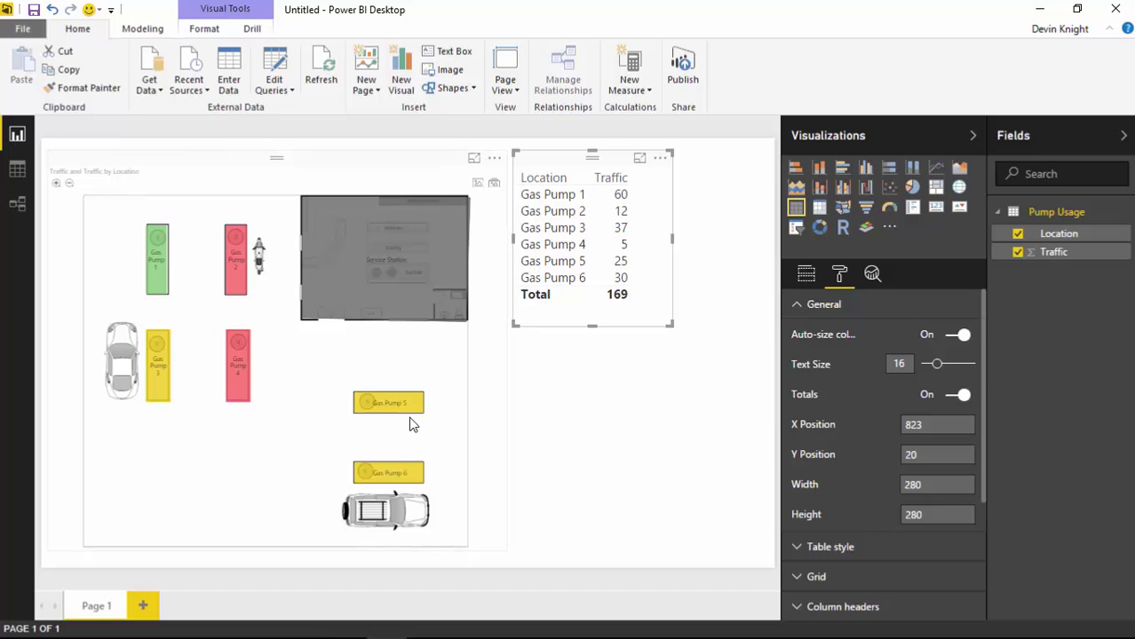
Cross-filter the table by selecting Gas Pump 5, Gas Pump 6 and Gas Pump 1 together on the map, and clear the selection
left_click(377, 406)
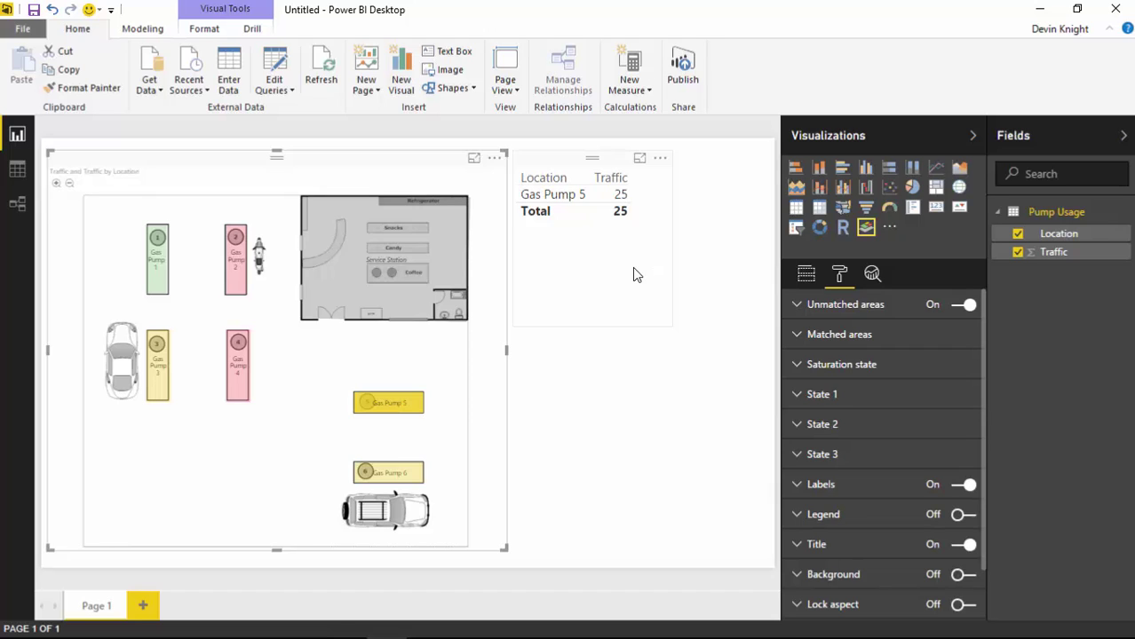
mouse_move(420, 475)
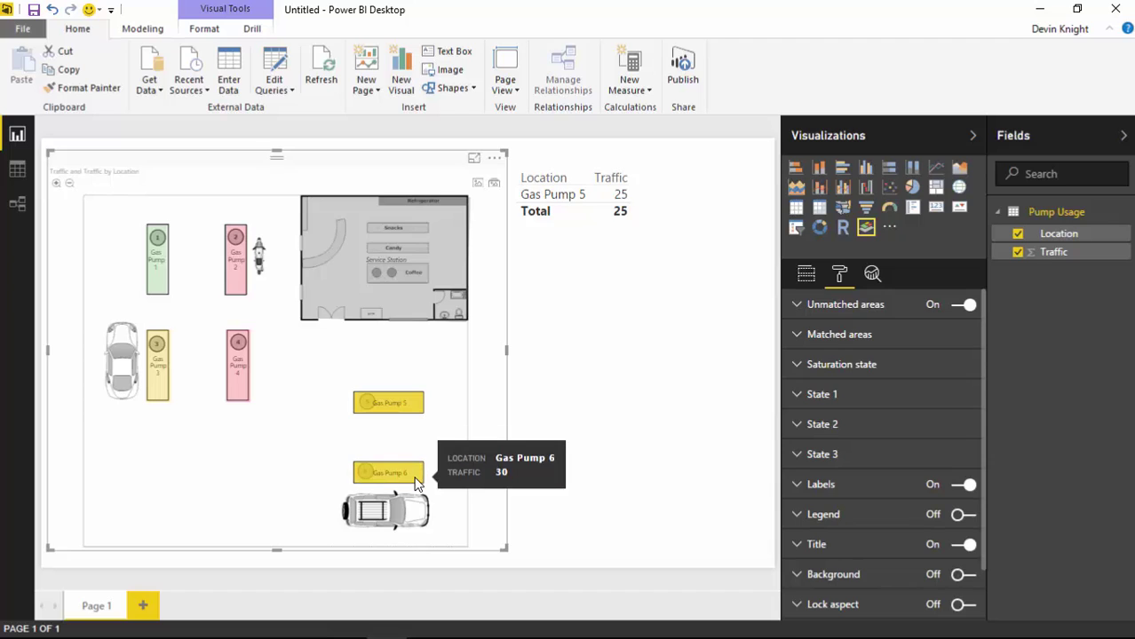
left_click(417, 479, "ctrl")
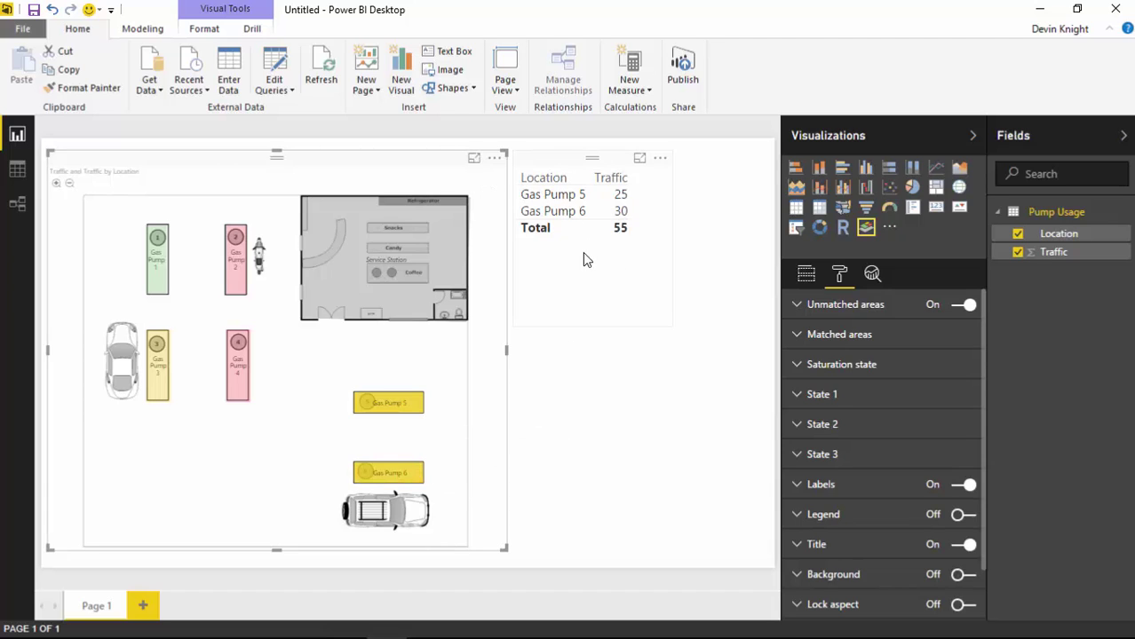
left_click(160, 280, "ctrl")
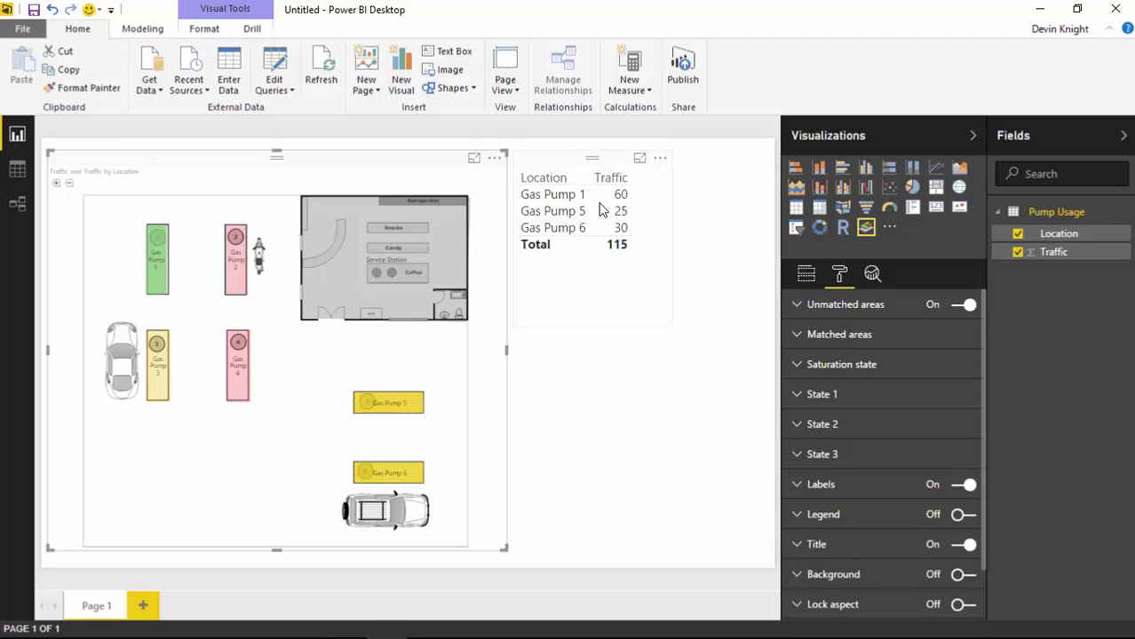
left_click(399, 402)
left_click(399, 402)
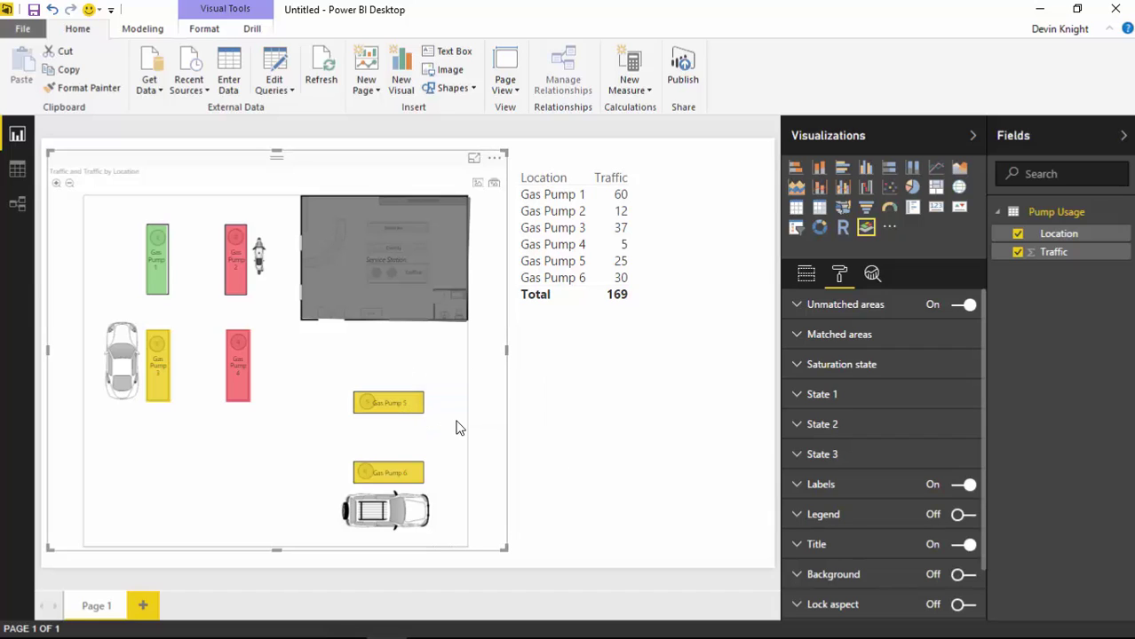
left_click(694, 431)
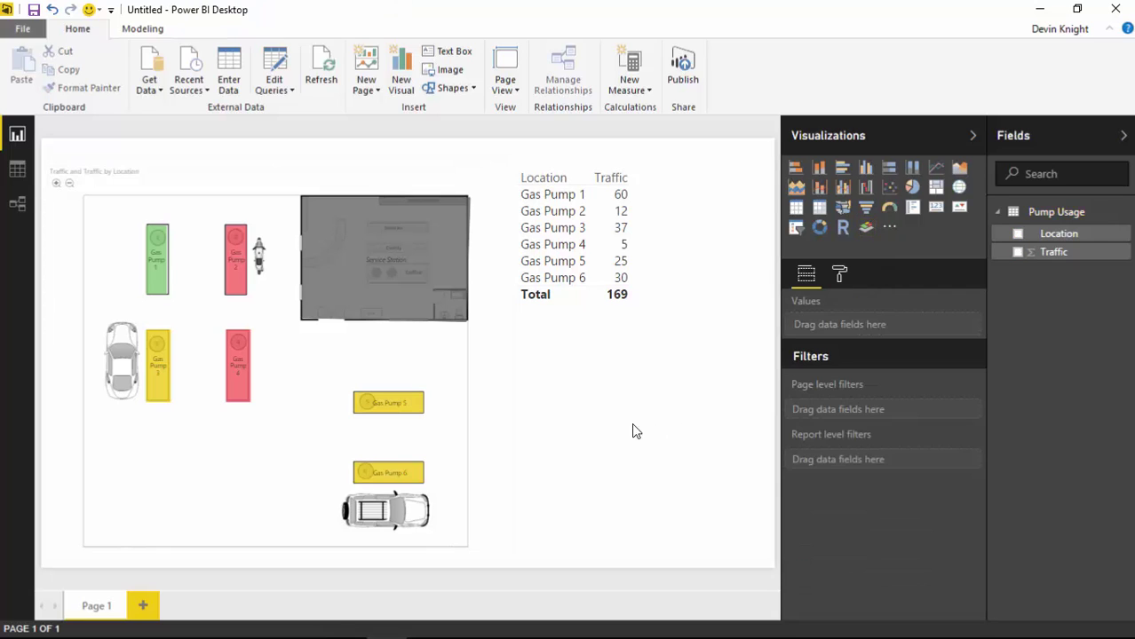